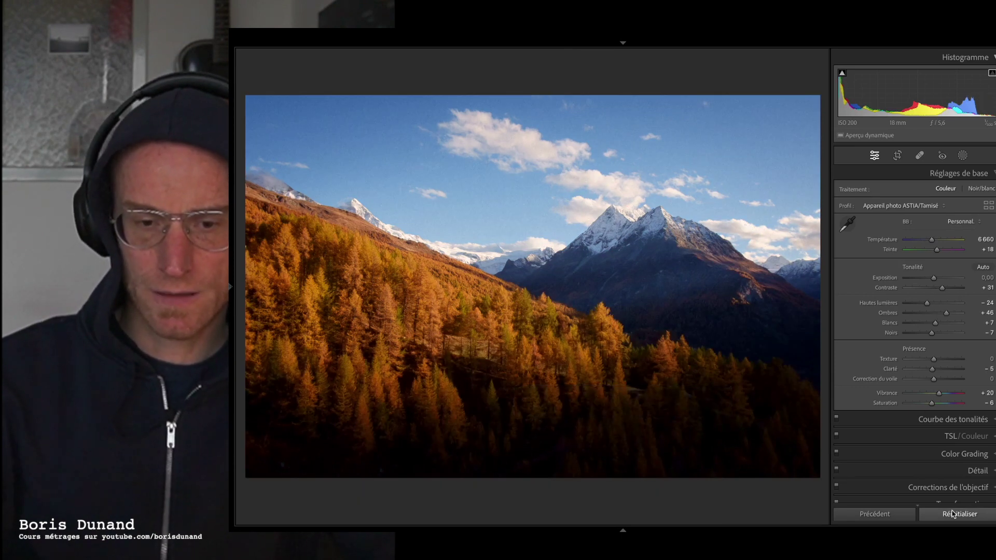
- Examine the grain in the blue sky and clouds close up, and return to the full photo
{"action": "scroll", "coordinate": [959, 418], "scroll_direction": "down", "scroll_amount": 2}
{"action": "scroll", "coordinate": [959, 418], "scroll_direction": "up", "scroll_amount": 1}
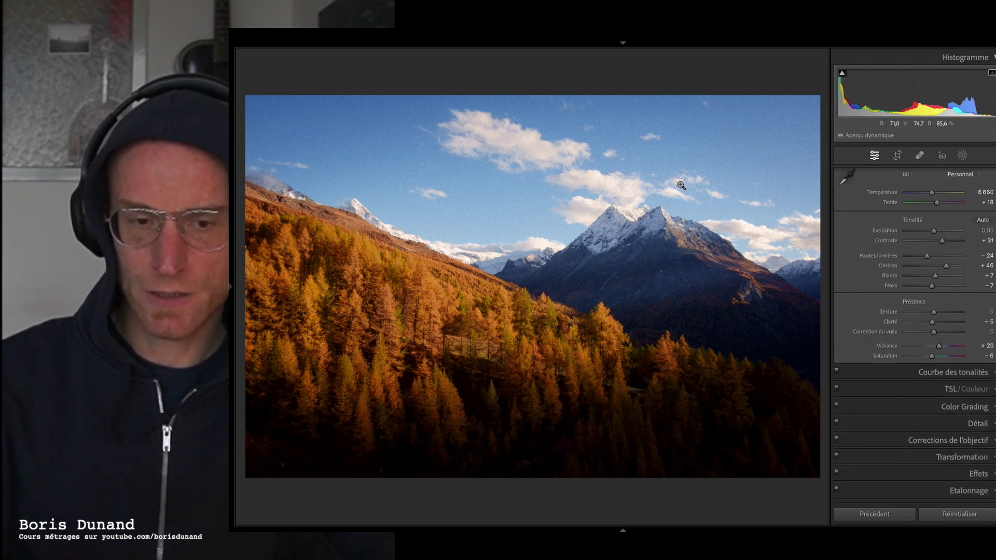
{"action": "left_click", "coordinate": [649, 149]}
{"action": "left_click_drag", "start_coordinate": [651, 169], "coordinate": [583, 322]}
{"action": "left_click_drag", "start_coordinate": [631, 271], "coordinate": [612, 327]}
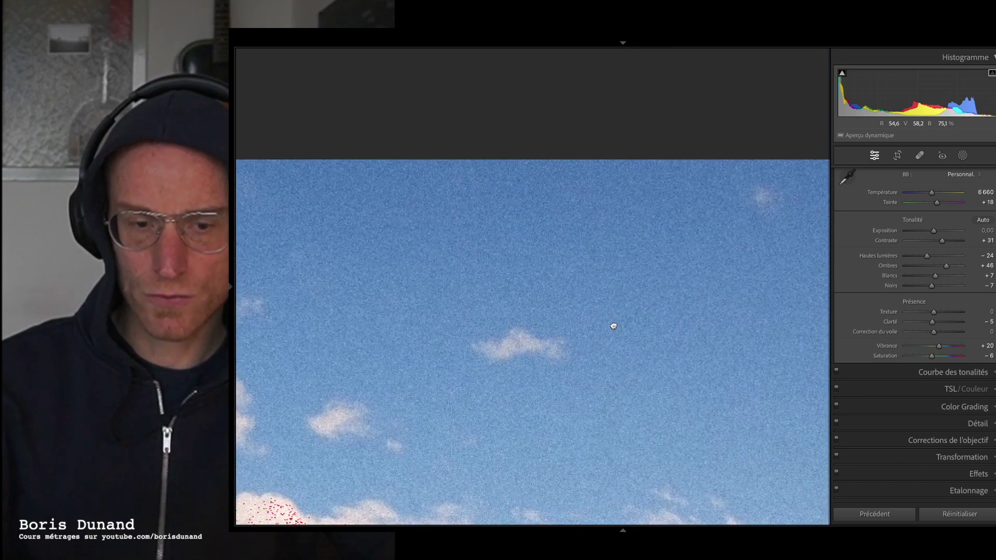
{"action": "left_click", "coordinate": [613, 275]}
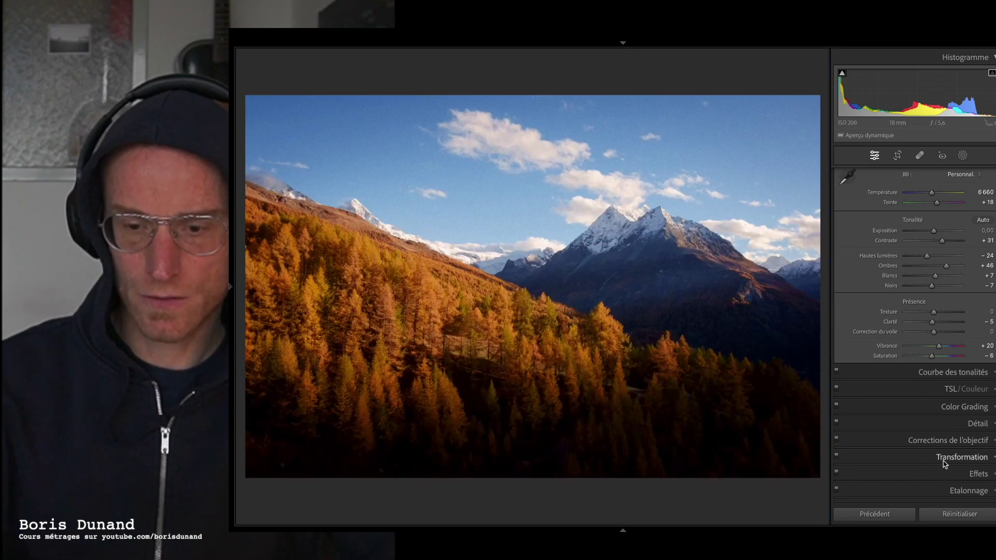
- Set the photo's grain roughness (Cassure) to 73 and its grain amount (Valeur) to 0
{"action": "left_click", "coordinate": [993, 474]}
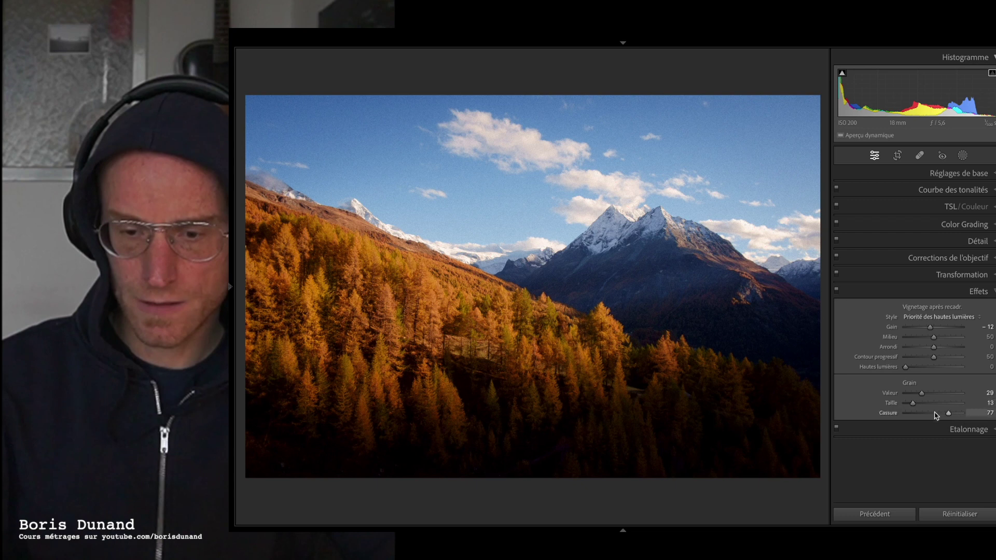
{"action": "left_click_drag", "start_coordinate": [694, 178], "coordinate": [561, 334]}
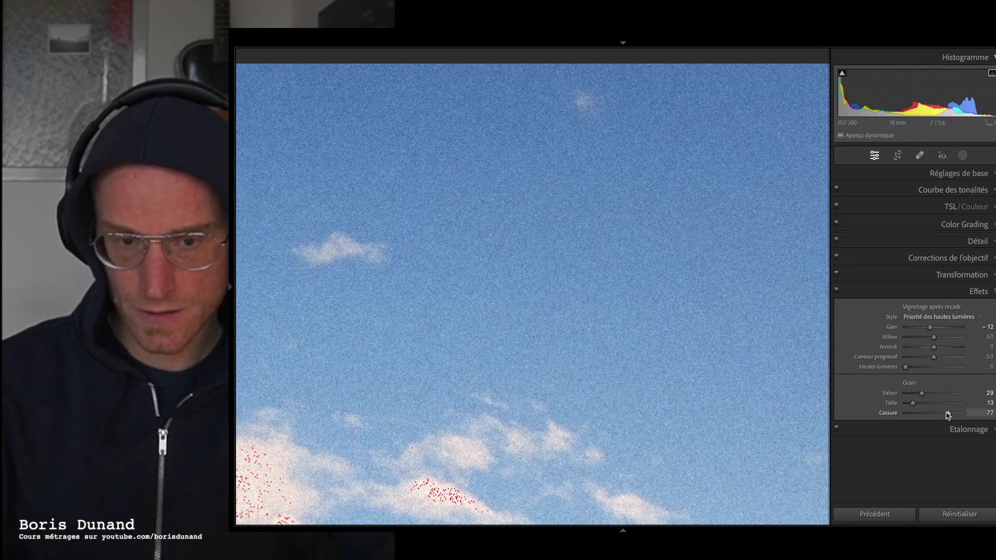
{"action": "left_click_drag", "start_coordinate": [949, 414], "coordinate": [904, 398]}
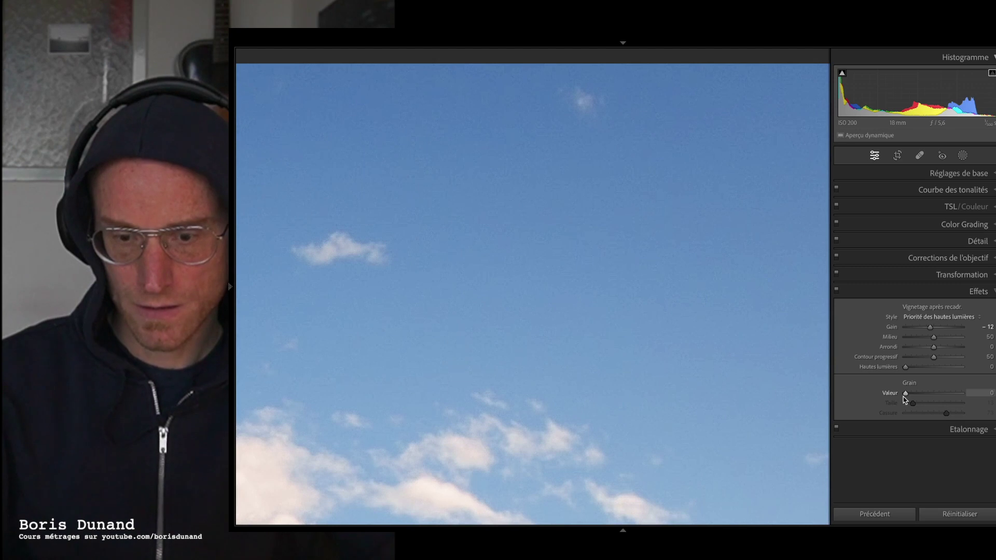
- Inspect the grain-free sky close up and remove the small dark speck from the blue area
{"action": "left_click", "coordinate": [614, 344]}
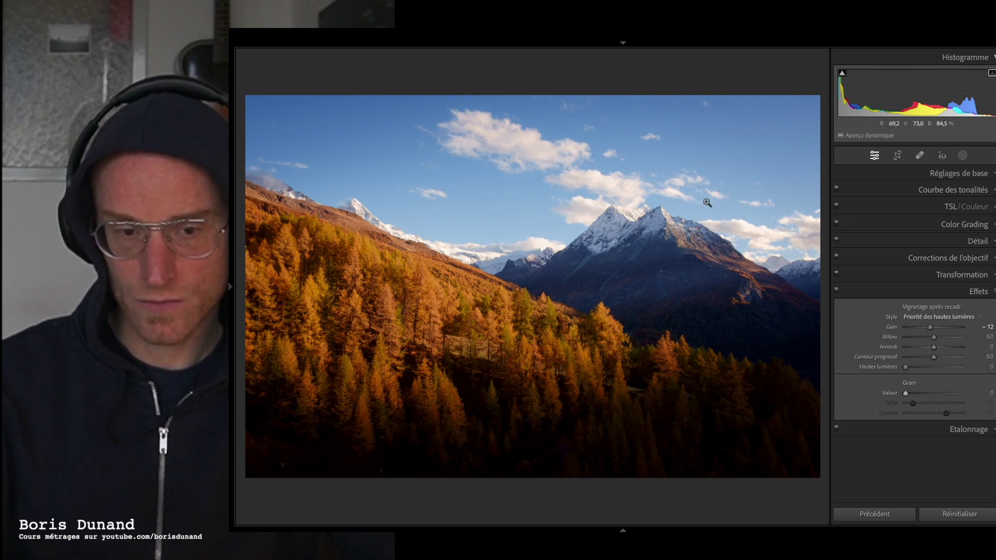
{"action": "left_click_drag", "start_coordinate": [698, 183], "coordinate": [612, 350]}
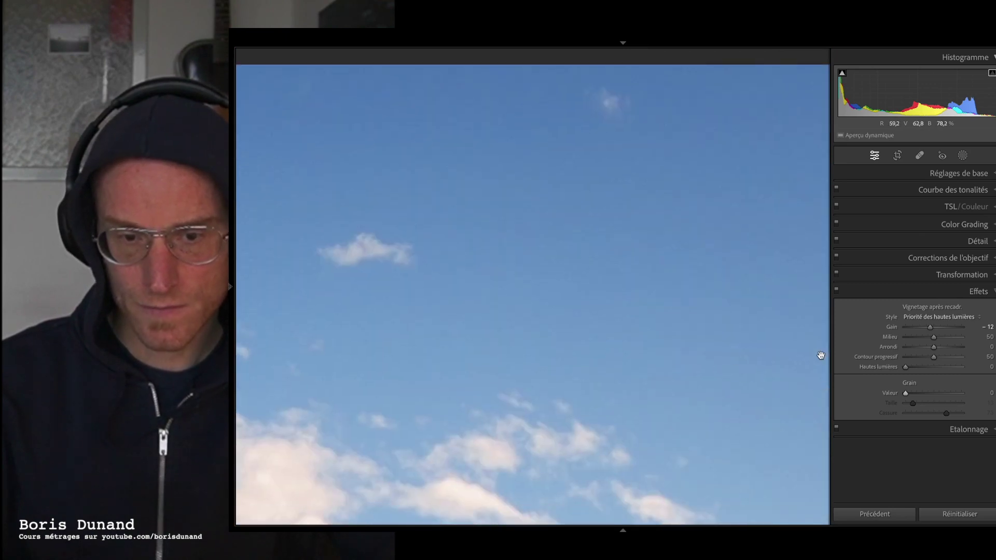
{"action": "left_click_drag", "start_coordinate": [738, 276], "coordinate": [688, 308]}
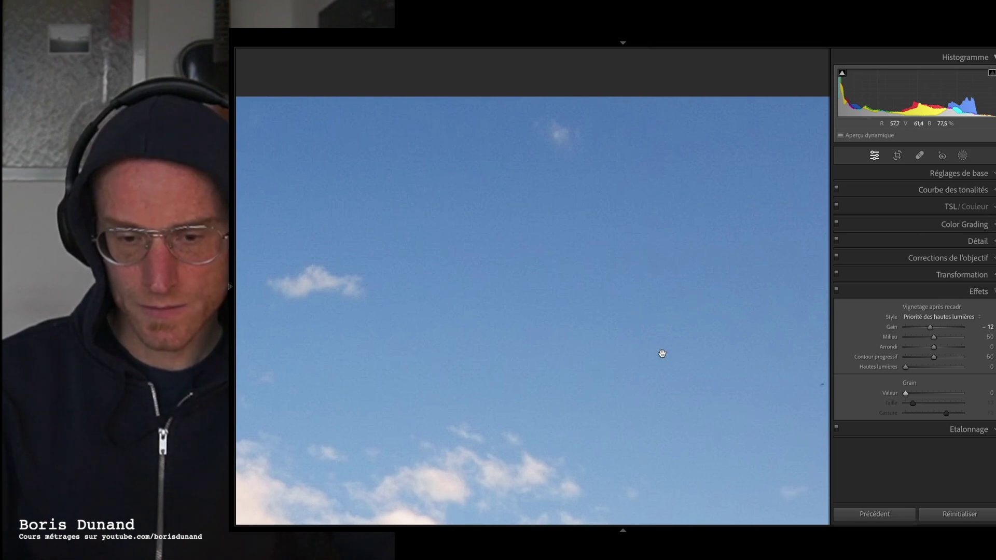
{"action": "left_click_drag", "start_coordinate": [687, 343], "coordinate": [581, 344]}
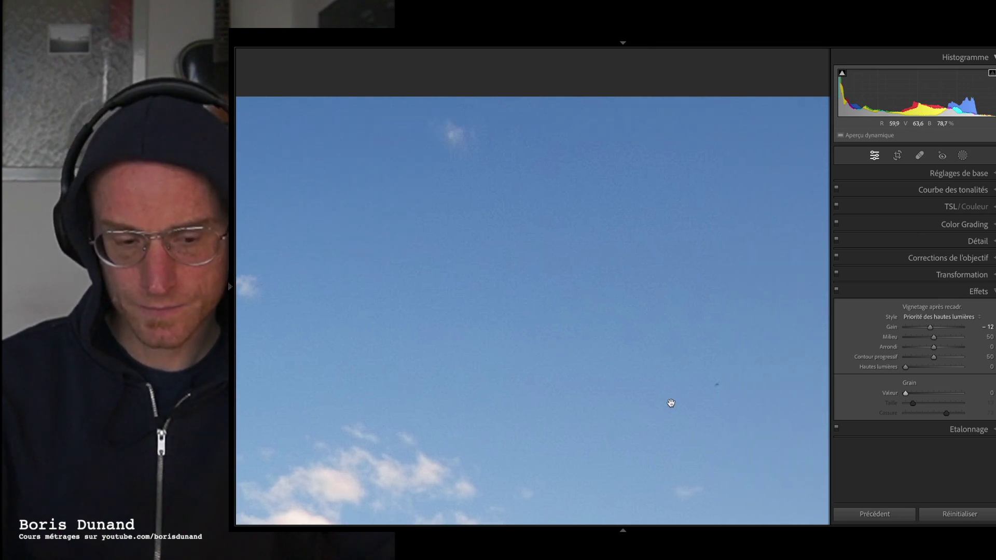
{"action": "key", "text": "q"}
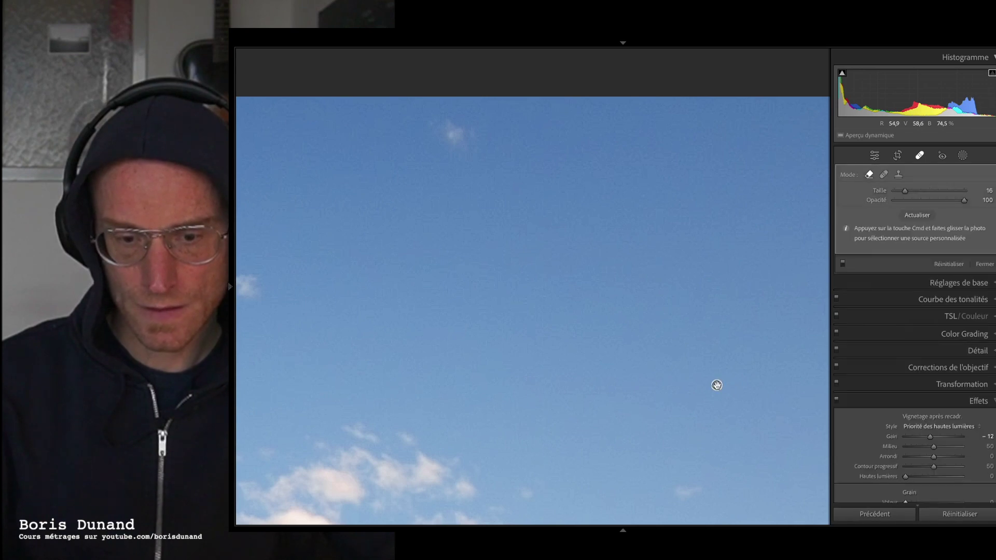
{"action": "left_click", "coordinate": [614, 306]}
{"action": "key", "text": "BackSpace"}
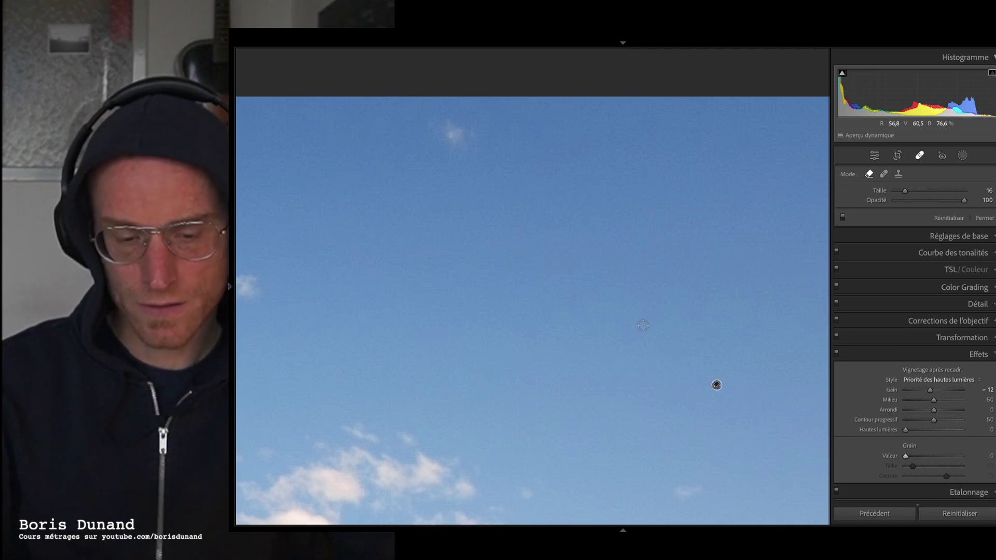
{"action": "key", "text": "q"}
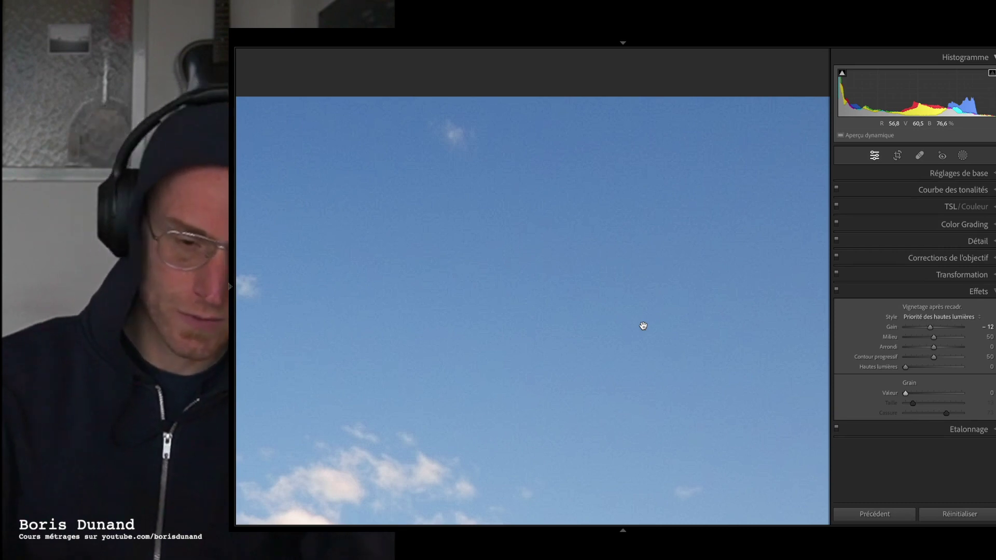
{"action": "left_click", "coordinate": [963, 155]}
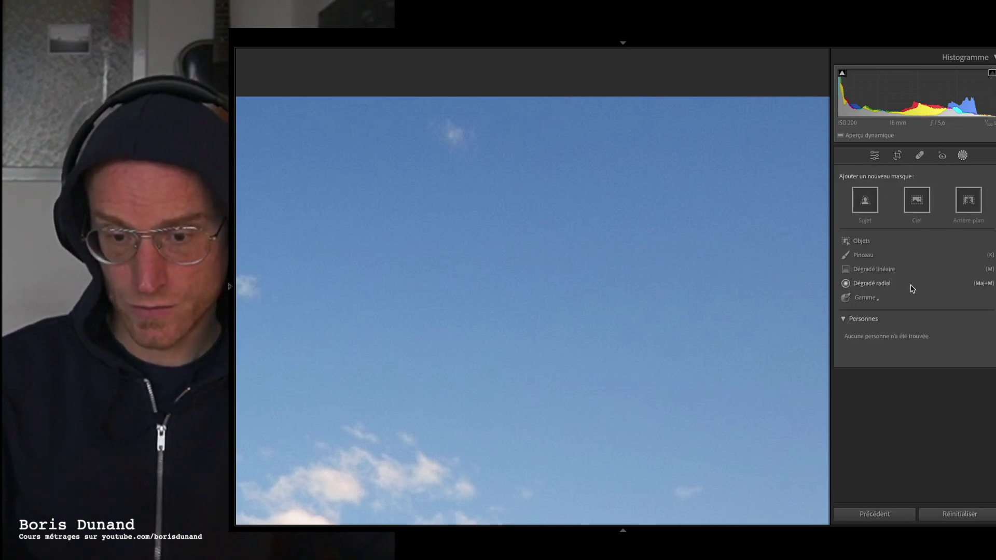
{"action": "left_click", "coordinate": [962, 156]}
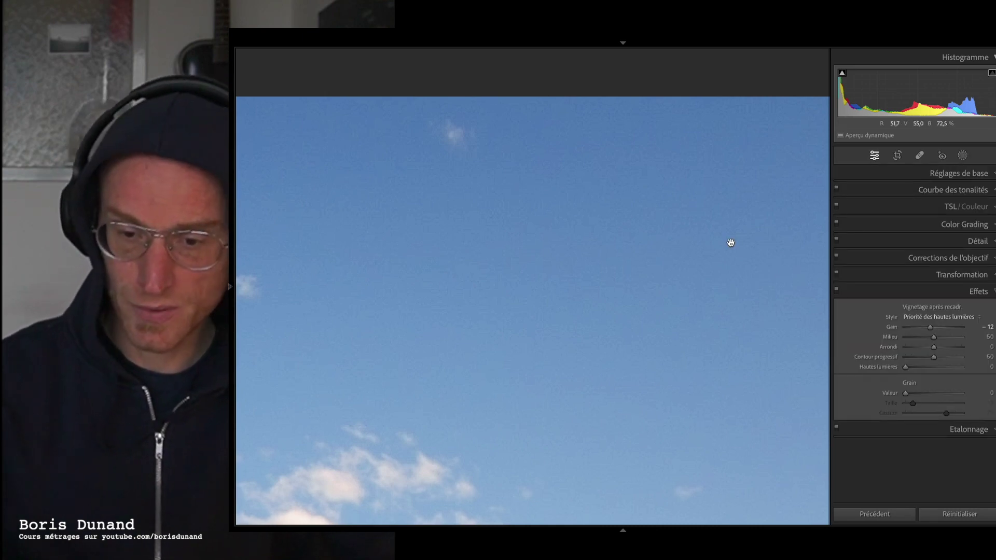
{"action": "left_click_drag", "start_coordinate": [690, 284], "coordinate": [544, 261]}
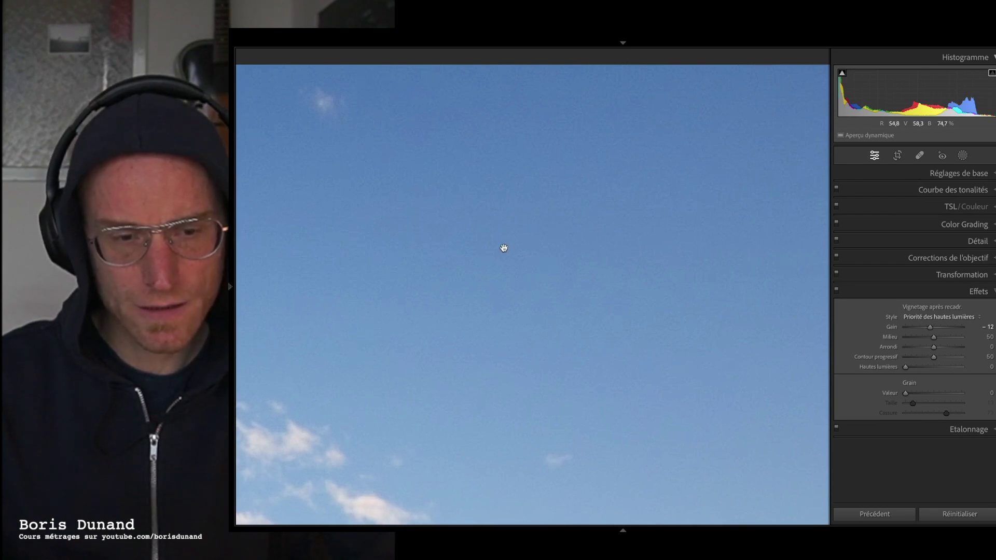
{"action": "left_click_drag", "start_coordinate": [464, 238], "coordinate": [452, 254]}
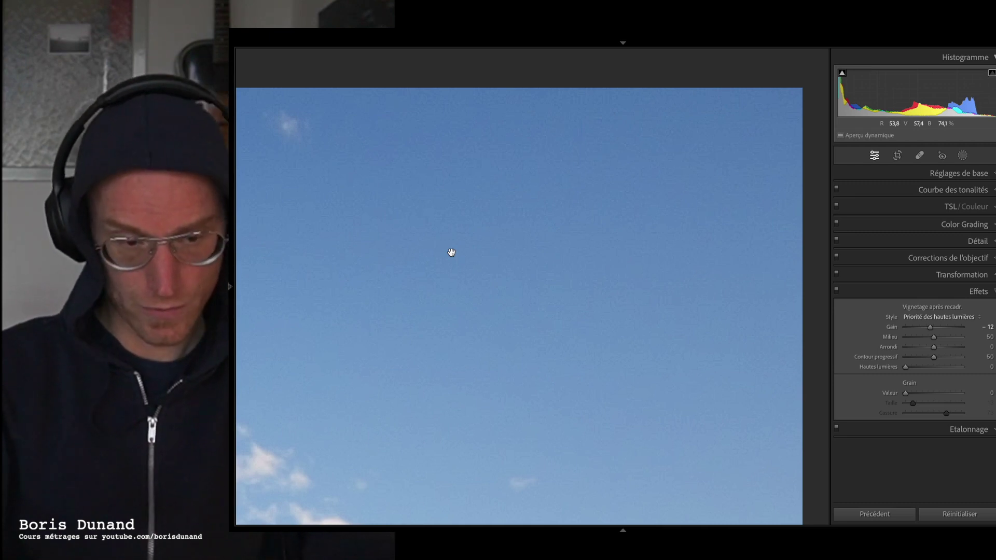
- Set the grain amount (Valeur) to 22, checking its effect on the sky close up and on the whole photo
{"action": "key", "text": "ctrl+6"}
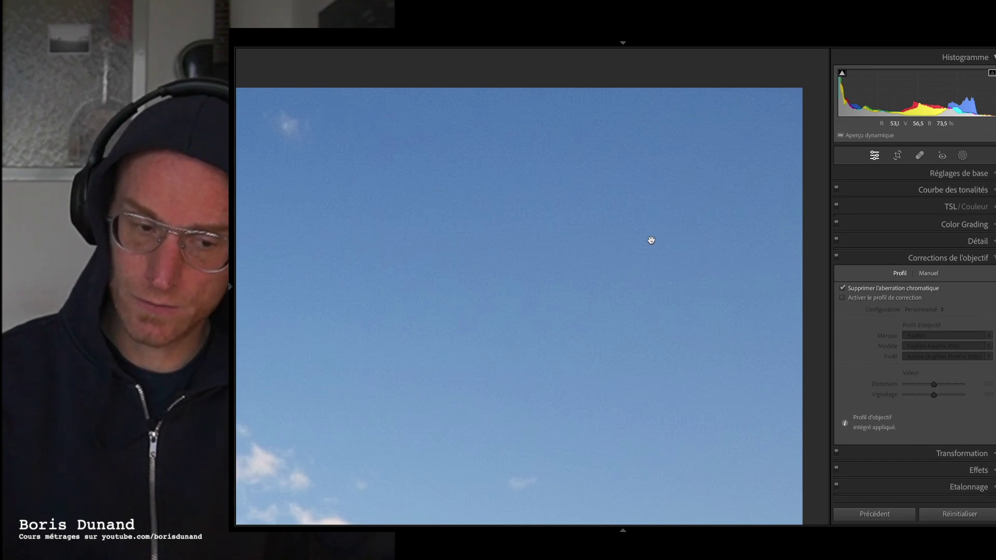
{"action": "left_click", "coordinate": [991, 470]}
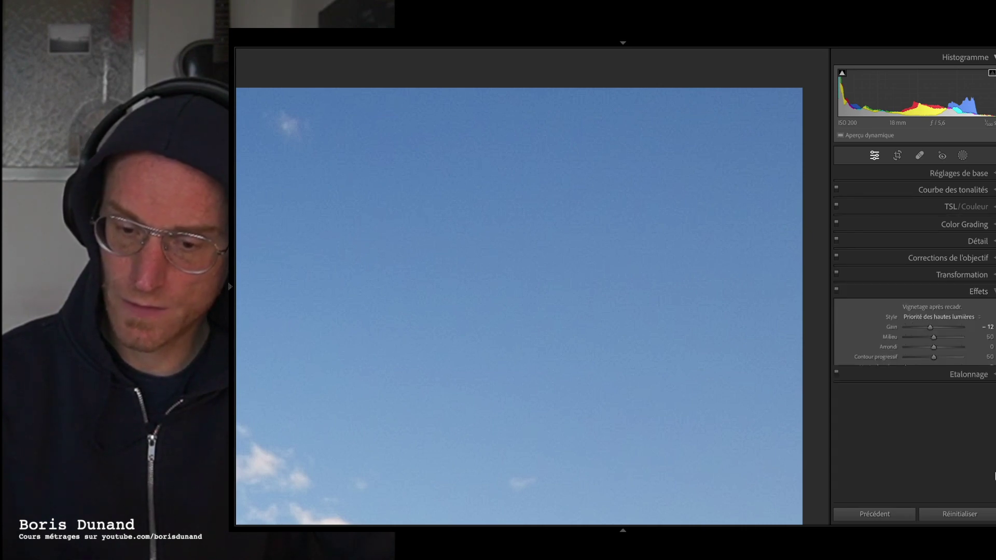
{"action": "left_click_drag", "start_coordinate": [908, 396], "coordinate": [919, 397]}
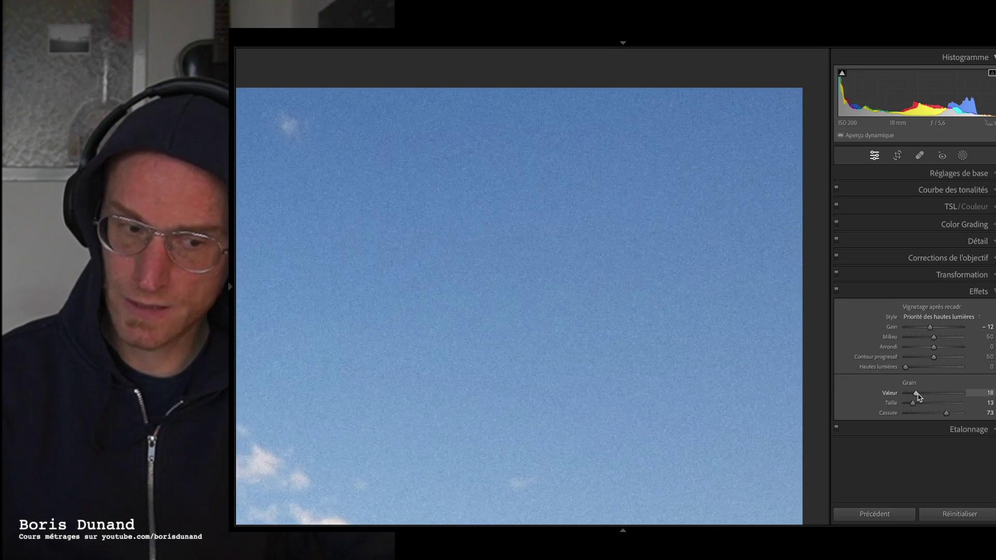
{"action": "left_click_drag", "start_coordinate": [919, 397], "coordinate": [917, 397]}
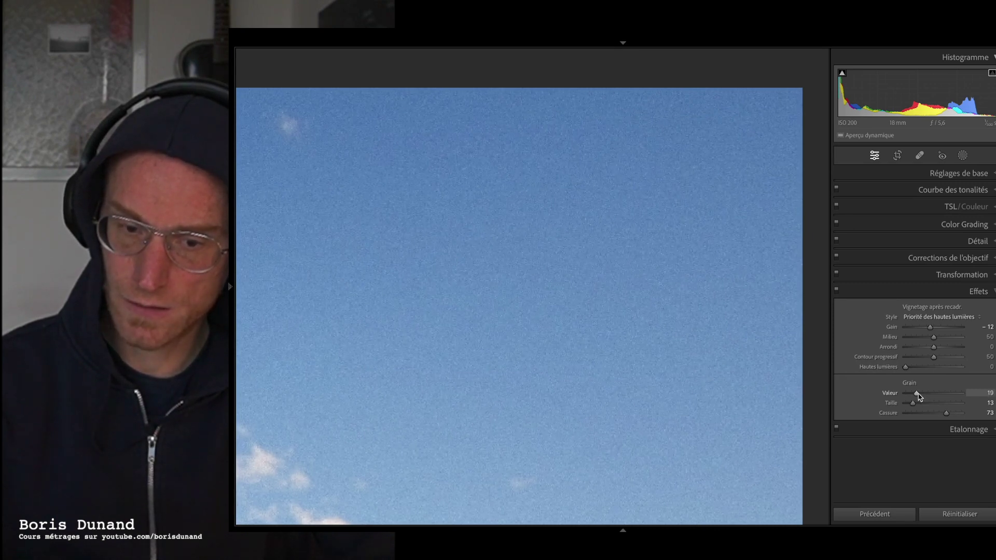
{"action": "left_click", "coordinate": [653, 313]}
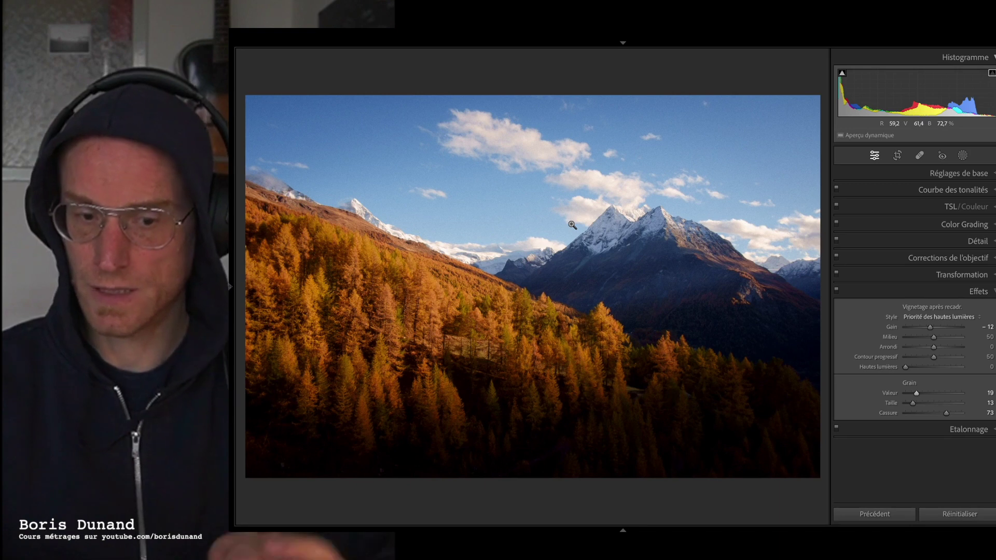
{"action": "left_click", "coordinate": [641, 184]}
{"action": "left_click_drag", "start_coordinate": [643, 184], "coordinate": [482, 273]}
{"action": "left_click", "coordinate": [498, 344]}
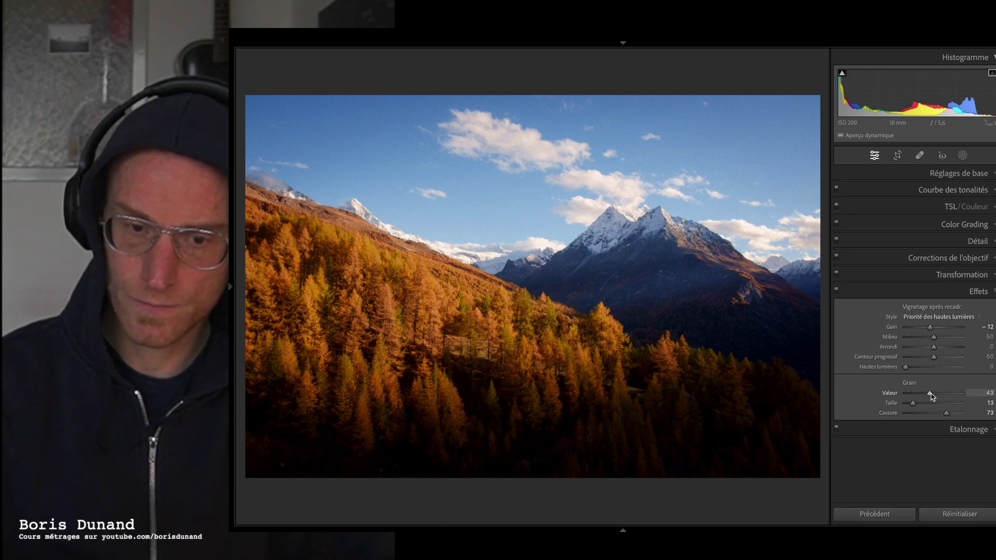
{"action": "left_click_drag", "start_coordinate": [925, 405], "coordinate": [922, 405]}
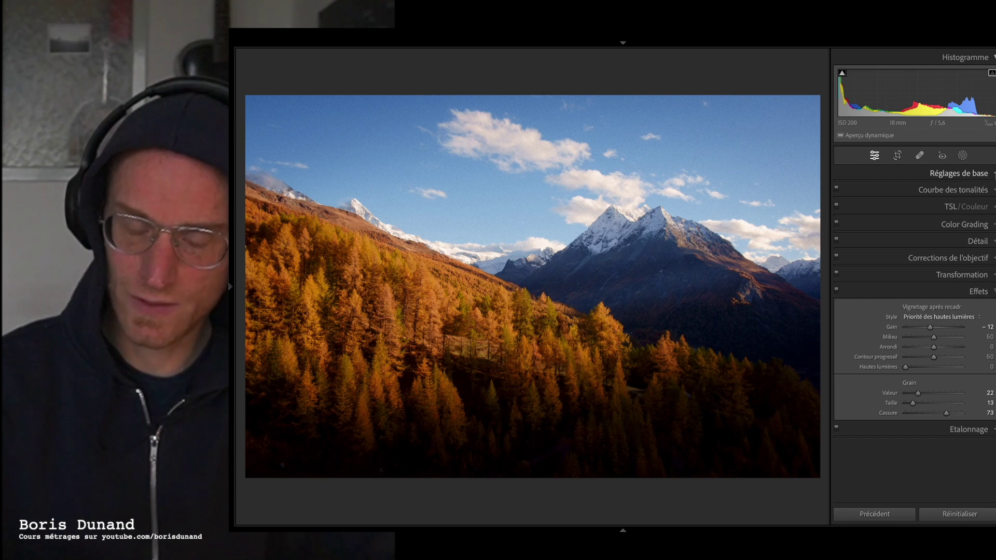
- Review the photo's basic adjustments, Color Grading and calibration settings
{"action": "left_click", "coordinate": [959, 173]}
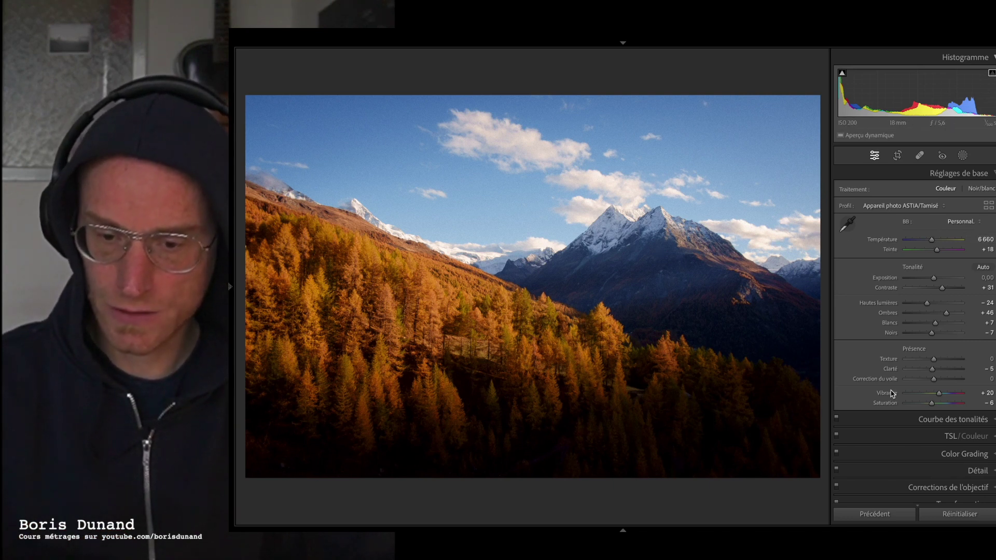
{"action": "left_click", "coordinate": [986, 454]}
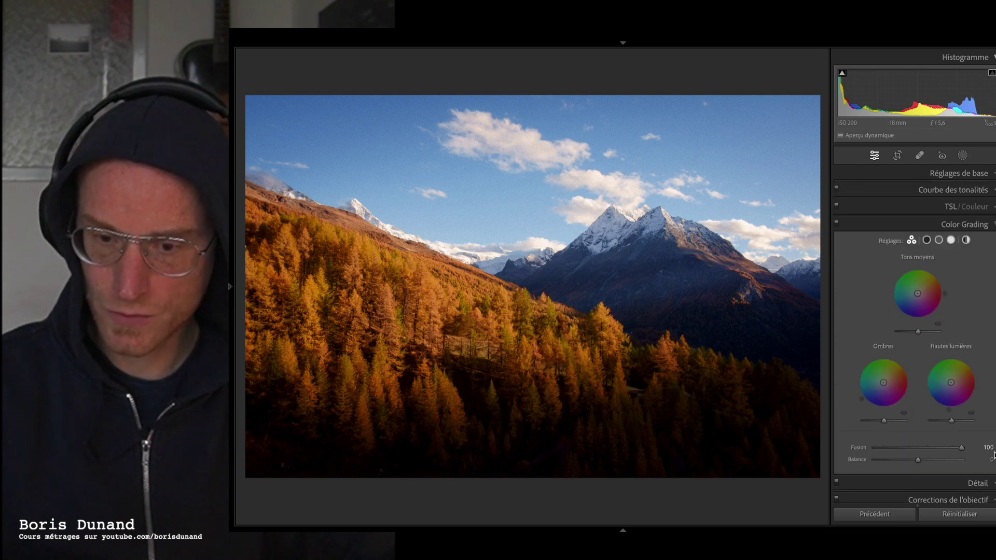
{"action": "left_click", "coordinate": [993, 224]}
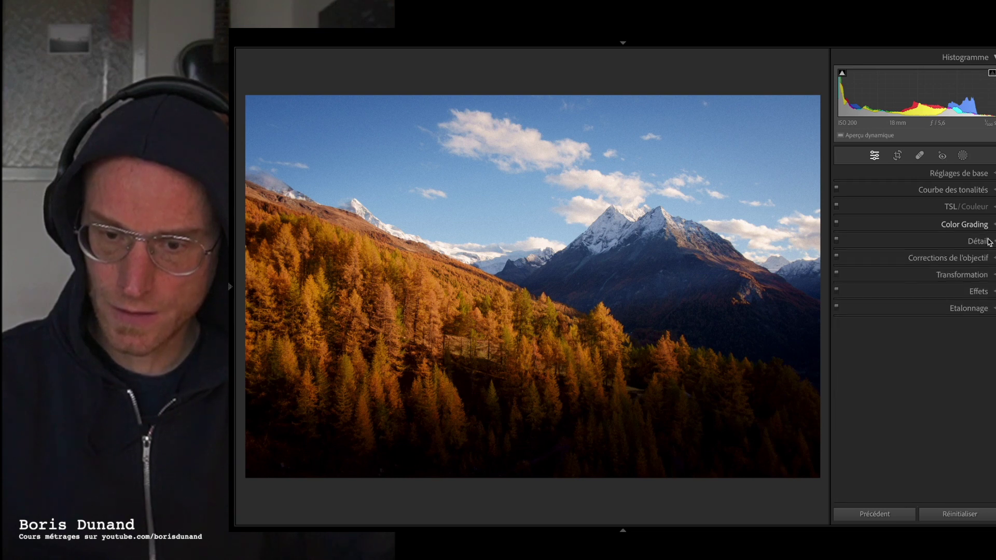
{"action": "left_click", "coordinate": [992, 310]}
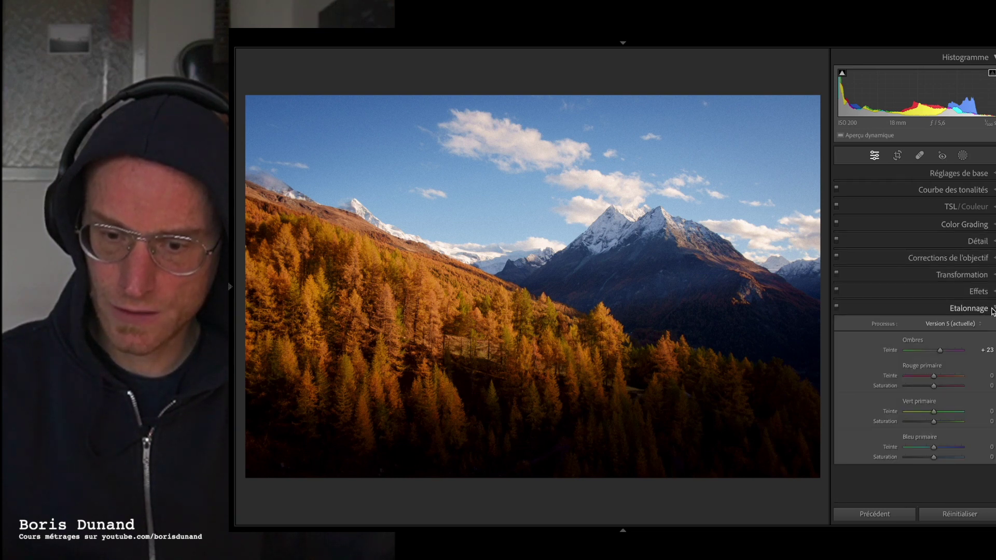
{"action": "left_click", "coordinate": [992, 309]}
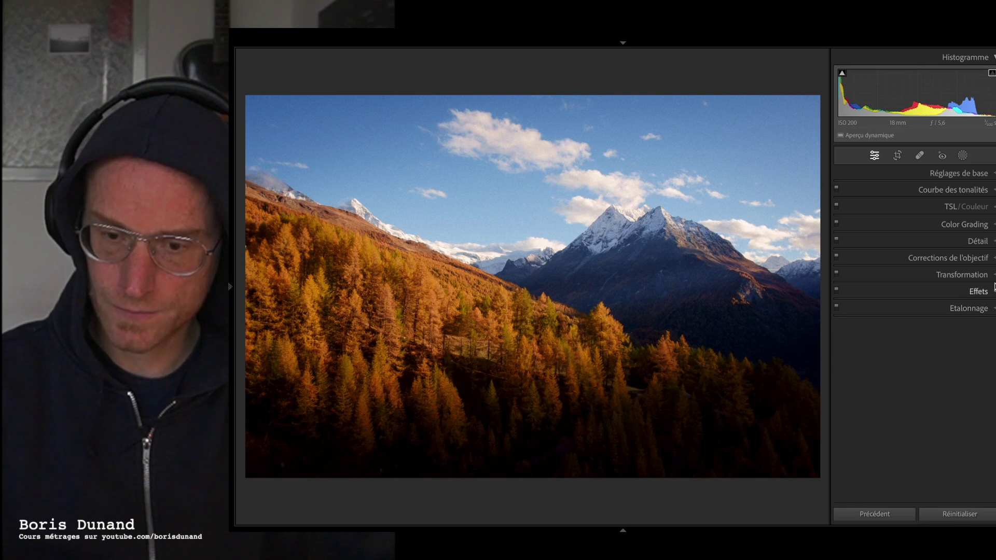
{"action": "left_click", "coordinate": [994, 173]}
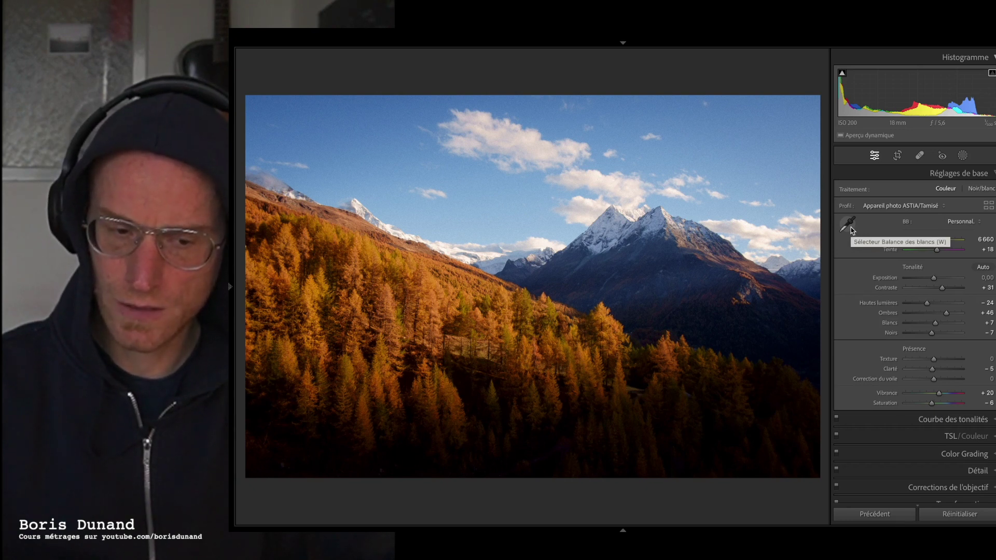
- Reset the photo's adjustments and set the white balance to temperature 5650 and tint +16 by sampling near the snowy peaks
{"action": "key", "text": "super+shift+r"}
{"action": "left_click", "coordinate": [847, 224]}
{"action": "left_click", "coordinate": [640, 213]}
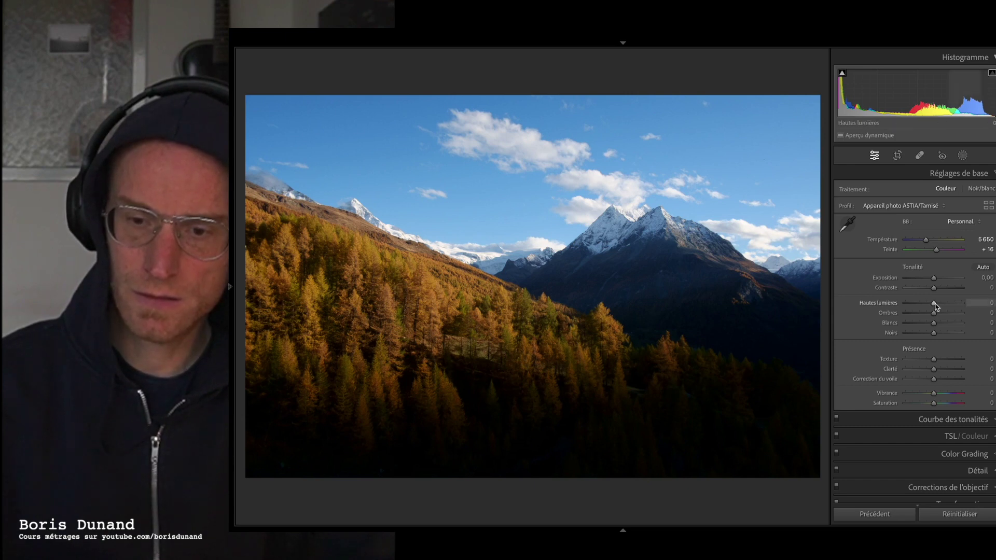
- Compare the edited and reset versions of the photo by switching back and forth, ending on the reset version
{"action": "key", "text": "ctrl+alt+v"}
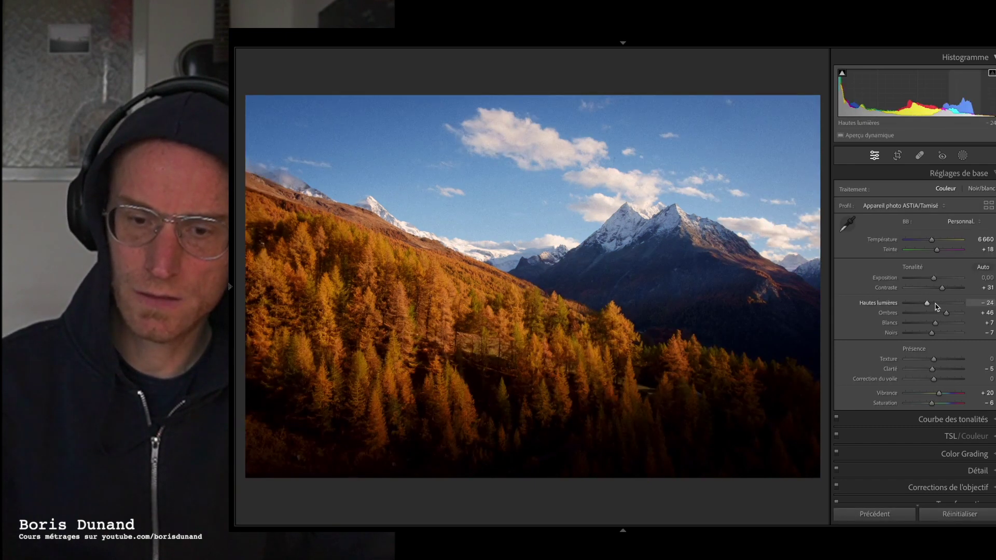
{"action": "key", "text": "ctrl+z"}
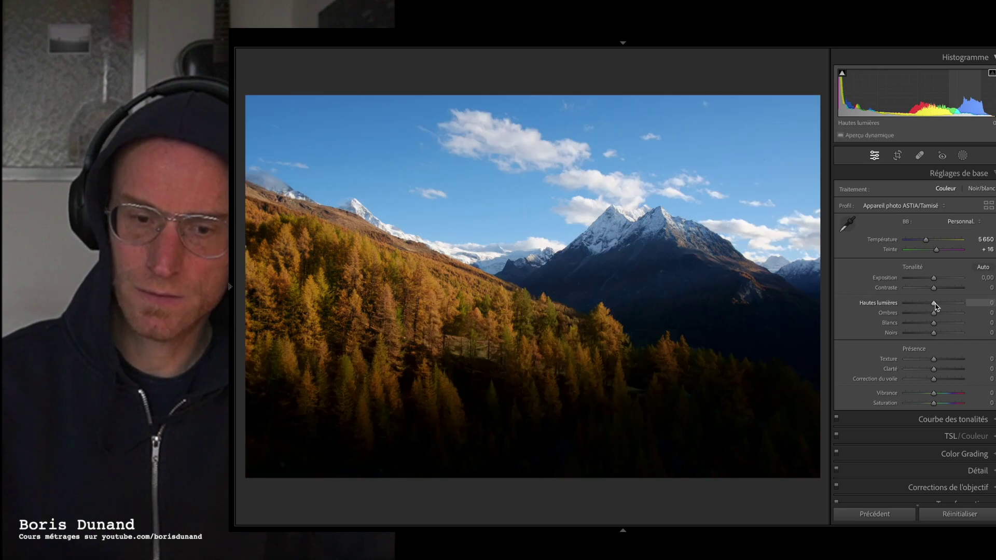
{"action": "key", "text": "ctrl+shift+z"}
{"action": "key", "text": "backslash"}
{"action": "key", "text": "backslash"}
{"action": "key", "text": "ctrl+z"}
{"action": "key", "text": "ctrl+shift+z"}
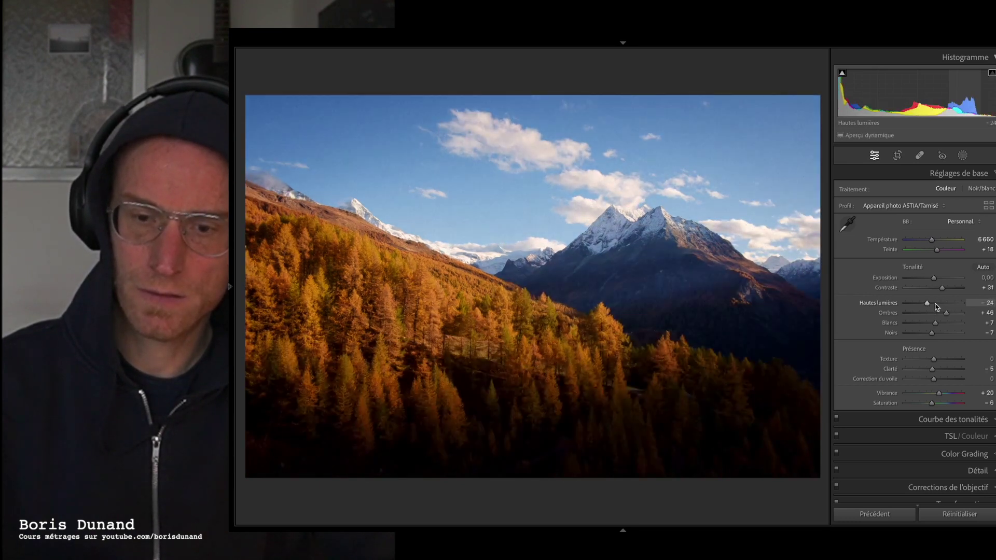
{"action": "key", "text": "ctrl+z"}
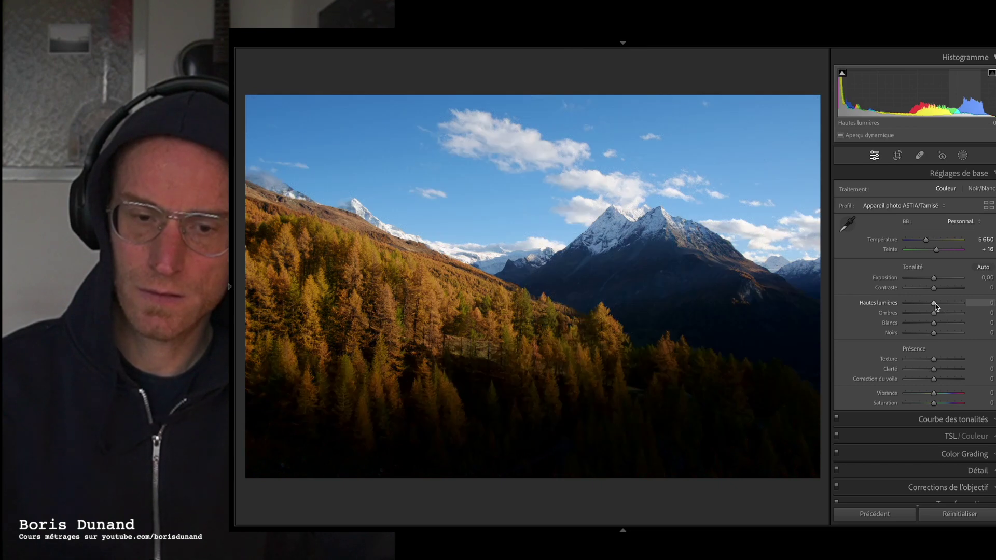
- Sample the white balance of the reset version from the clouds beside the snowy peaks, giving temperature 5700 and tint +14
{"action": "key", "text": "ctrl+shift+z"}
{"action": "key", "text": "ctrl+z"}
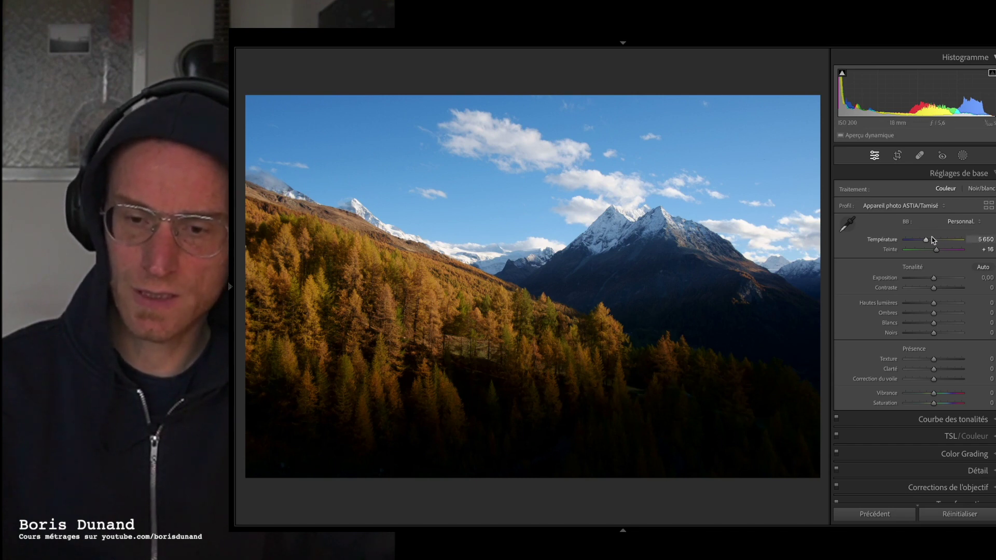
{"action": "left_click", "coordinate": [848, 225]}
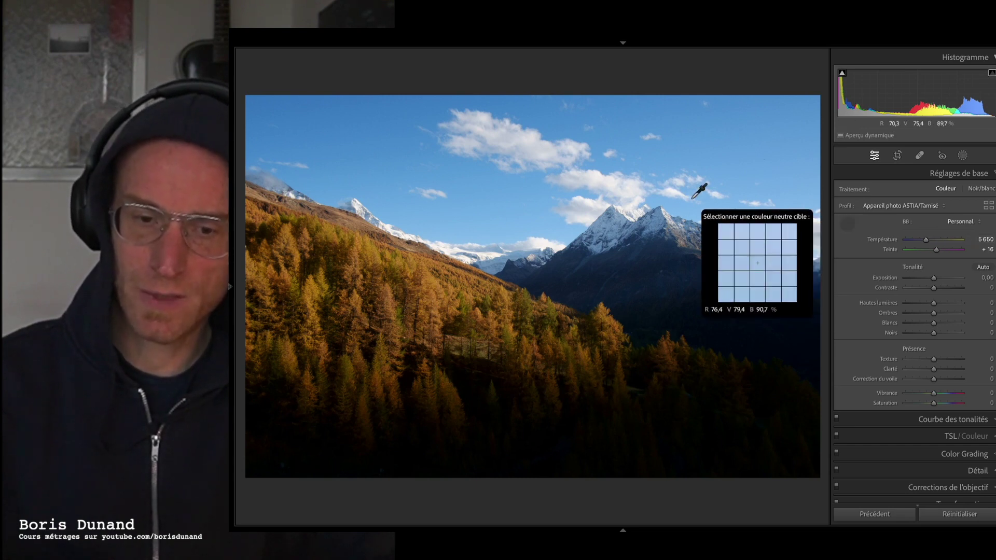
{"action": "left_click", "coordinate": [639, 212]}
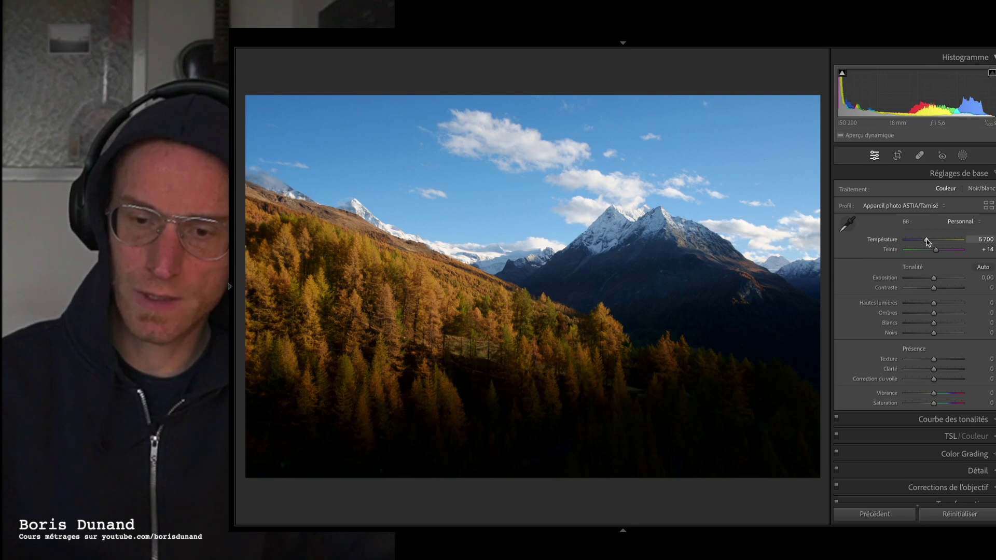
- Set the white balance tint to +30 and the temperature to 5187, trying a warmer 7048 first
{"action": "left_click_drag", "start_coordinate": [927, 240], "coordinate": [936, 242]}
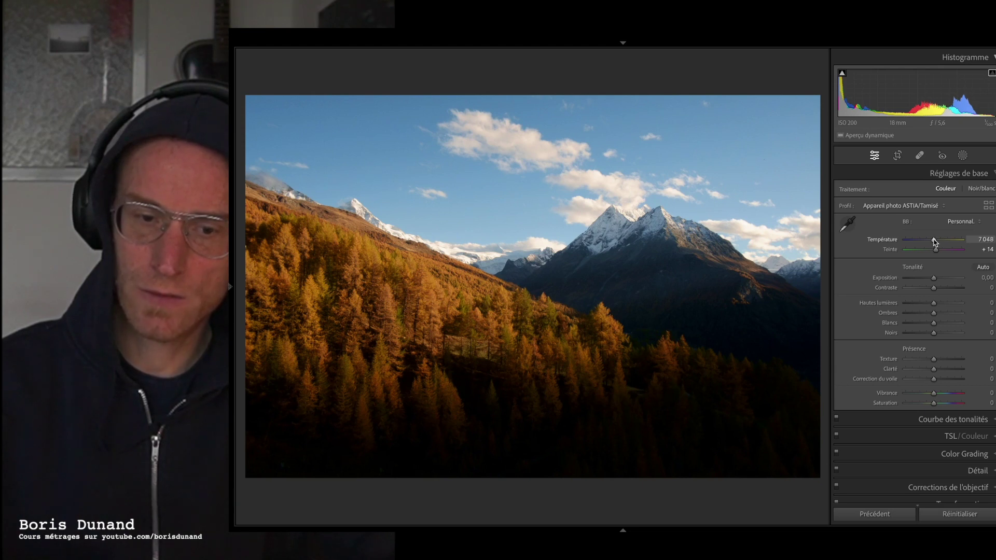
{"action": "mouse_move", "coordinate": [936, 252]}
{"action": "left_mouse_down"}
{"action": "mouse_move", "coordinate": [904, 253]}
{"action": "mouse_move", "coordinate": [960, 252]}
{"action": "mouse_move", "coordinate": [921, 252]}
{"action": "mouse_move", "coordinate": [934, 252]}
{"action": "left_mouse_up"}
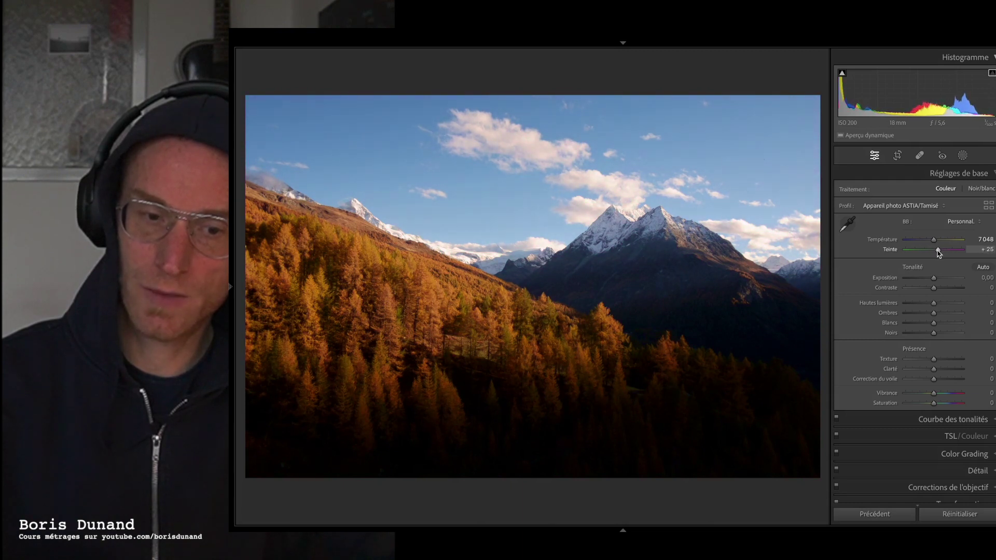
{"action": "left_click_drag", "start_coordinate": [941, 253], "coordinate": [940, 253]}
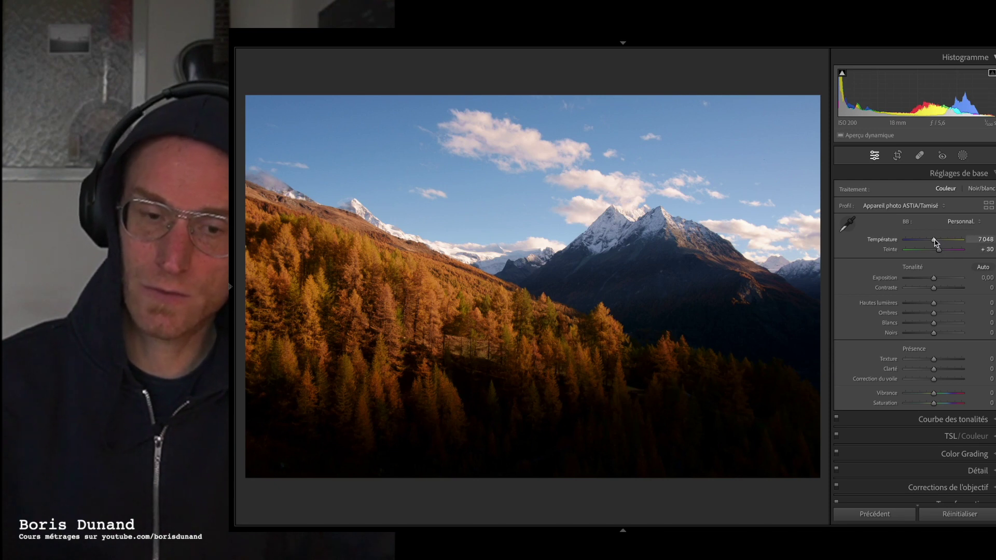
{"action": "mouse_move", "coordinate": [937, 243]}
{"action": "left_mouse_down"}
{"action": "mouse_move", "coordinate": [968, 243]}
{"action": "mouse_move", "coordinate": [904, 245]}
{"action": "mouse_move", "coordinate": [926, 246]}
{"action": "left_mouse_up"}
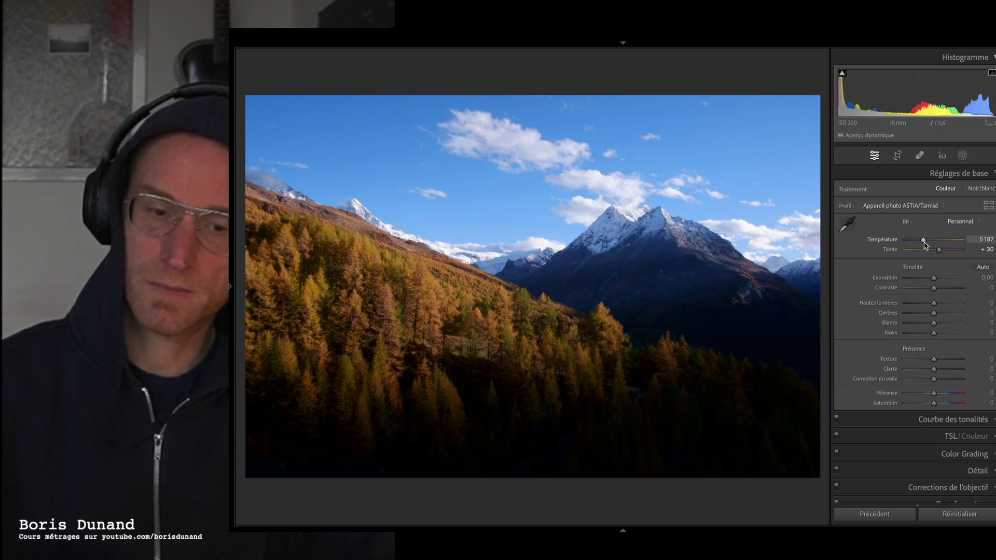
- Compare the cooler reset version with the edited version of the photo, ending on the reset version
{"action": "key", "text": "Right"}
{"action": "key", "text": "Right"}
{"action": "key", "text": "Right"}
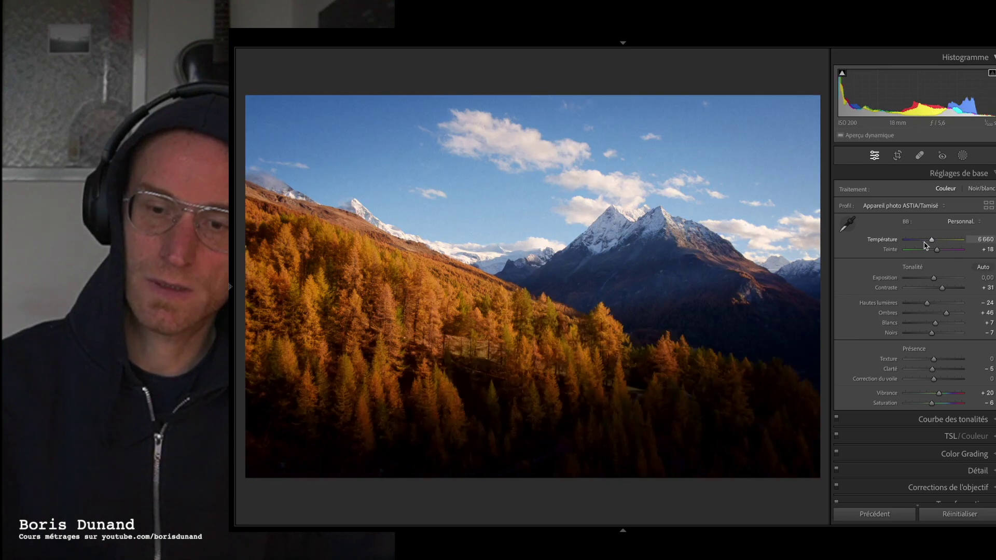
{"action": "key", "text": "Right"}
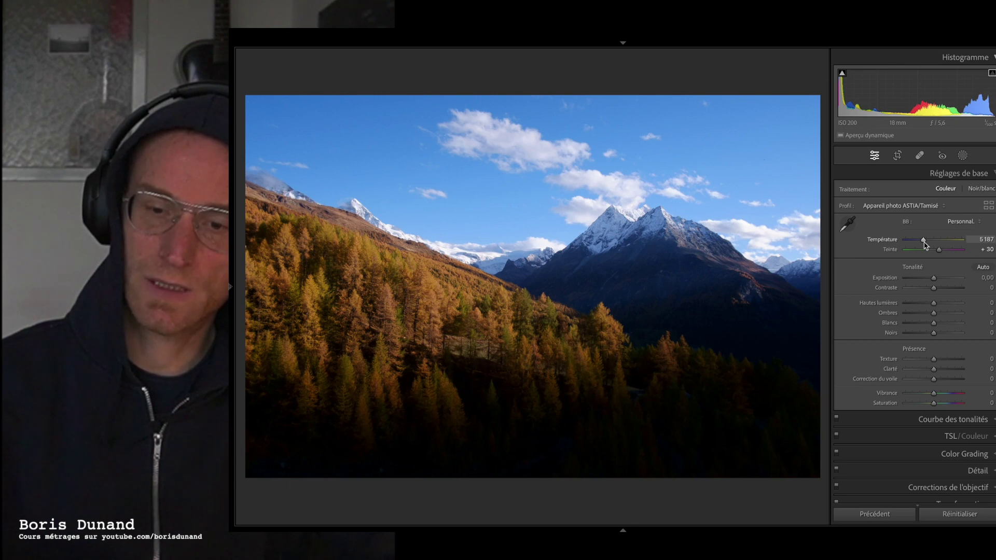
- Set the temperature of the reset version to 6182 and compare it with the edited version
{"action": "left_click_drag", "start_coordinate": [925, 240], "coordinate": [929, 243]}
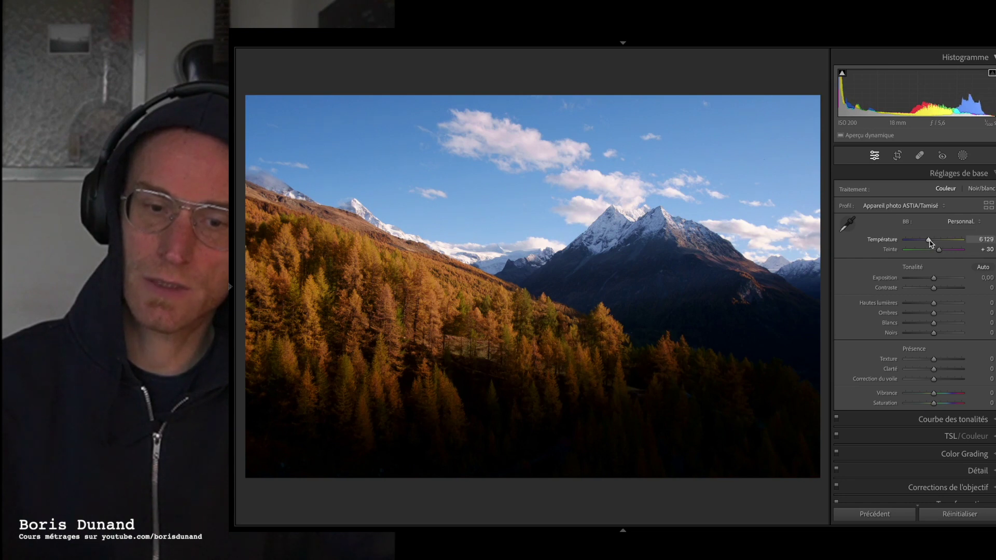
{"action": "left_click_drag", "start_coordinate": [931, 242], "coordinate": [930, 243]}
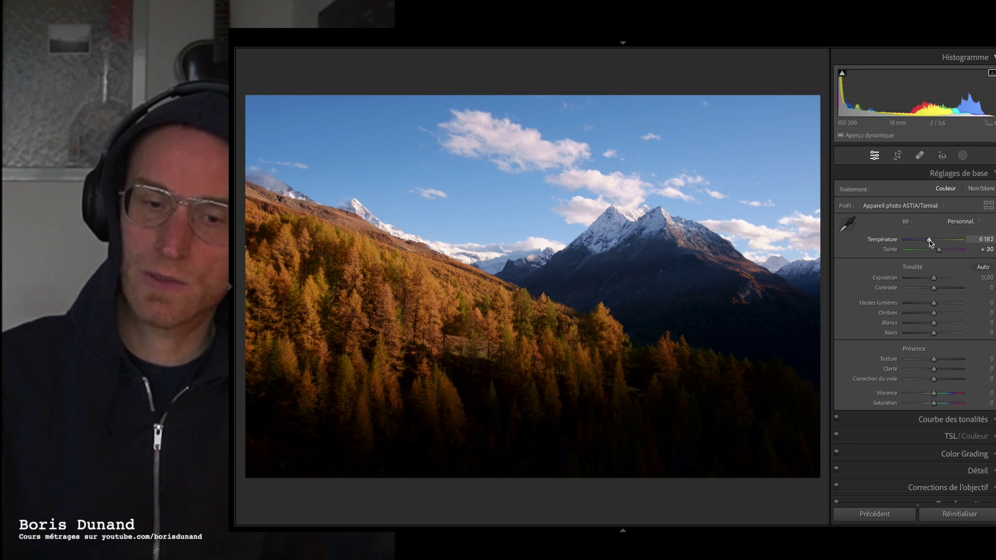
{"action": "key", "text": "Right"}
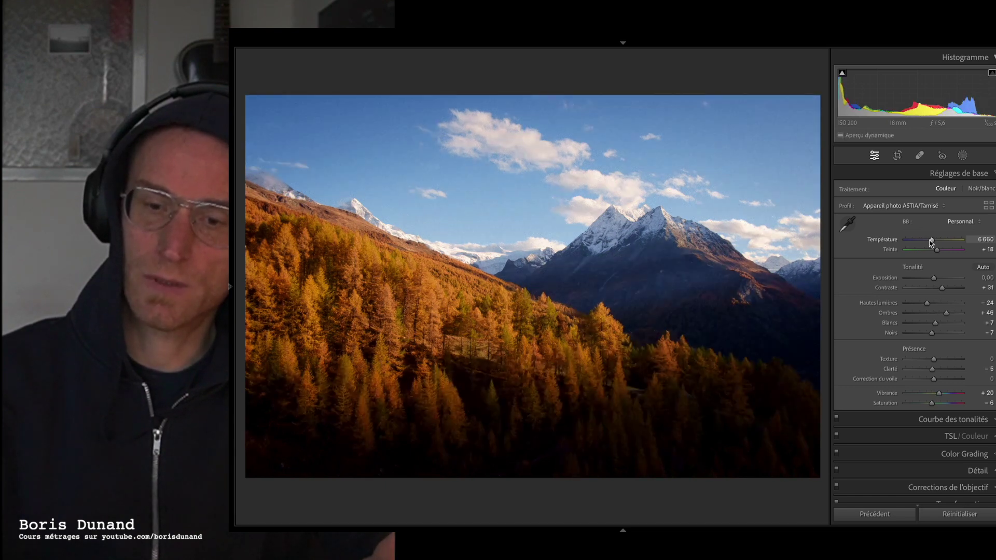
{"action": "key", "text": "Left"}
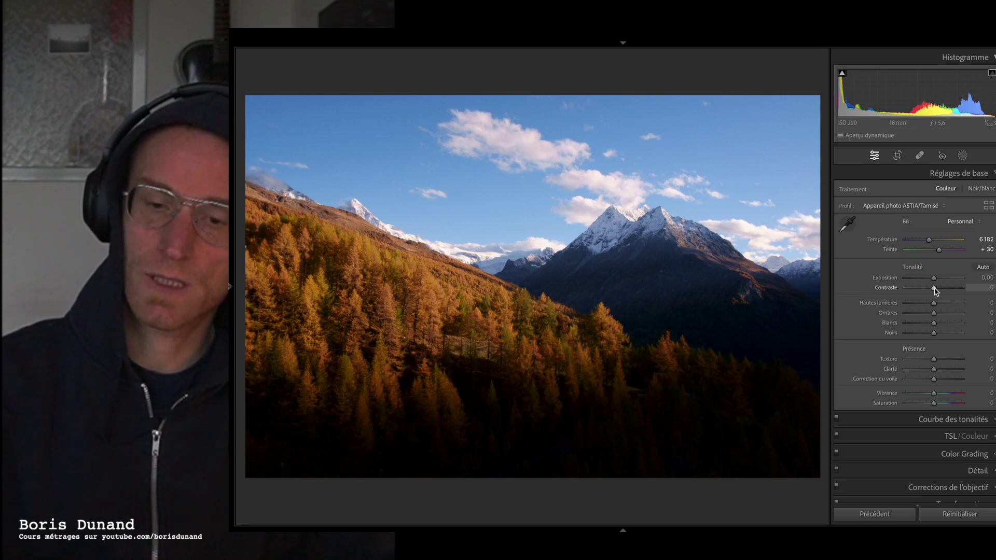
- Set the contrast to +38 and compare the result with the edited version
{"action": "mouse_move", "coordinate": [935, 289]}
{"action": "left_mouse_down"}
{"action": "mouse_move", "coordinate": [943, 292]}
{"action": "mouse_move", "coordinate": [919, 286]}
{"action": "mouse_move", "coordinate": [945, 293]}
{"action": "left_mouse_up"}
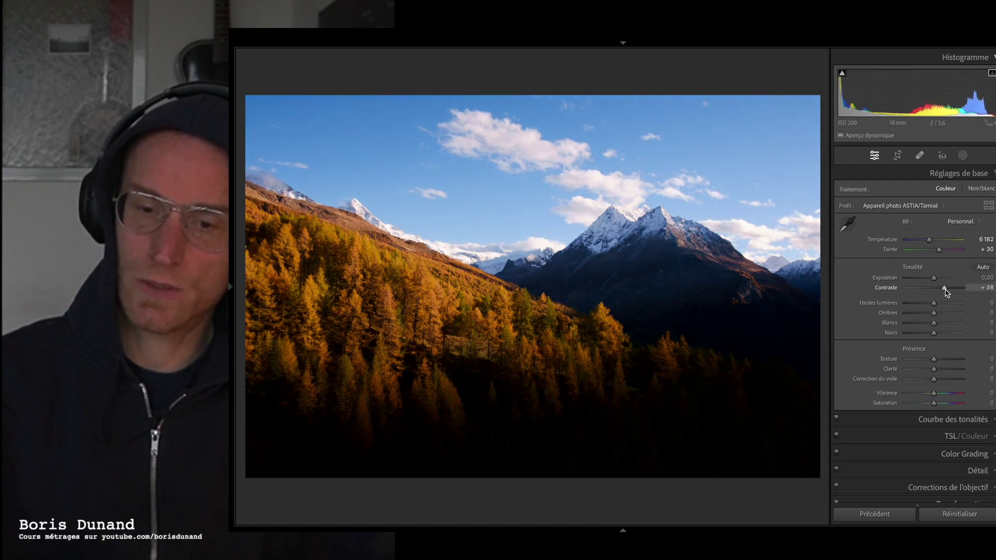
{"action": "key", "text": "Right"}
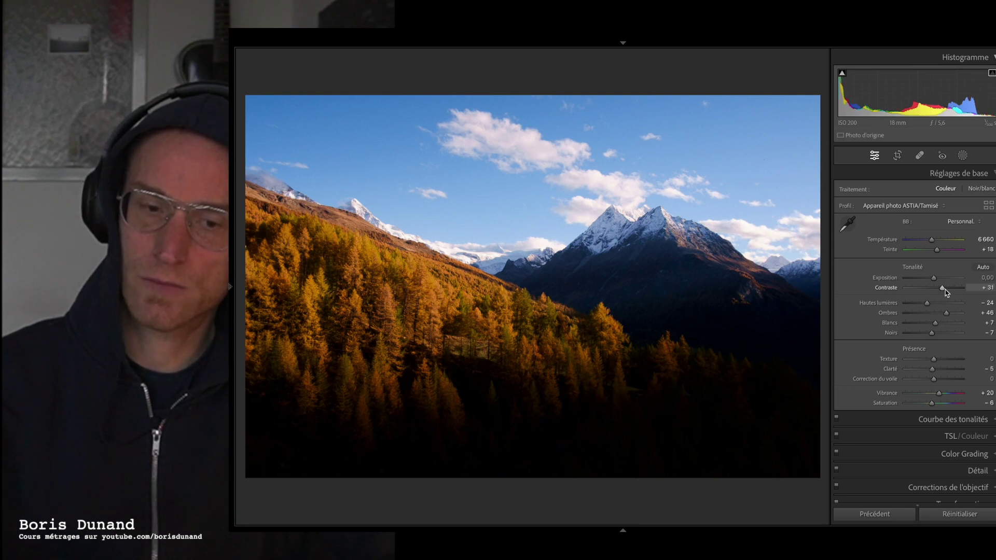
{"action": "key", "text": "Left"}
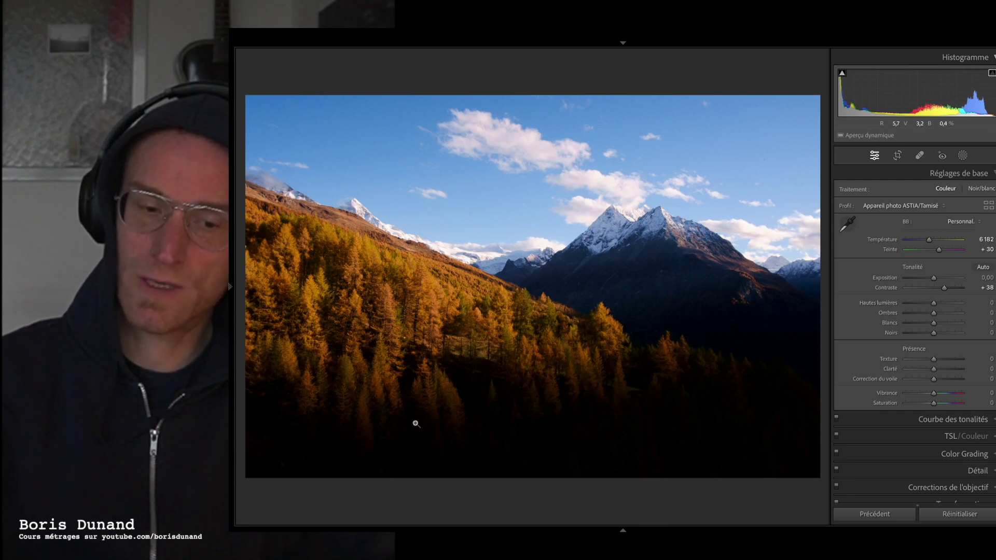
- Set the shadows (Ombres) to +40, trying the maximum of +100 first
{"action": "left_click", "coordinate": [946, 314]}
{"action": "left_click_drag", "start_coordinate": [947, 314], "coordinate": [973, 314]}
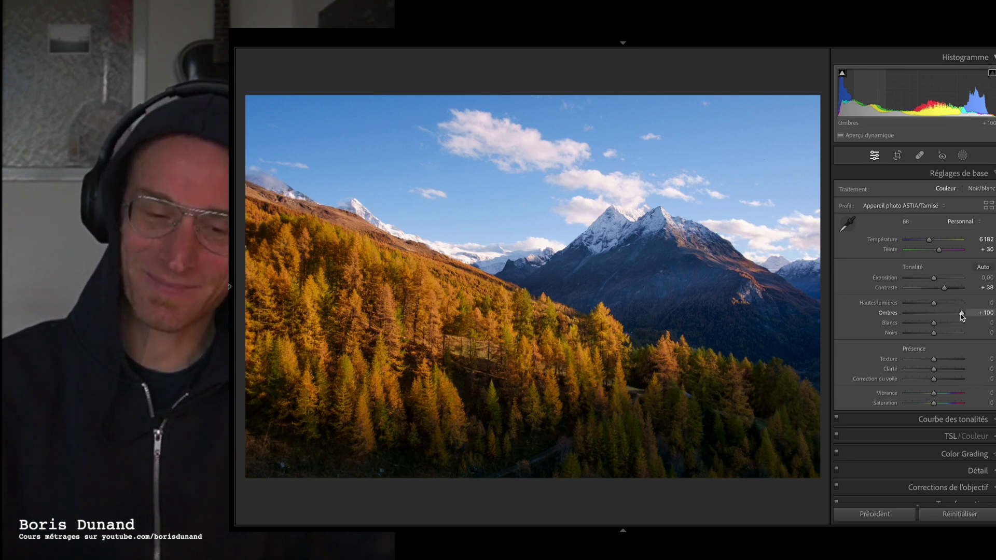
{"action": "left_click_drag", "start_coordinate": [962, 316], "coordinate": [945, 317]}
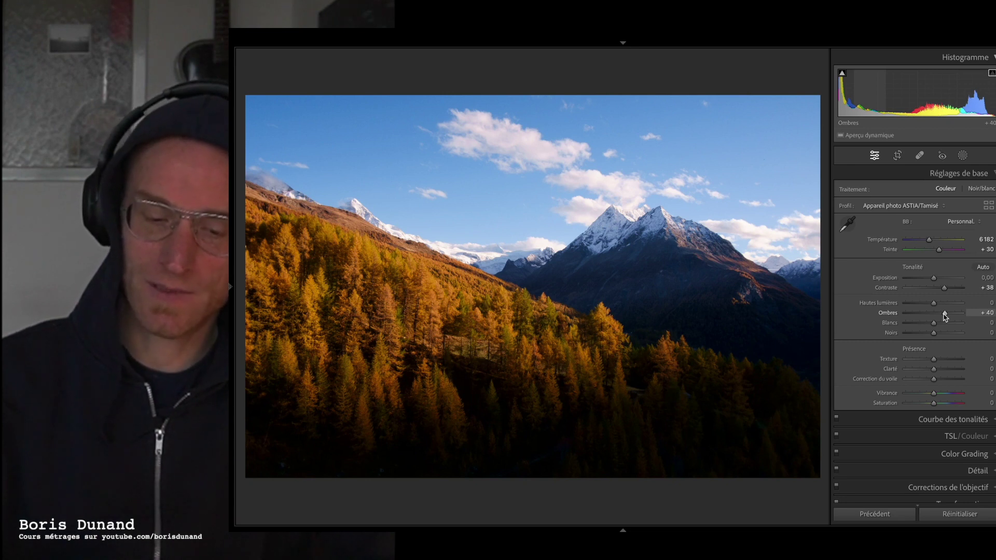
- Compare the photo before and after its current adjustments several times, ending on the adjusted view
{"action": "key", "text": "alt"}
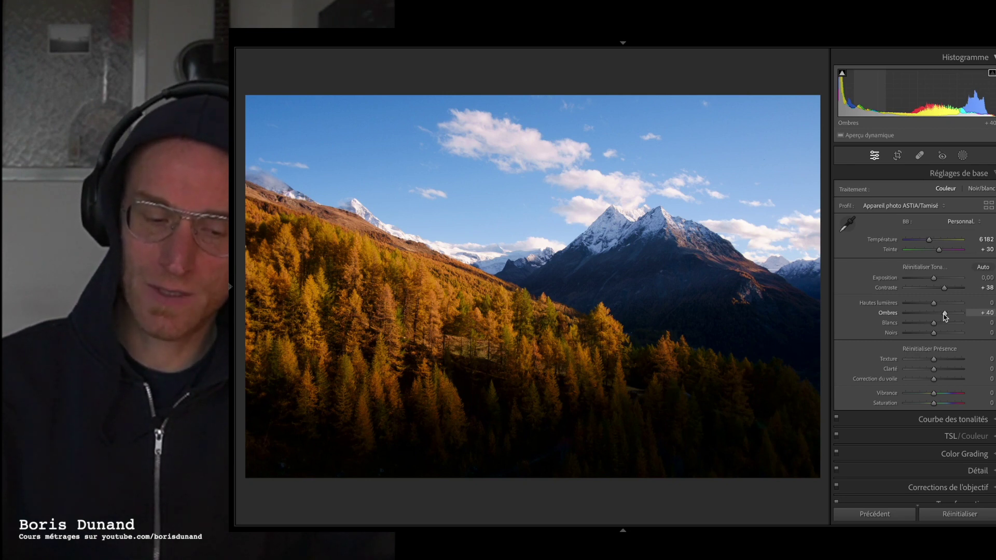
{"action": "key", "text": "backslash"}
{"action": "key", "text": "backslash"}
{"action": "key", "text": "backslash"}
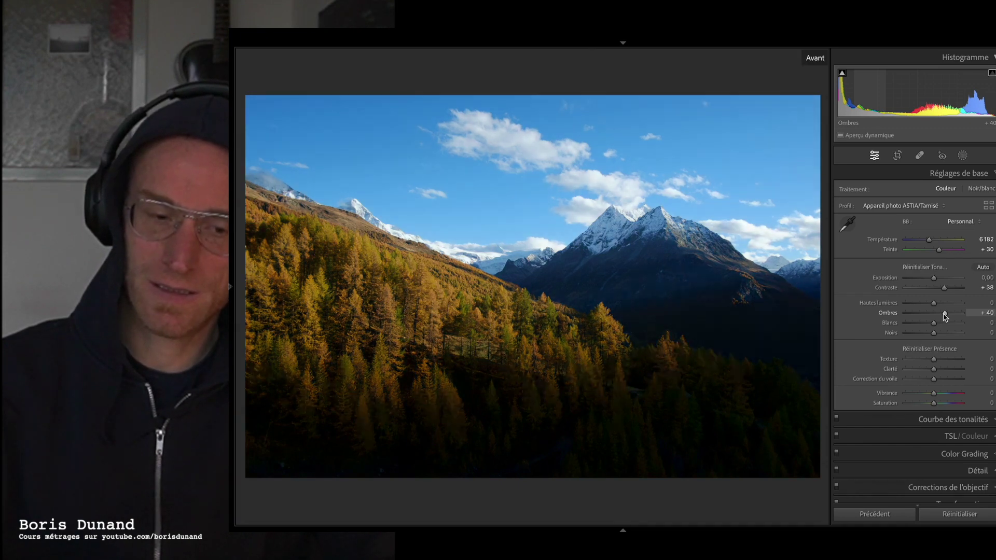
{"action": "key", "text": "backslash"}
{"action": "key", "text": "backslash"}
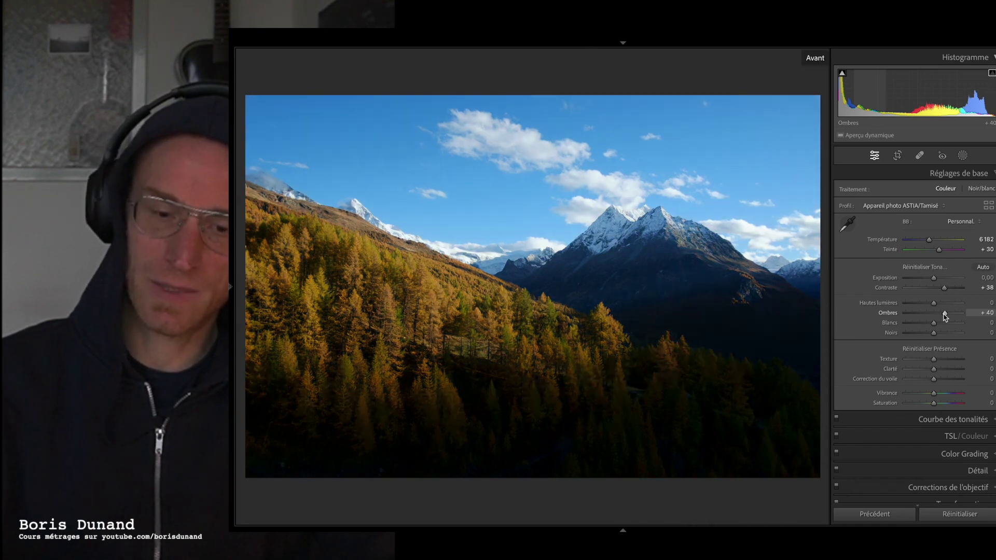
{"action": "key", "text": "backslash"}
{"action": "key", "text": "backslash"}
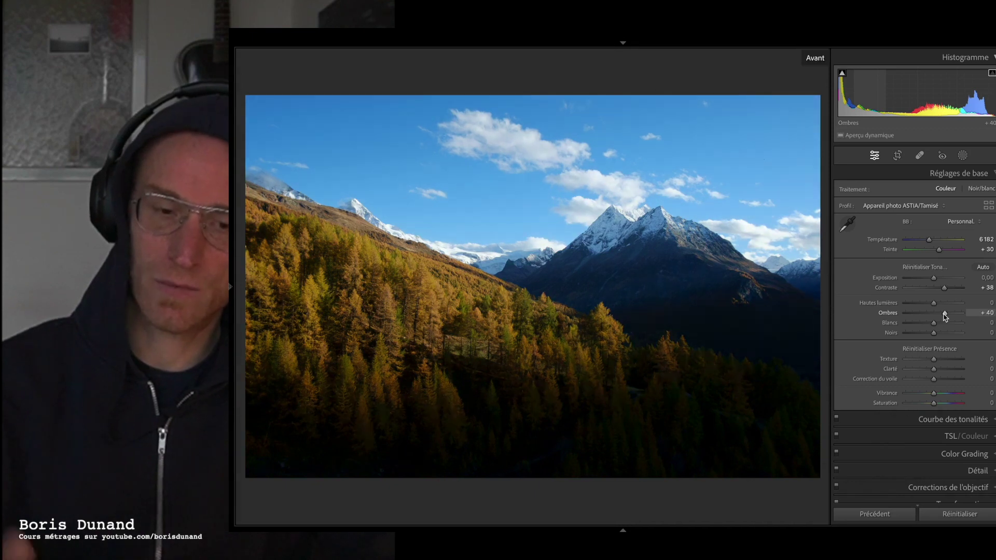
{"action": "key", "text": "backslash"}
- On the edited version, test the blacks (Noirs) against shadow clipping, ending with blacks at 0 and shadows (Ombres) at +42
{"action": "key", "text": "ctrl+z"}
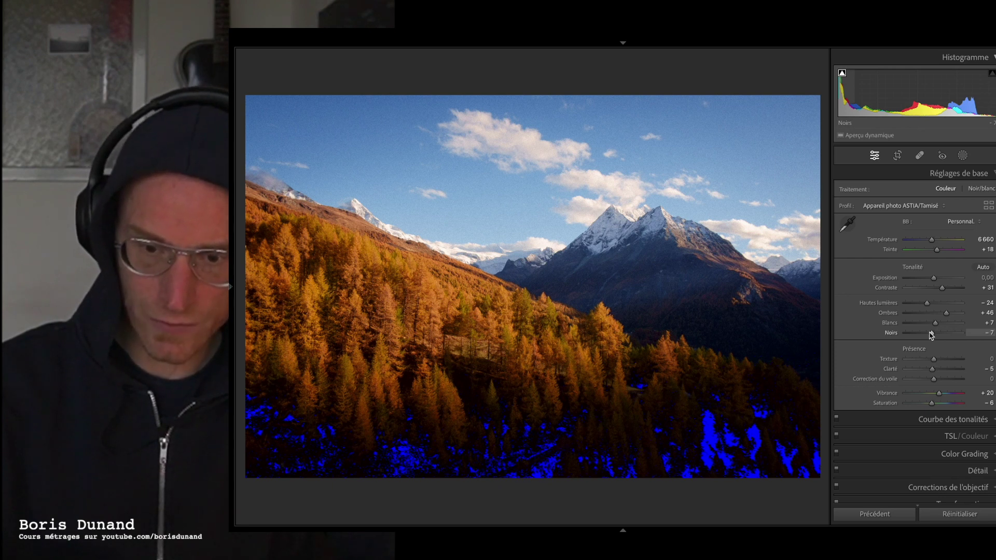
{"action": "left_click_drag", "start_coordinate": [932, 335], "coordinate": [972, 336]}
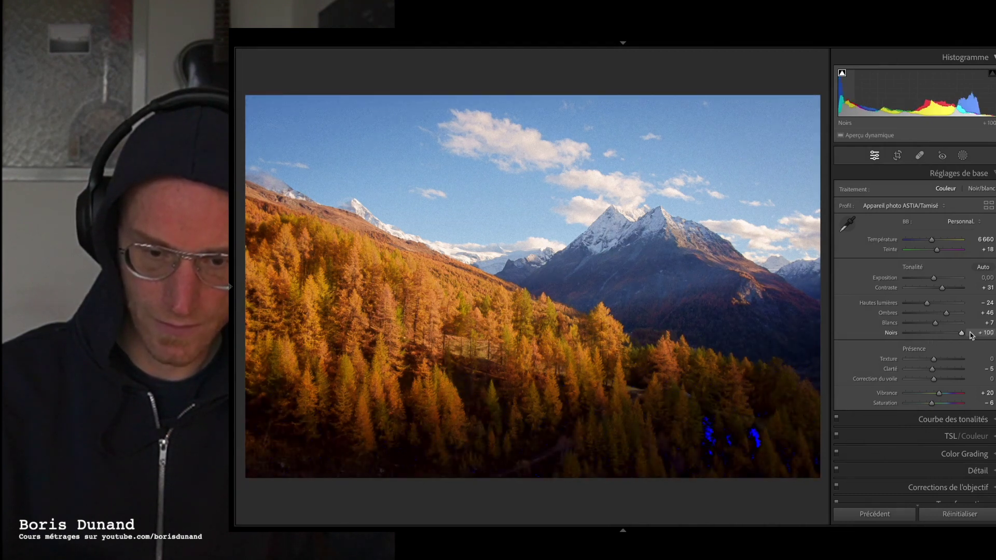
{"action": "key", "text": "ctrl+z"}
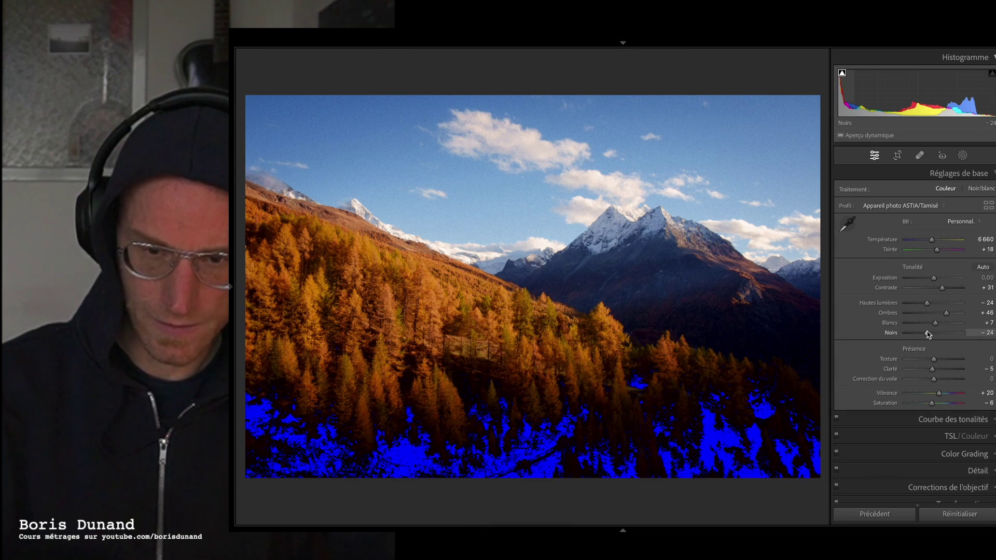
{"action": "left_click_drag", "start_coordinate": [843, 85], "coordinate": [841, 110]}
{"action": "left_click_drag", "start_coordinate": [934, 333], "coordinate": [949, 314]}
{"action": "left_click_drag", "start_coordinate": [845, 103], "coordinate": [847, 103]}
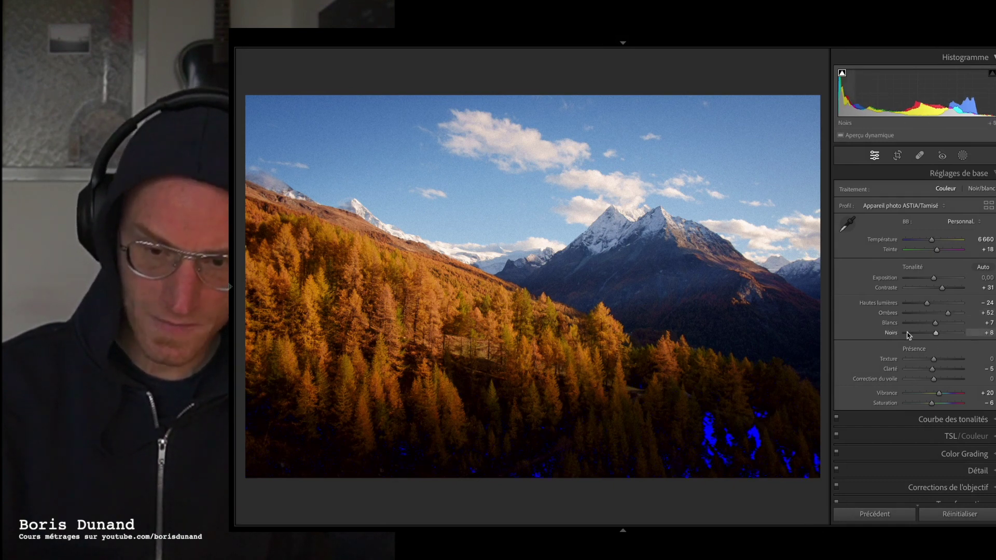
{"action": "double_click", "coordinate": [940, 333]}
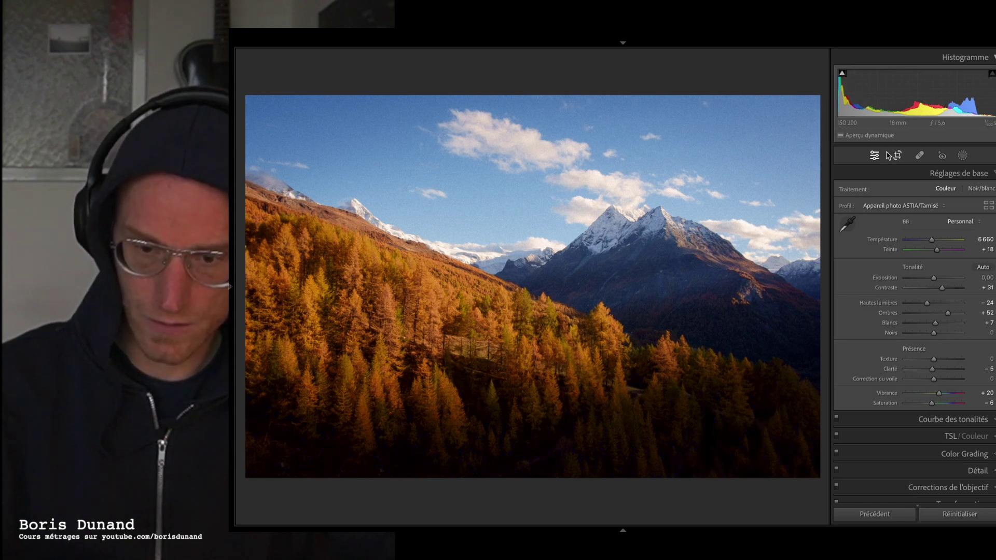
{"action": "left_click_drag", "start_coordinate": [948, 317], "coordinate": [946, 317]}
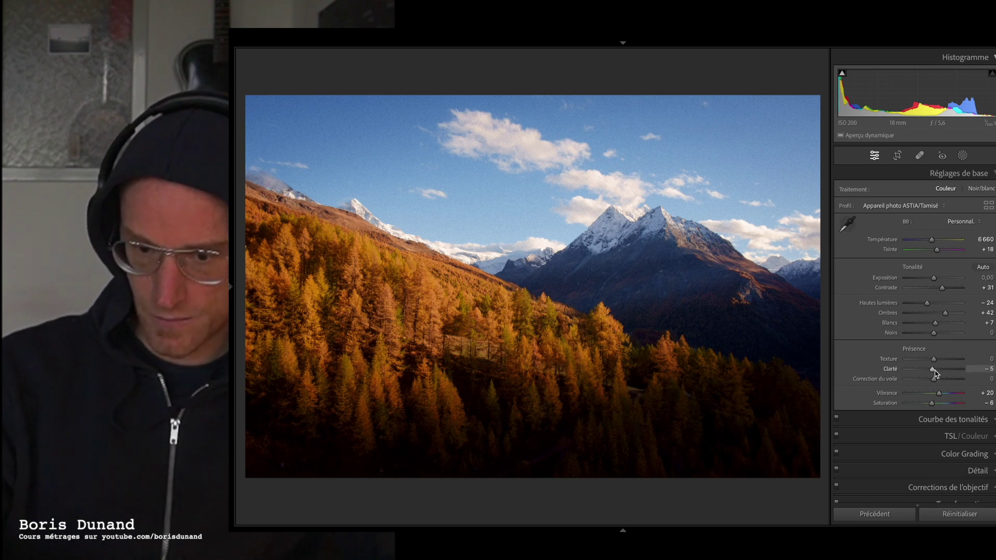
- Set the clarity (Clarté) of the edited version to -10, trying +12 first
{"action": "left_click_drag", "start_coordinate": [935, 370], "coordinate": [937, 371]}
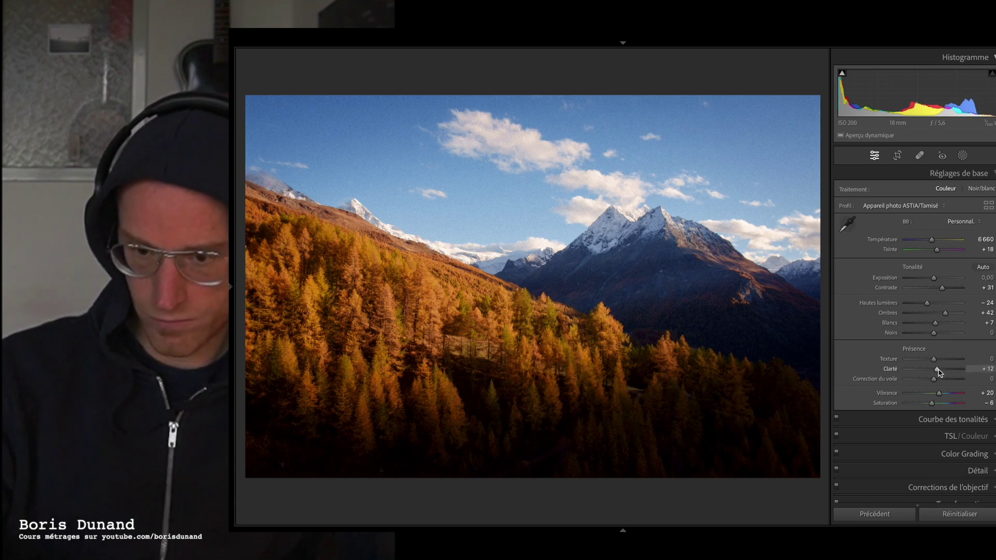
{"action": "mouse_move", "coordinate": [941, 372]}
{"action": "left_mouse_down"}
{"action": "mouse_move", "coordinate": [929, 373]}
{"action": "mouse_move", "coordinate": [938, 371]}
{"action": "left_mouse_up"}
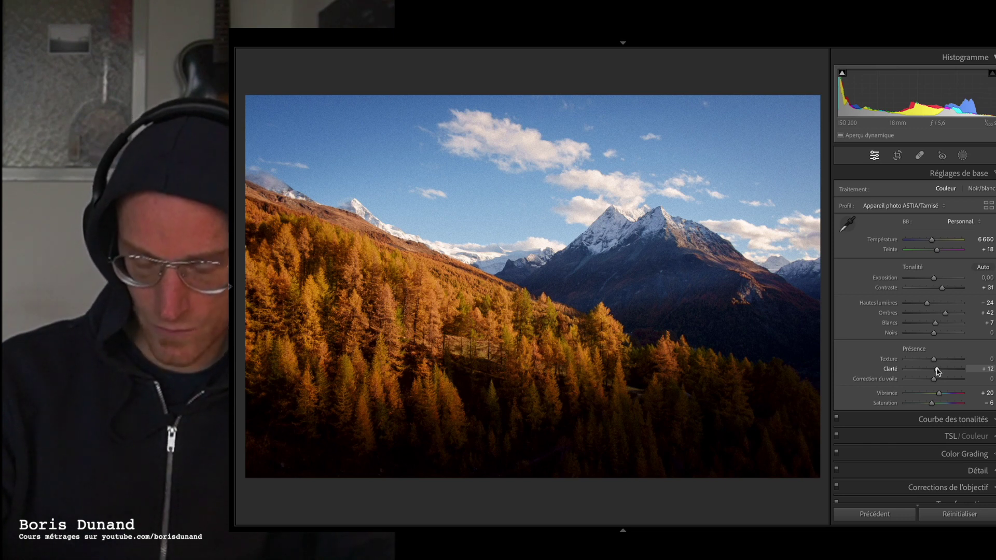
{"action": "left_click_drag", "start_coordinate": [938, 370], "coordinate": [932, 371]}
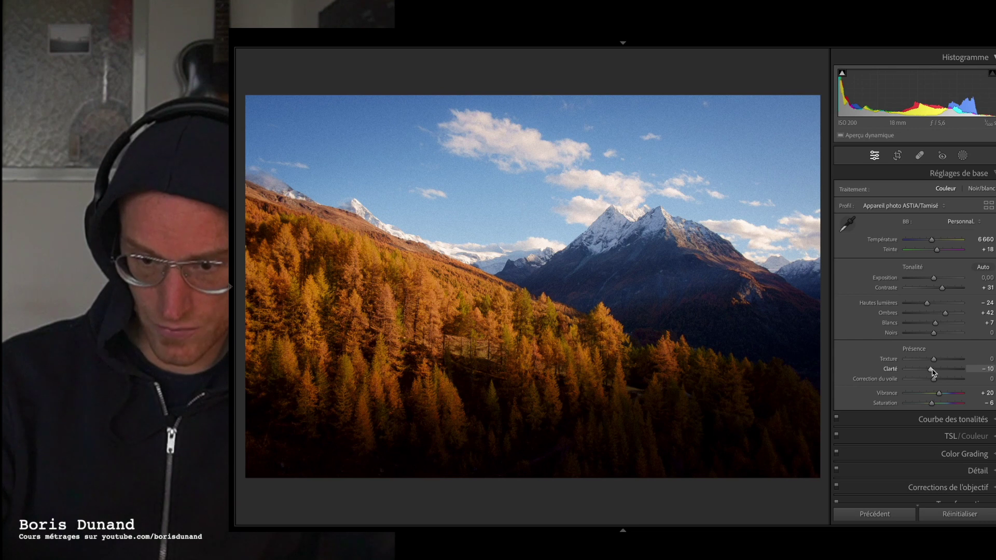
{"action": "left_click_drag", "start_coordinate": [934, 372], "coordinate": [931, 372]}
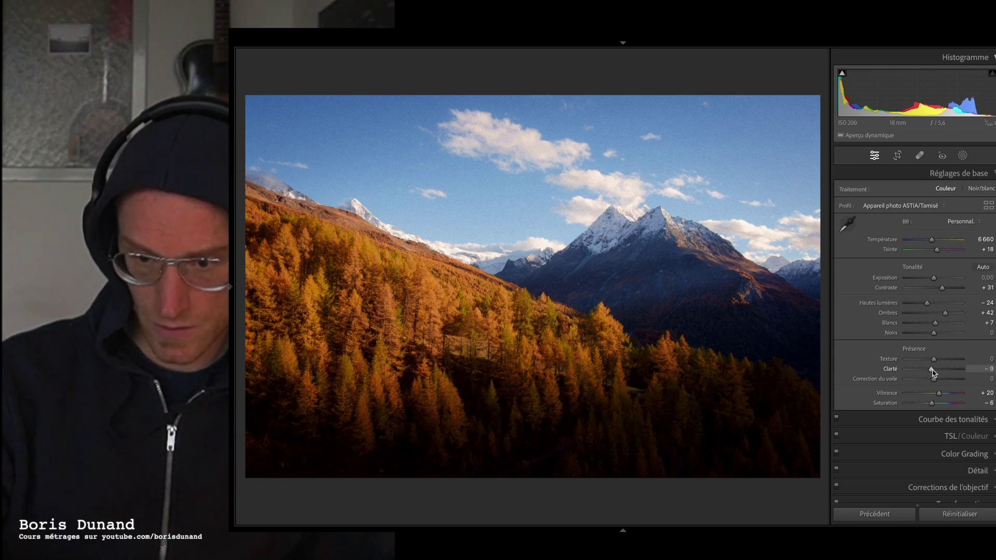
{"action": "left_click_drag", "start_coordinate": [933, 371], "coordinate": [932, 372]}
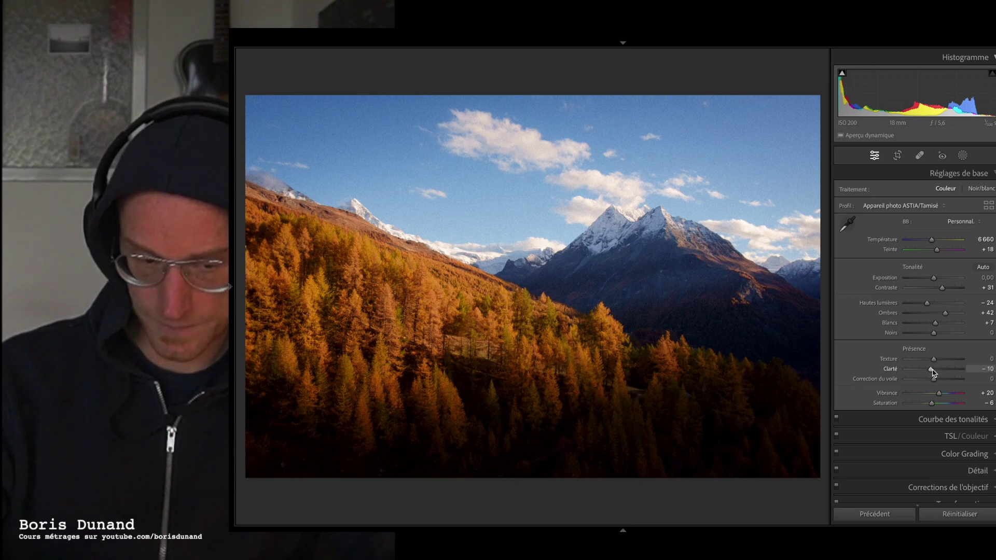
- Set the clarity (Clarté) to +45 while viewing the orange trees on the slope close up
{"action": "left_click", "coordinate": [423, 324]}
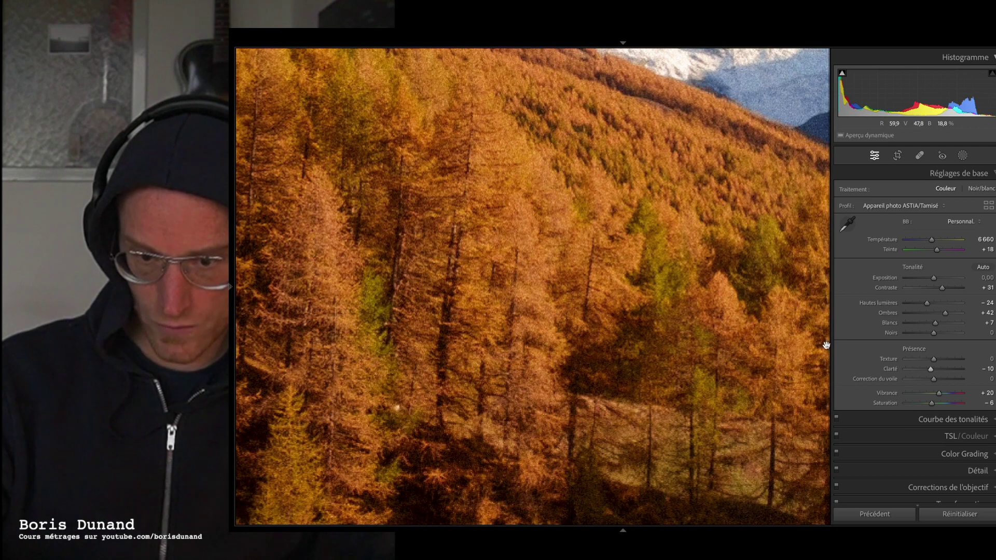
{"action": "left_click_drag", "start_coordinate": [932, 371], "coordinate": [947, 371]}
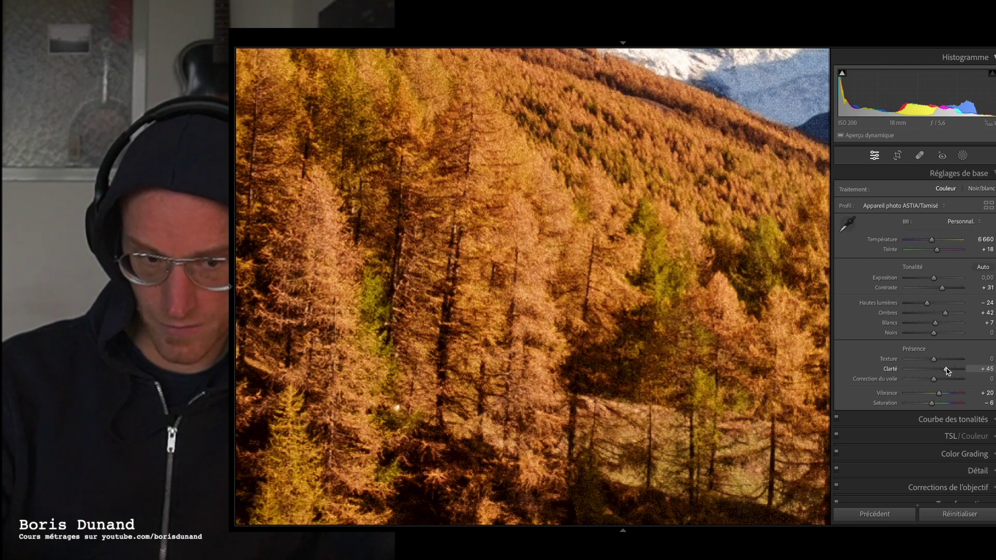
- Set the photo's overall clarity (Clarté) to -9 and return to the whole-image view
{"action": "left_click_drag", "start_coordinate": [947, 371], "coordinate": [932, 371]}
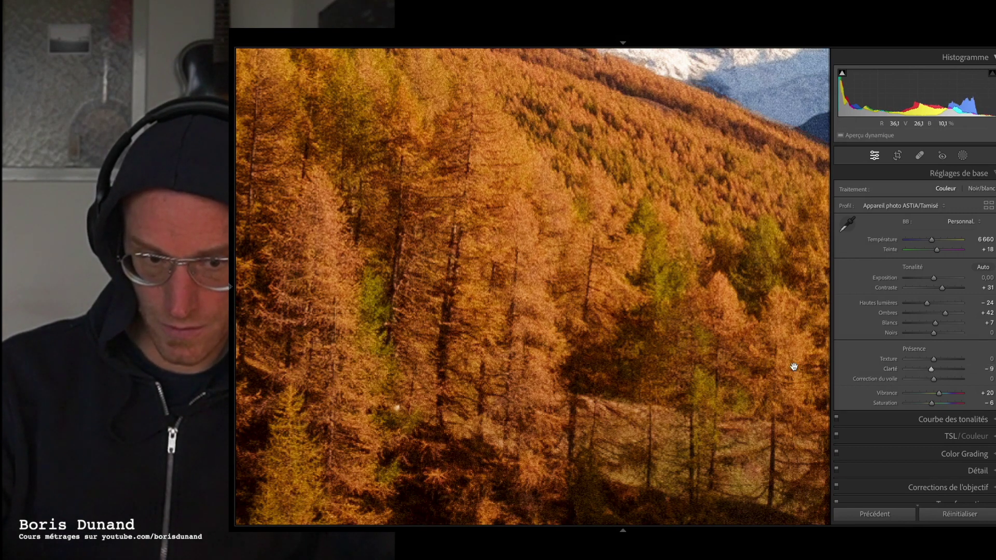
{"action": "left_click", "coordinate": [696, 324]}
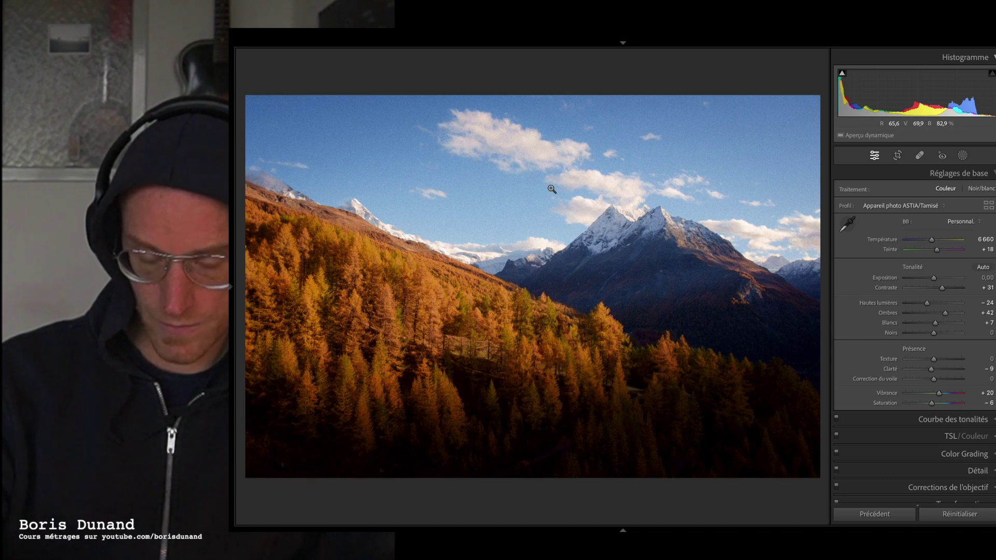
- Add a large radial gradient mask centred on the sky above the peaks and hide its red overlay
{"action": "key", "text": "shift+m"}
{"action": "left_click_drag", "start_coordinate": [489, 133], "coordinate": [793, 285]}
{"action": "left_click_drag", "start_coordinate": [663, 173], "coordinate": [740, 218]}
{"action": "left_click_drag", "start_coordinate": [555, 338], "coordinate": [555, 283]}
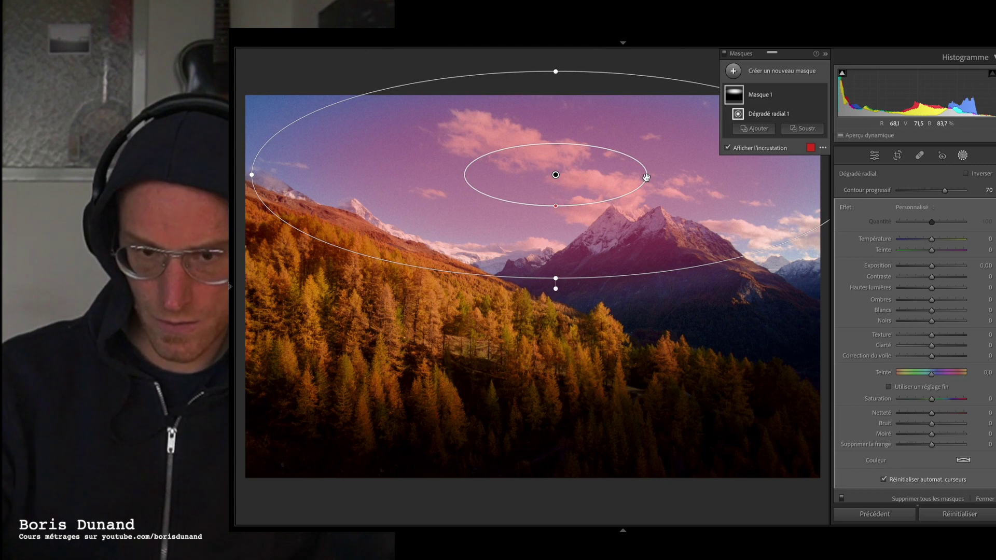
{"action": "left_click", "coordinate": [812, 148]}
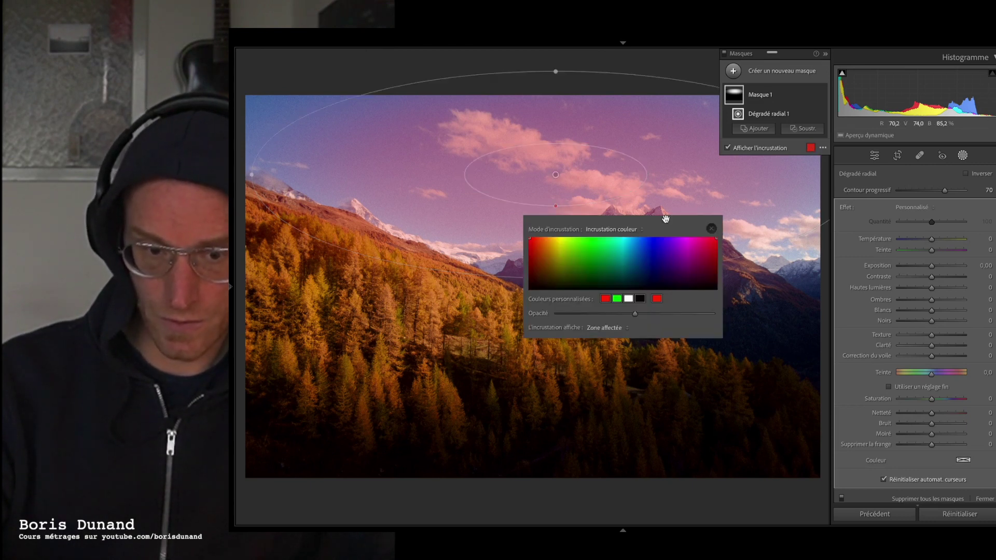
{"action": "left_click", "coordinate": [718, 196]}
{"action": "left_click", "coordinate": [733, 150]}
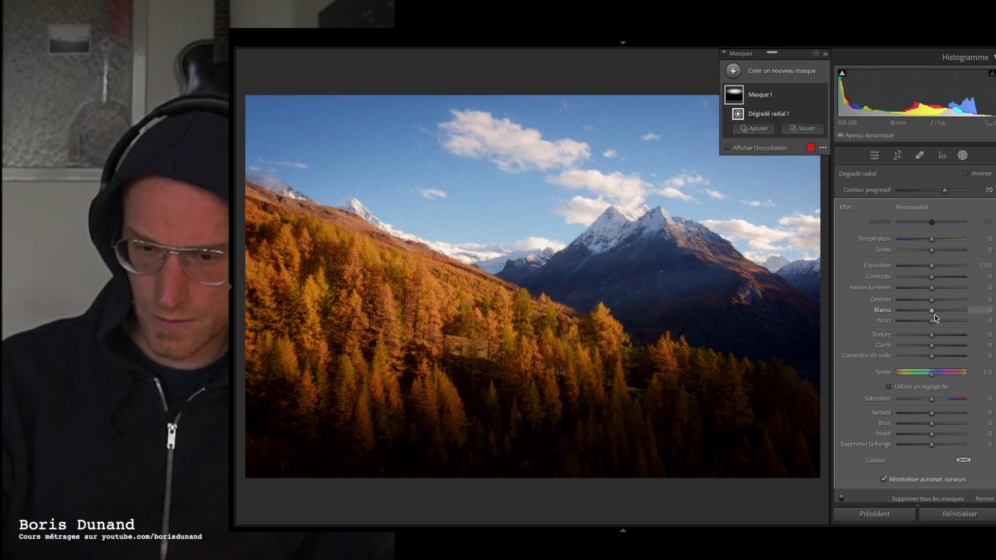
- Try clarity (Clarté) 33, reset it, and try dehaze (Correction du voile) 100 on the sky mask before leaving masking
{"action": "left_click", "coordinate": [943, 346]}
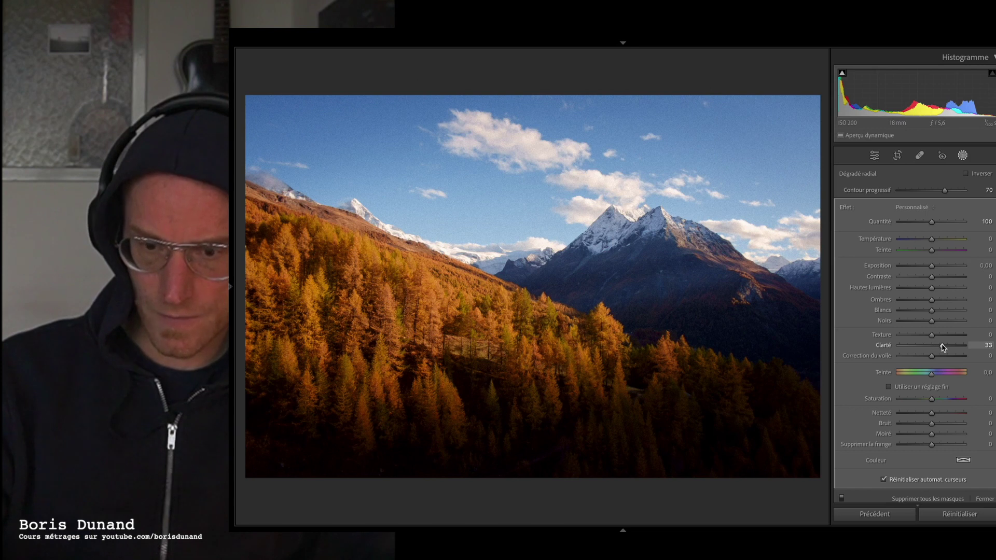
{"action": "double_click", "coordinate": [887, 349]}
{"action": "key", "text": "o"}
{"action": "left_click_drag", "start_coordinate": [933, 358], "coordinate": [973, 358]}
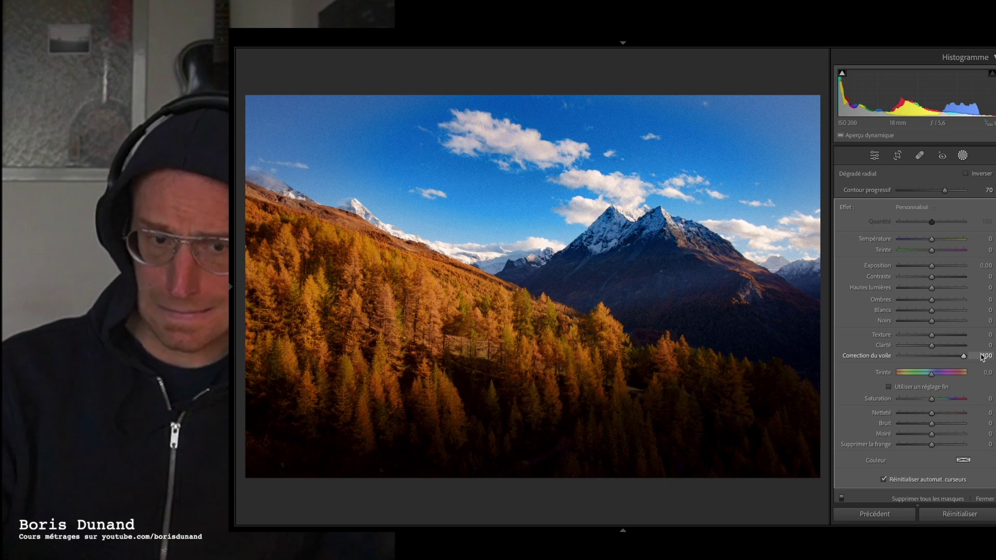
{"action": "key", "text": "Escape"}
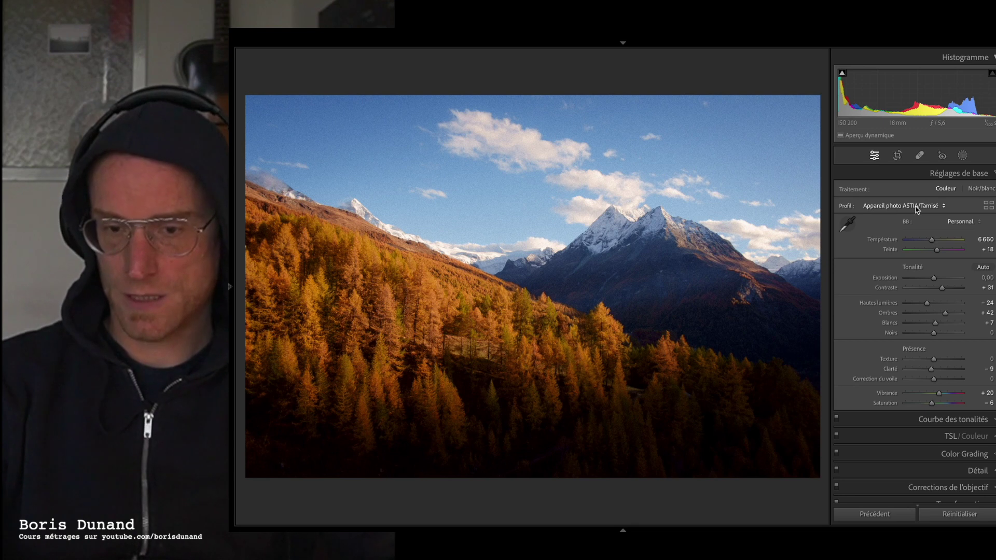
{"action": "left_click", "coordinate": [917, 209]}
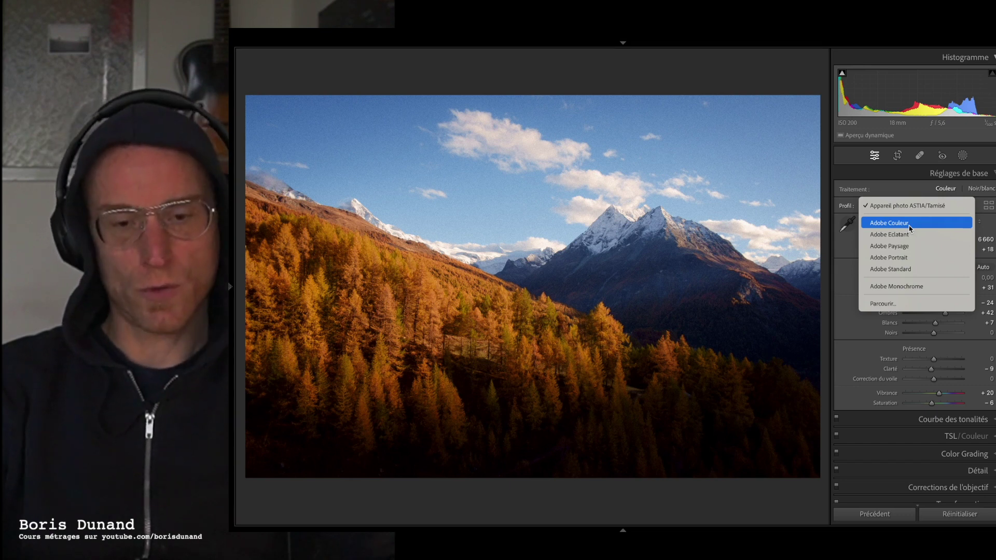
{"action": "key", "text": "super+Tab"}
{"action": "key", "text": "super+Tab"}
{"action": "key", "text": "super+Tab"}
{"action": "key", "text": "super+Tab"}
{"action": "key", "text": "super+Tab"}
{"action": "key", "text": "super+Tab"}
{"action": "key", "text": "super+Tab"}
{"action": "key", "text": "super+Tab"}
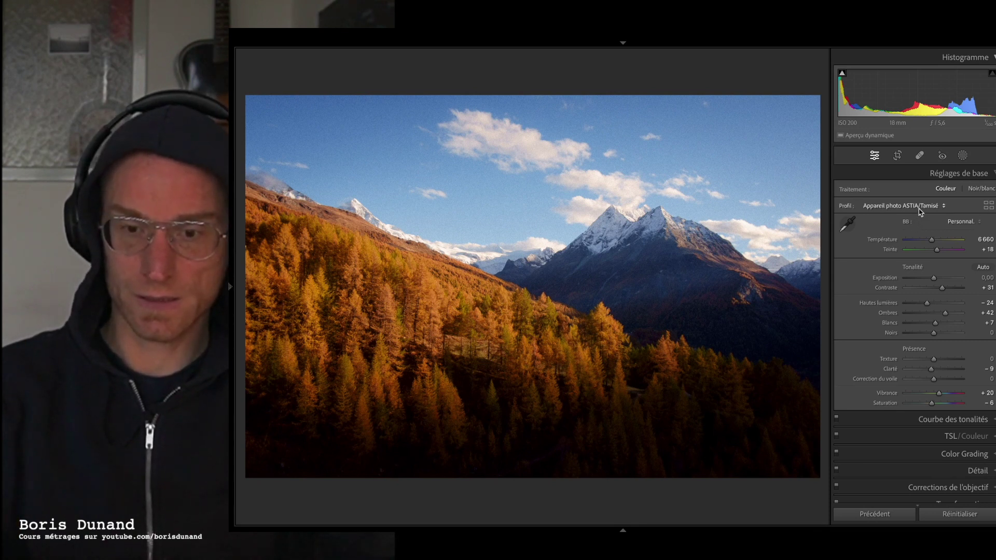
- Browse the available camera and Adobe profiles, keeping the ASTIA/Tamisé profile
{"action": "left_click", "coordinate": [919, 208]}
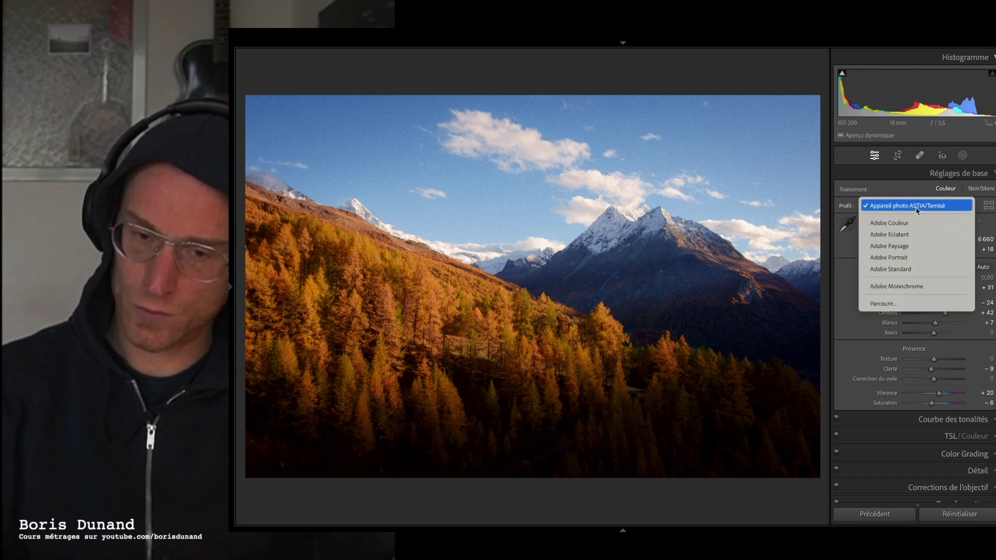
{"action": "left_click", "coordinate": [864, 207]}
{"action": "left_click", "coordinate": [884, 207]}
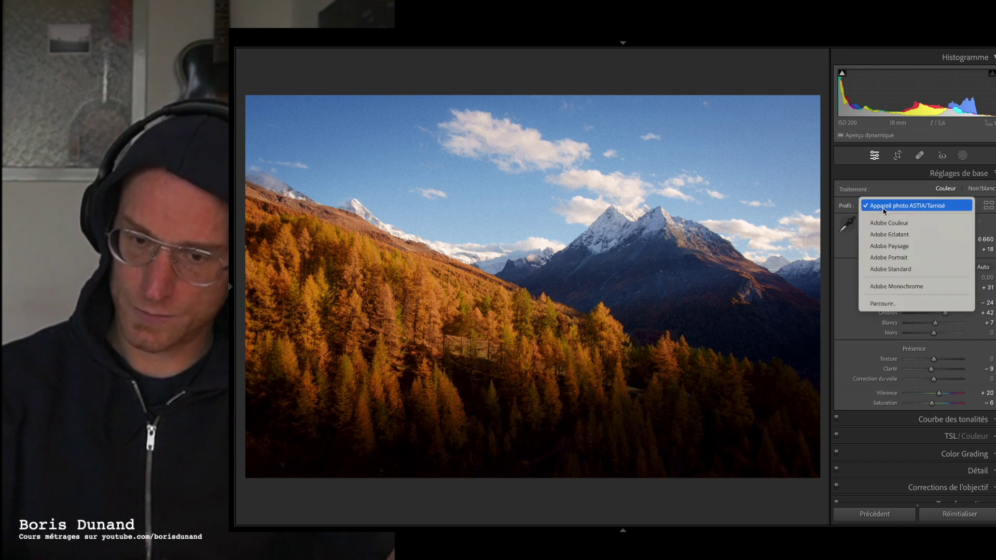
{"action": "left_click", "coordinate": [892, 306]}
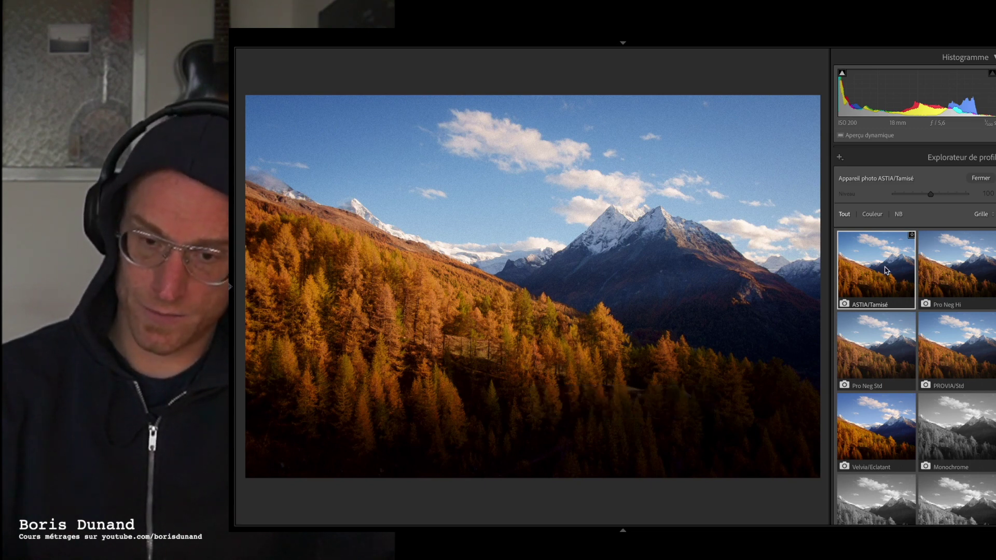
{"action": "left_click", "coordinate": [980, 178]}
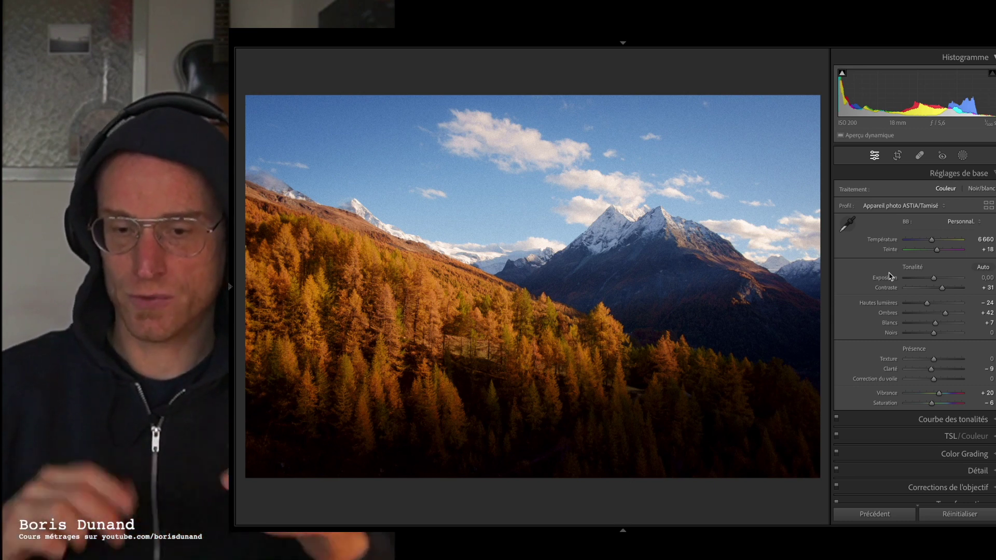
- In the tone curve, set the darks (Tons sombres) to +31 and the lights (Tons clairs) to +3, trying +45 for the lights first
{"action": "left_click", "coordinate": [990, 420]}
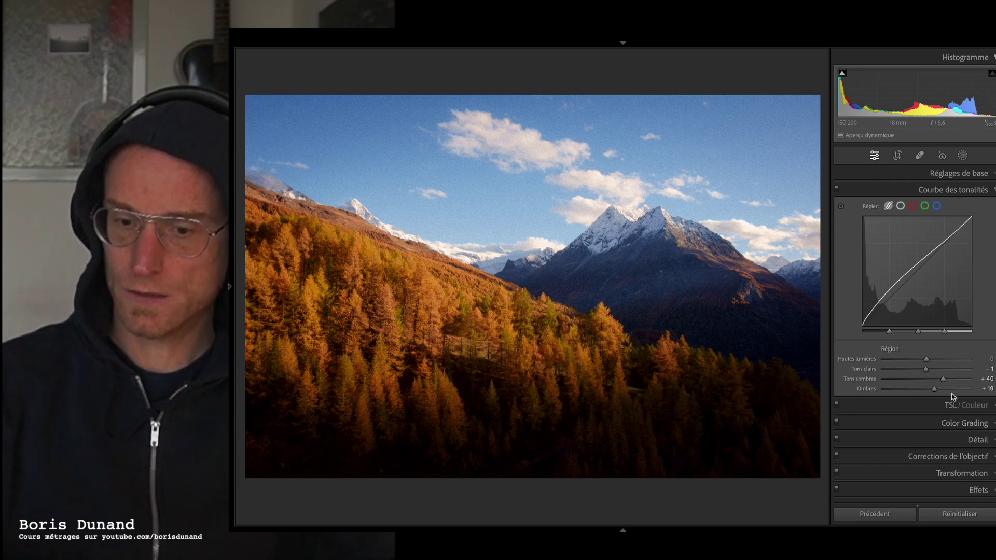
{"action": "mouse_move", "coordinate": [944, 381]}
{"action": "left_mouse_down"}
{"action": "mouse_move", "coordinate": [924, 386]}
{"action": "mouse_move", "coordinate": [937, 386]}
{"action": "left_mouse_up"}
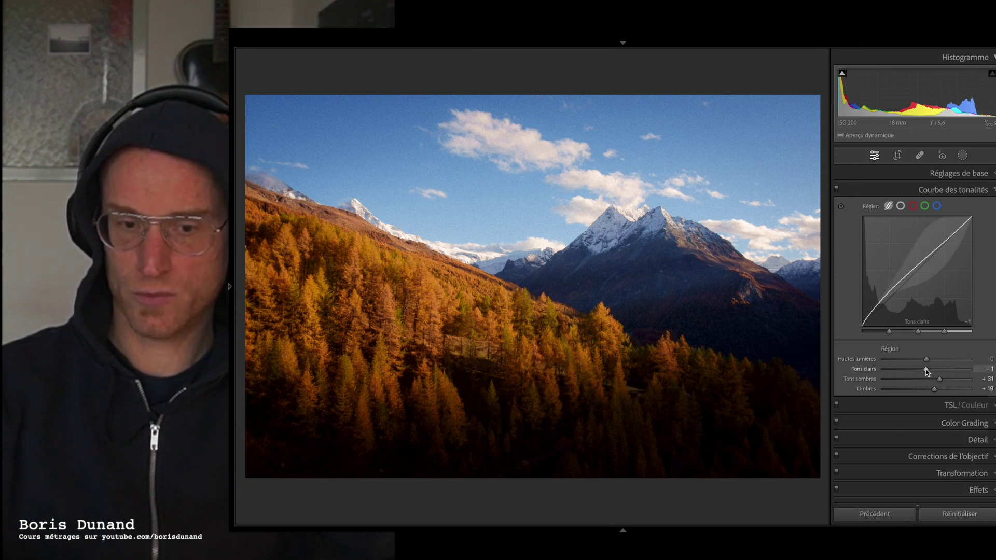
{"action": "double_click", "coordinate": [926, 369]}
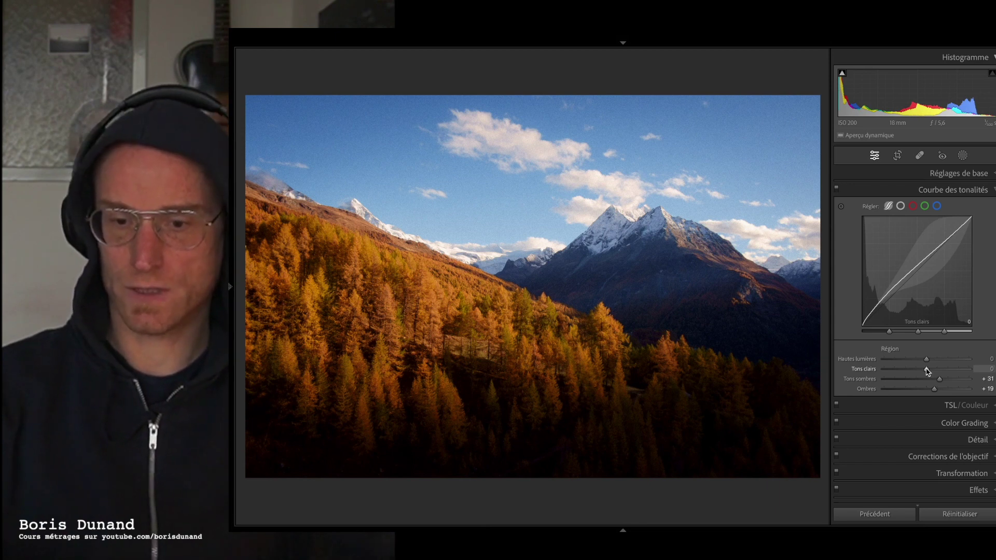
{"action": "left_click_drag", "start_coordinate": [927, 370], "coordinate": [946, 370]}
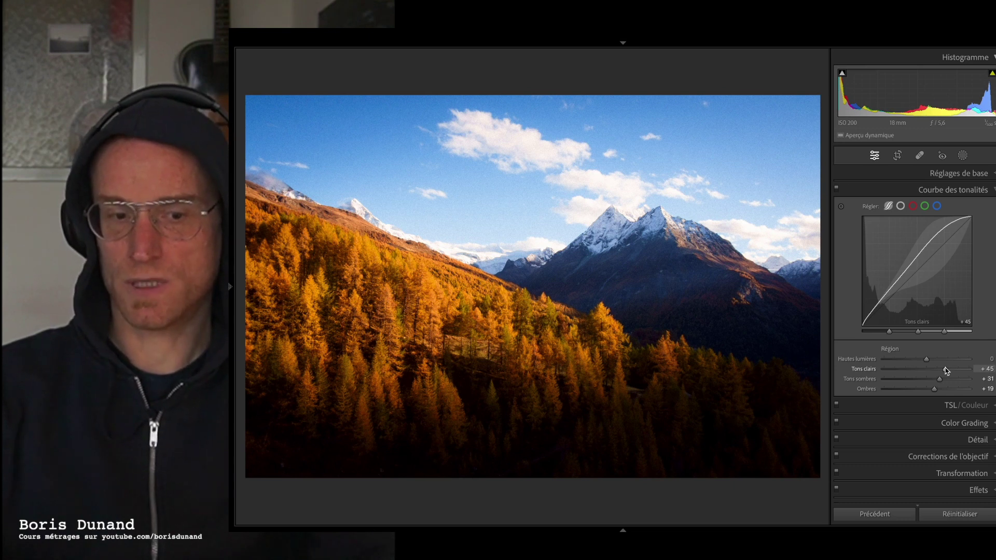
{"action": "left_click_drag", "start_coordinate": [946, 370], "coordinate": [929, 372]}
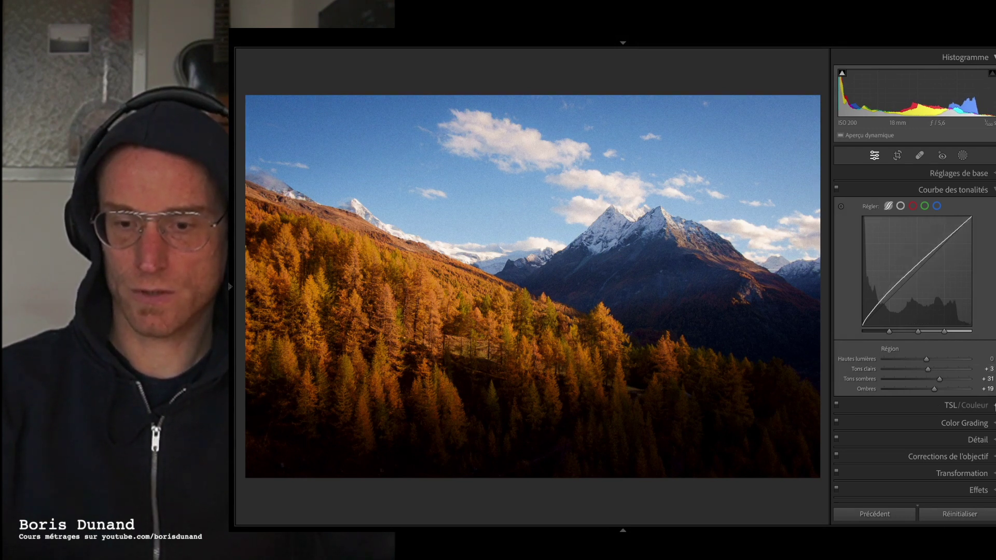
- Review the hue, saturation and luminance settings per colour, and compare the photo with and without the TSL adjustments
{"action": "left_click", "coordinate": [980, 405]}
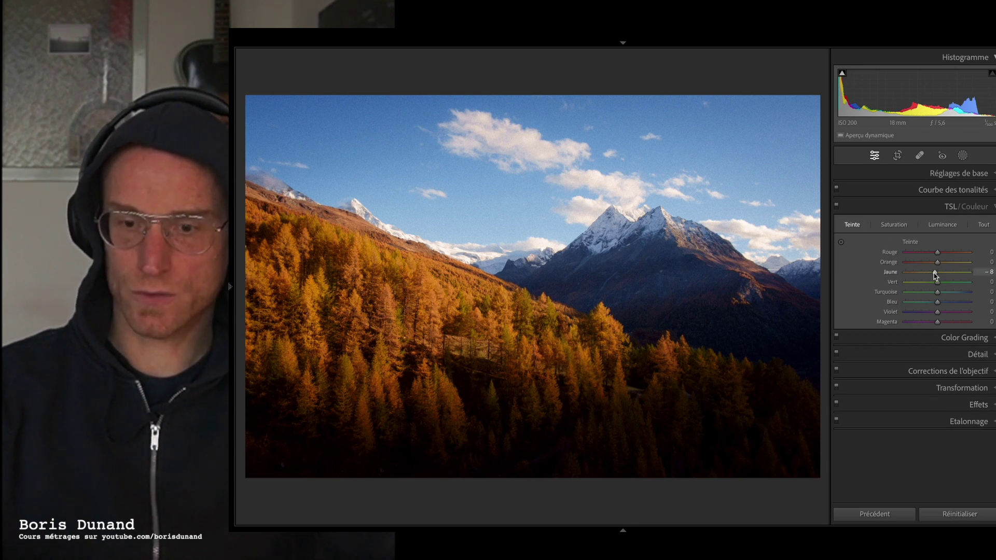
{"action": "left_click", "coordinate": [899, 228]}
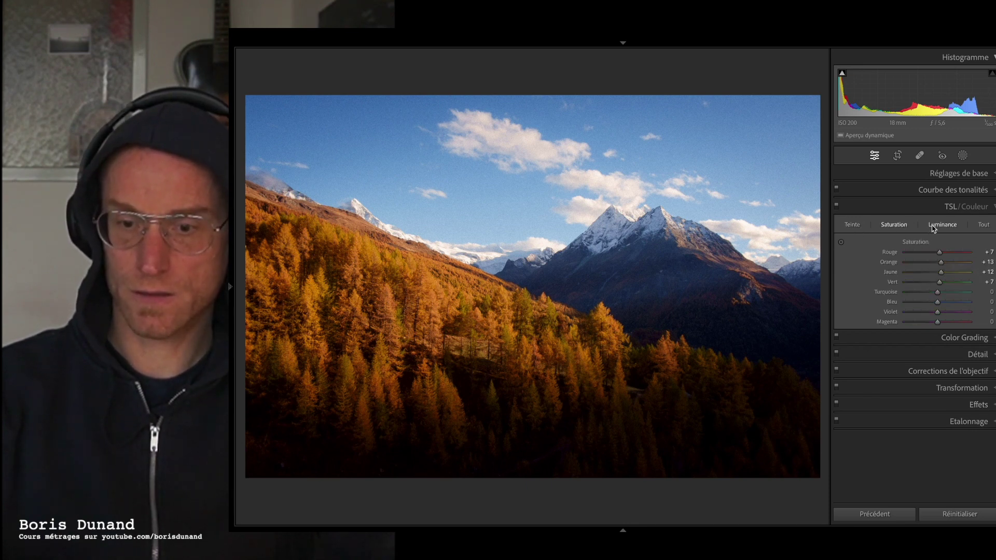
{"action": "left_click", "coordinate": [936, 227]}
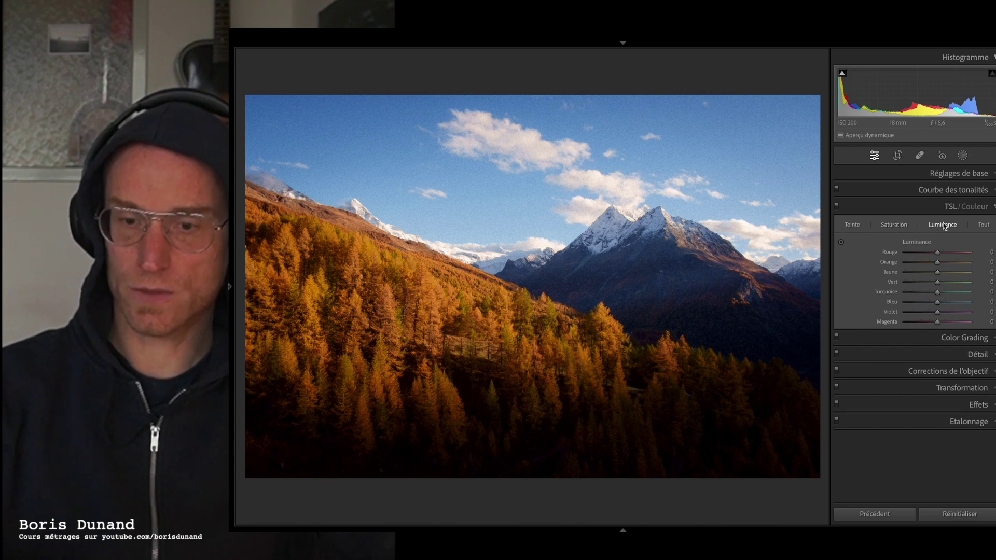
{"action": "left_click", "coordinate": [983, 226]}
{"action": "left_click", "coordinate": [901, 225]}
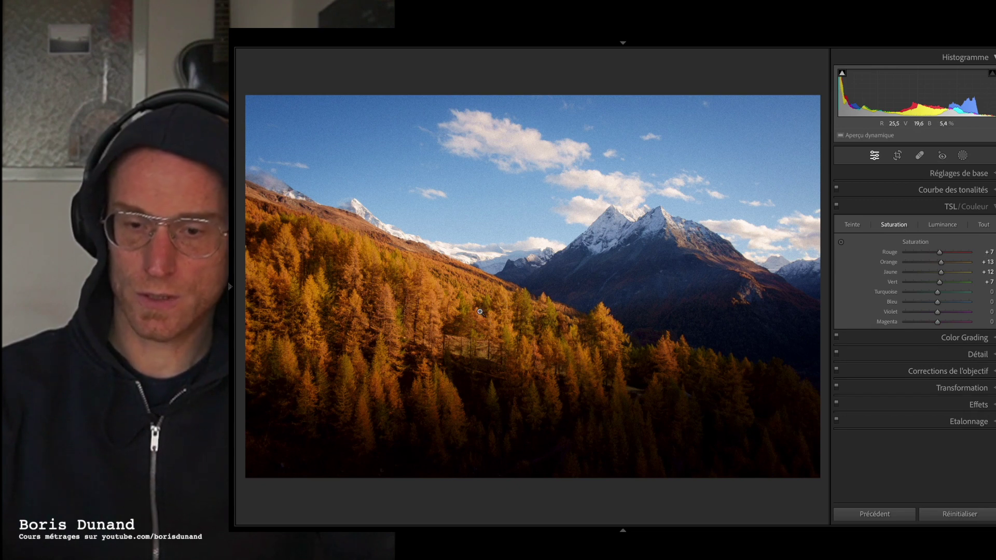
{"action": "left_click", "coordinate": [837, 207]}
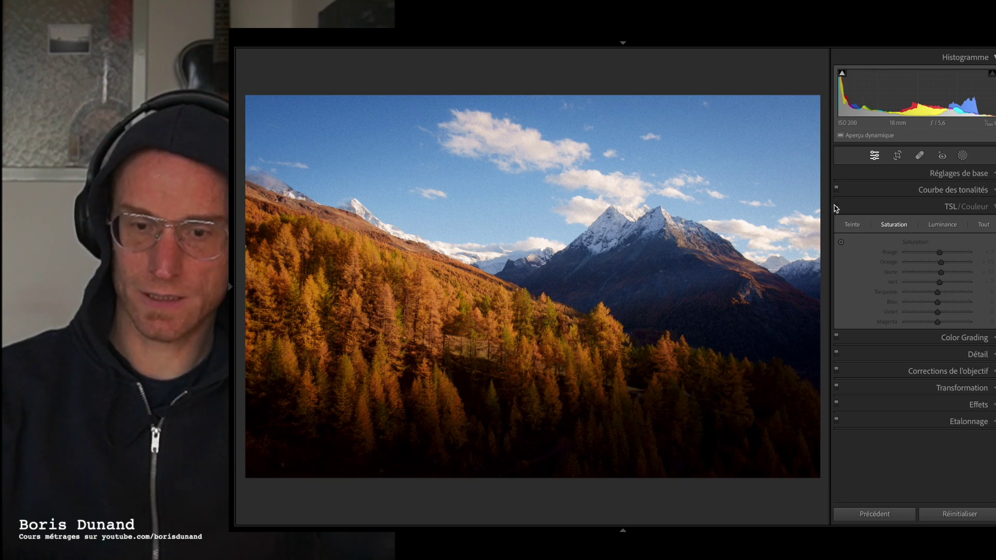
{"action": "left_click", "coordinate": [838, 208]}
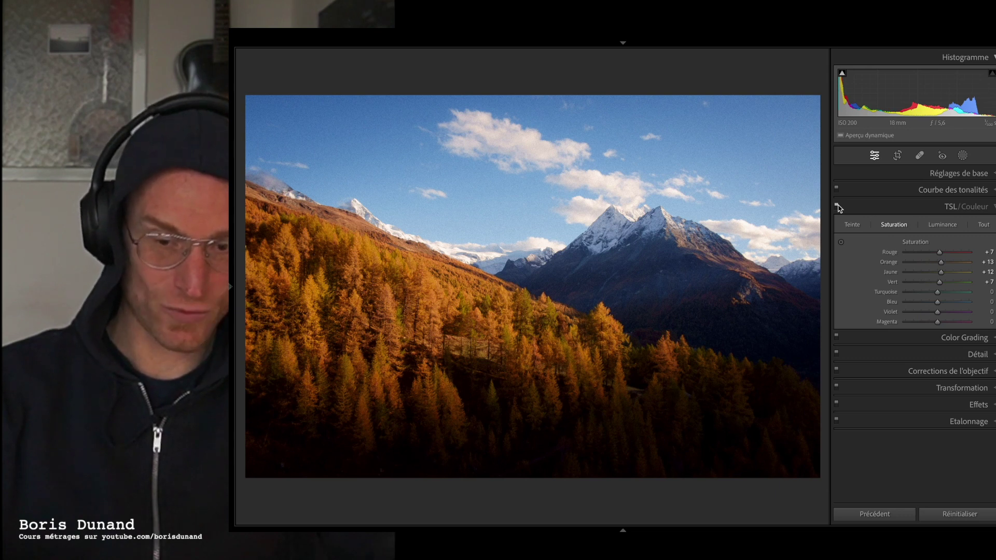
- Try yellow (Jaune) hue shifts of +74 and -100 on the trees, ending slightly below zero
{"action": "left_click", "coordinate": [853, 225]}
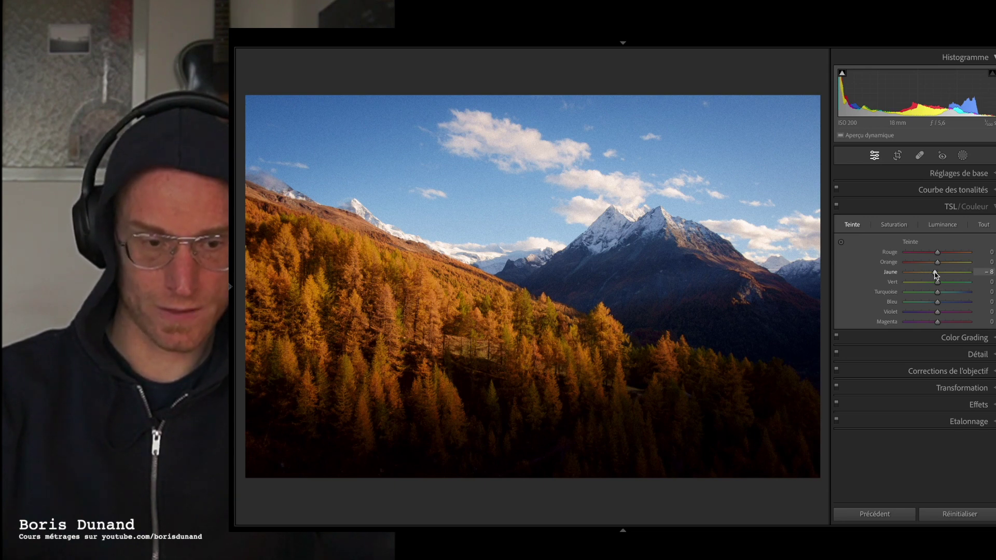
{"action": "mouse_move", "coordinate": [941, 275]}
{"action": "left_mouse_down"}
{"action": "mouse_move", "coordinate": [976, 270]}
{"action": "mouse_move", "coordinate": [880, 271]}
{"action": "mouse_move", "coordinate": [959, 270]}
{"action": "left_mouse_up"}
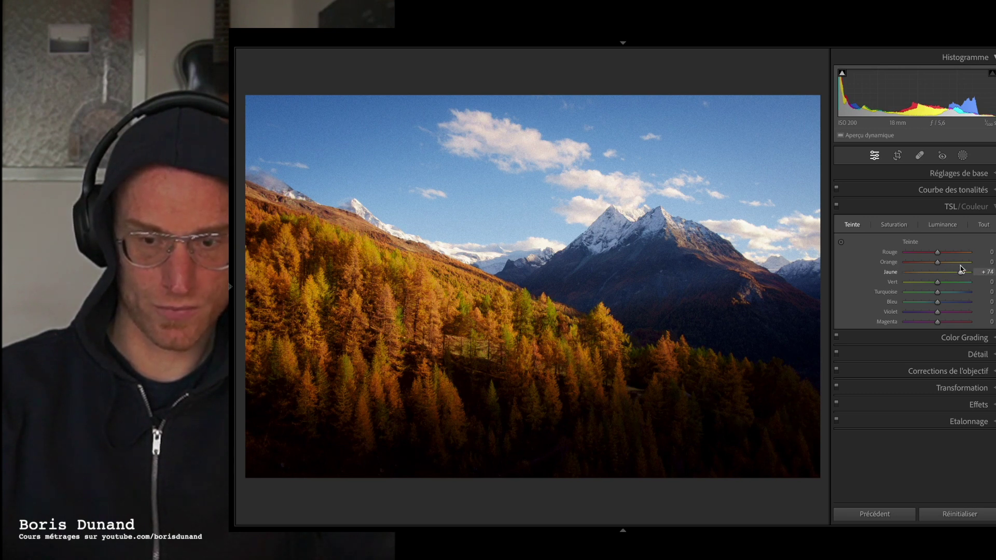
{"action": "left_click_drag", "start_coordinate": [942, 273], "coordinate": [881, 275]}
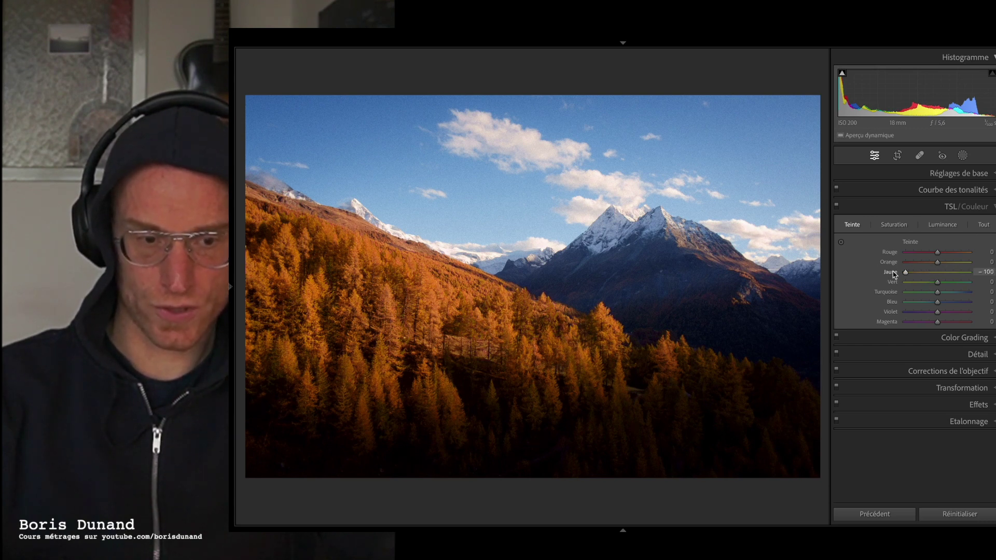
{"action": "left_click_drag", "start_coordinate": [924, 272], "coordinate": [936, 272]}
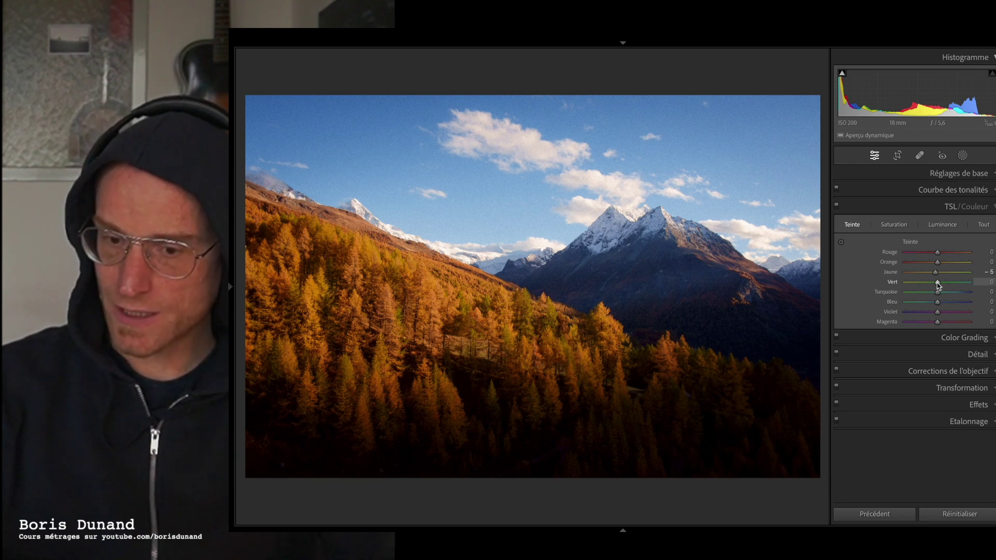
- Try strong hue shifts on green (-79), turquoise (-76) and blue (+73), and reset these colours to 0
{"action": "left_click_drag", "start_coordinate": [938, 283], "coordinate": [918, 282]}
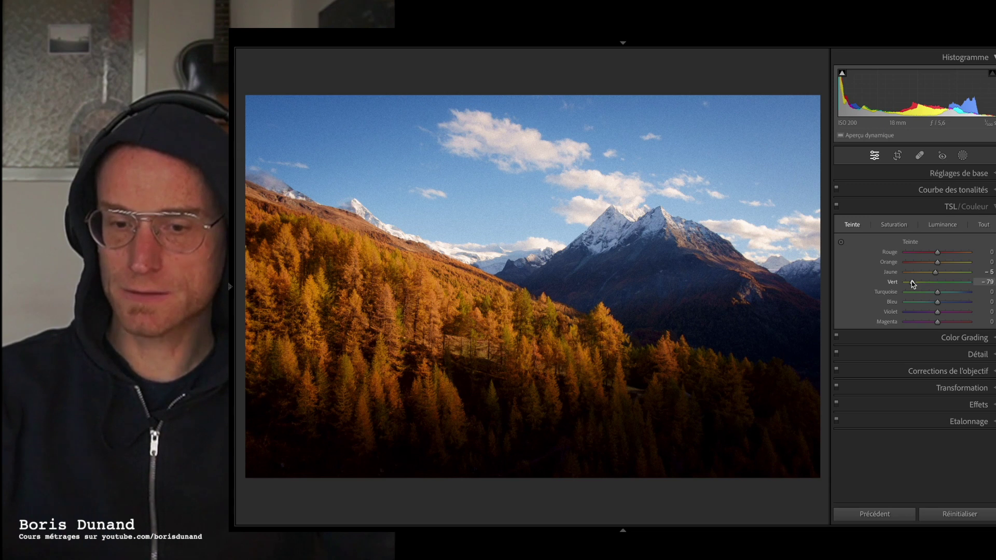
{"action": "left_click_drag", "start_coordinate": [913, 284], "coordinate": [944, 302]}
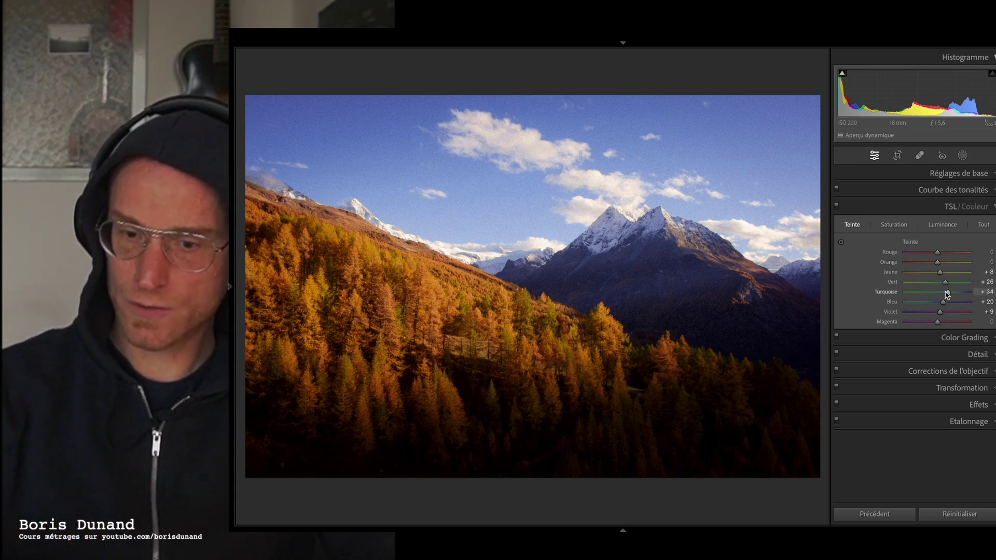
{"action": "left_click_drag", "start_coordinate": [920, 295], "coordinate": [962, 307]}
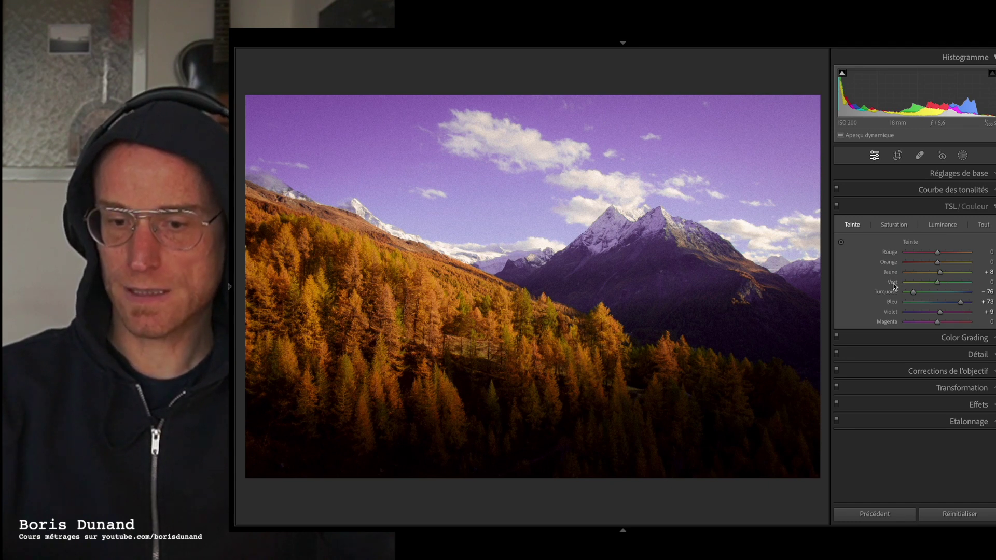
{"action": "double_click", "coordinate": [886, 292]}
{"action": "double_click", "coordinate": [891, 302]}
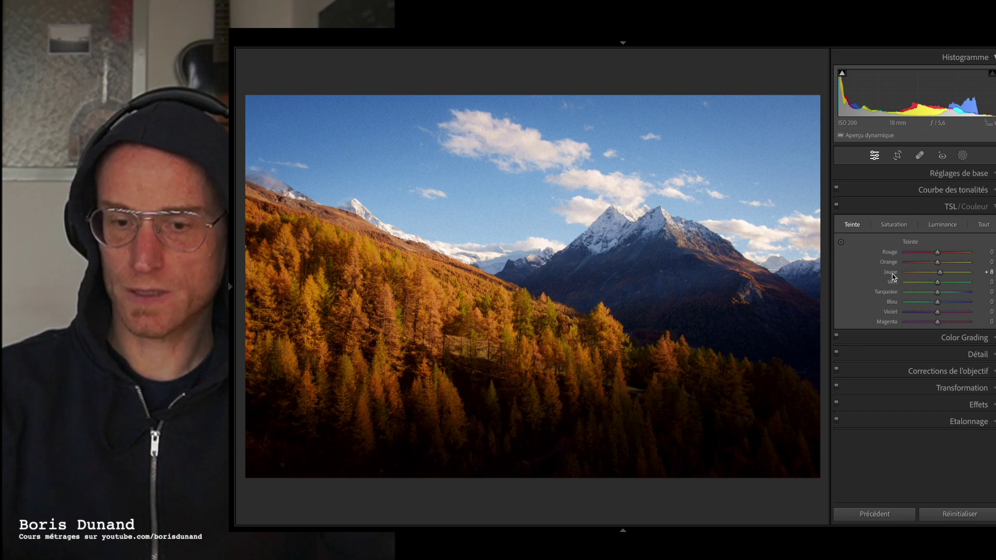
- Set the yellow (Jaune) hue to -11 and open the colour grading settings
{"action": "left_click_drag", "start_coordinate": [936, 273], "coordinate": [935, 272]}
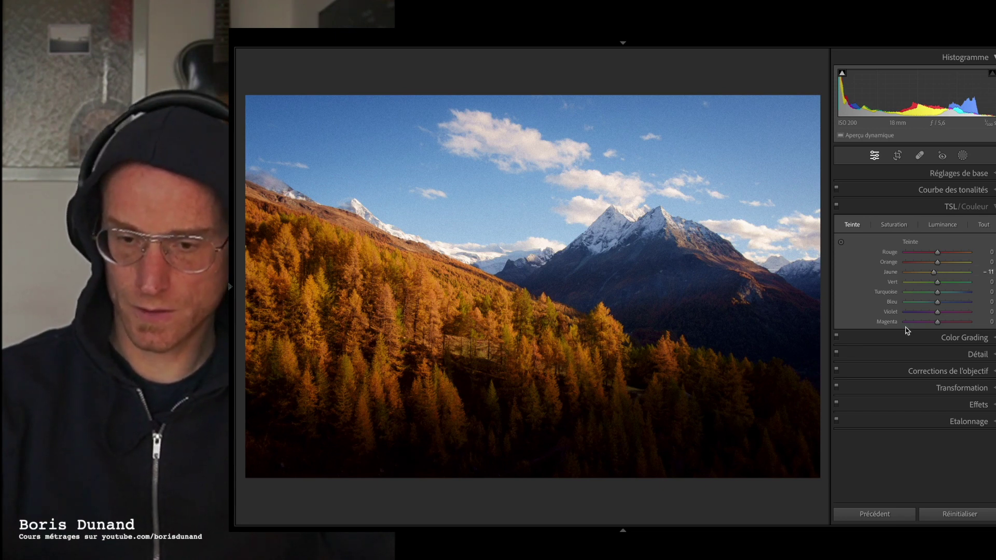
{"action": "left_click", "coordinate": [965, 338]}
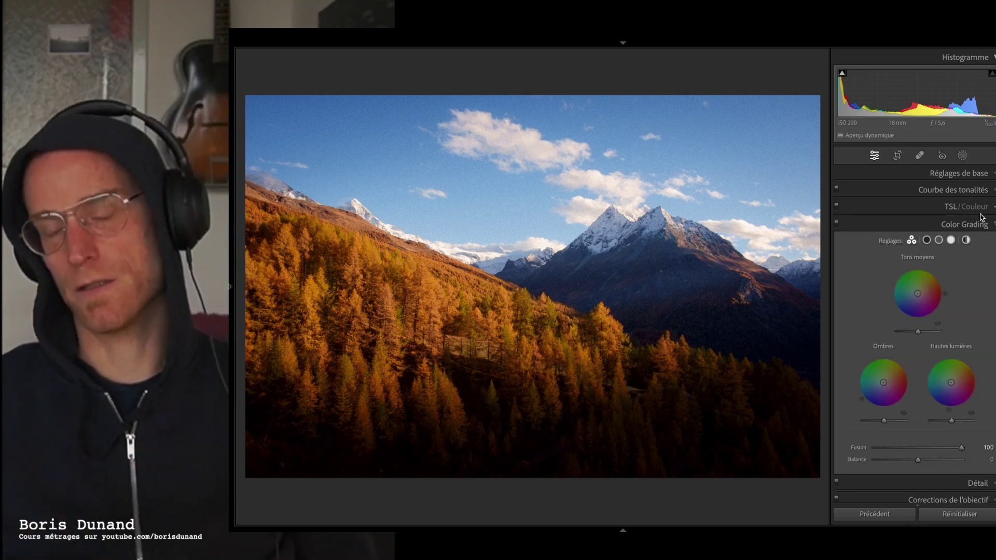
- Switch to Chrome to check the French translation of "color grading", and return to Lightroom
{"action": "key", "text": "super+Tab"}
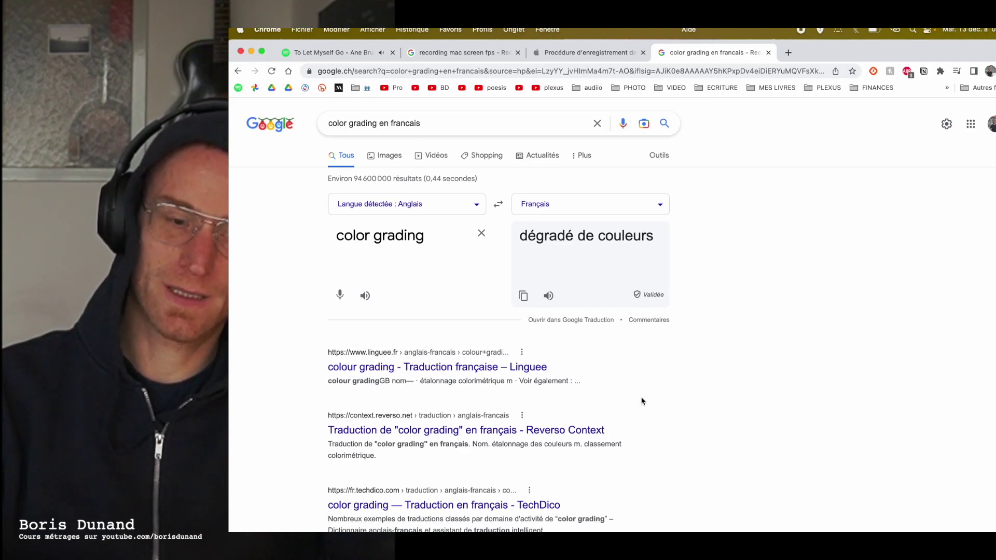
{"action": "key", "text": "super+Tab"}
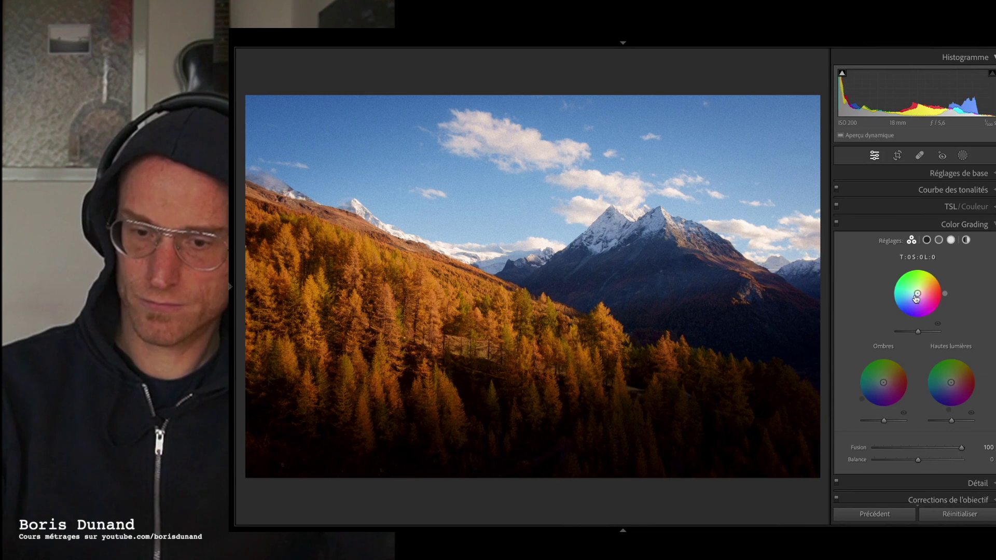
- Try a yellow midtone tint at hue 54 and saturation 21, reset it, and give the highlights a slight yellow-orange tint
{"action": "left_click_drag", "start_coordinate": [918, 293], "coordinate": [919, 290]}
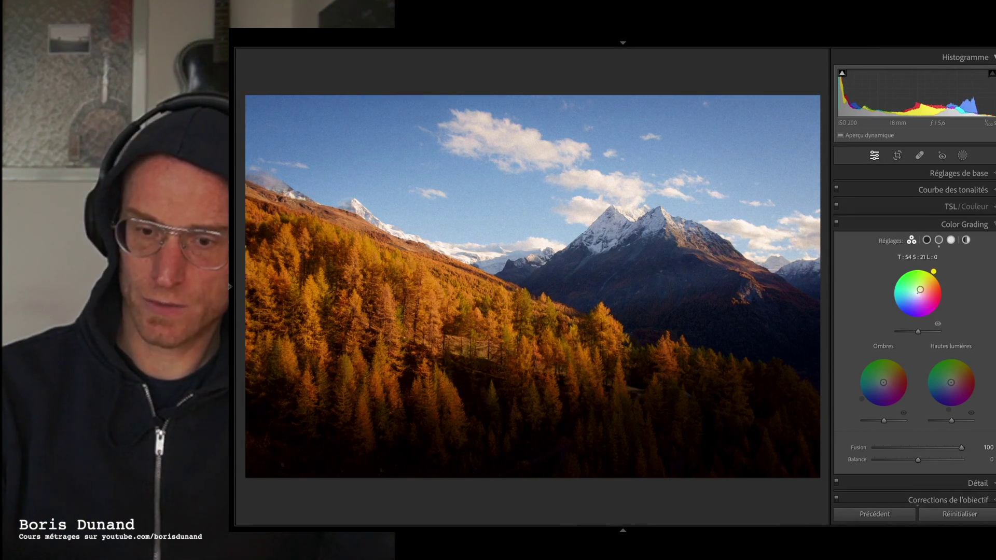
{"action": "double_click", "coordinate": [920, 290]}
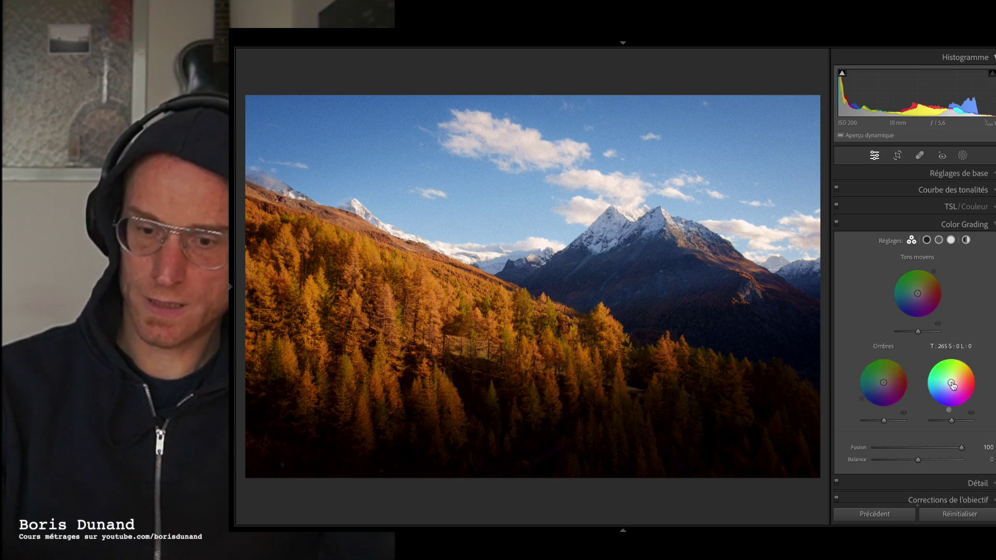
{"action": "left_click_drag", "start_coordinate": [951, 382], "coordinate": [954, 380]}
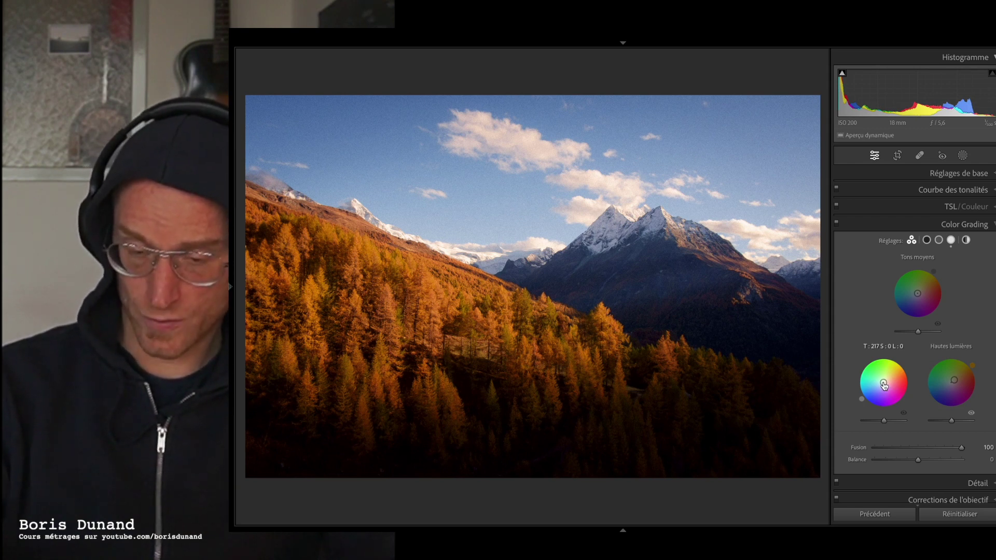
- Try a slight blue tint in the shadows at about hue 229 and saturation 11, and reset its saturation to 0
{"action": "left_click_drag", "start_coordinate": [884, 383], "coordinate": [884, 383]}
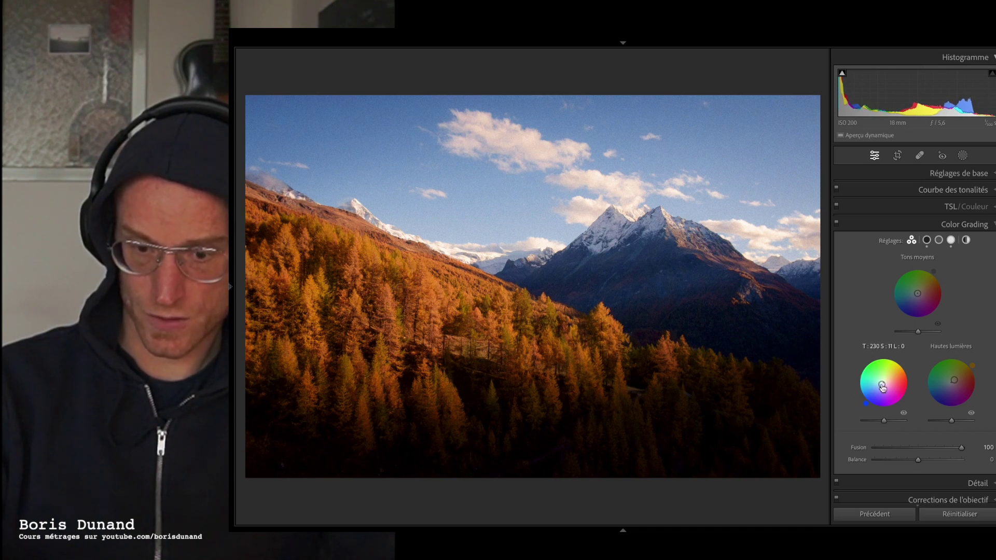
{"action": "mouse_move", "coordinate": [866, 403]}
{"action": "left_mouse_down"}
{"action": "mouse_move", "coordinate": [886, 410]}
{"action": "mouse_move", "coordinate": [906, 398]}
{"action": "mouse_move", "coordinate": [876, 408]}
{"action": "mouse_move", "coordinate": [859, 387]}
{"action": "mouse_move", "coordinate": [866, 363]}
{"action": "mouse_move", "coordinate": [885, 356]}
{"action": "mouse_move", "coordinate": [909, 391]}
{"action": "mouse_move", "coordinate": [899, 404]}
{"action": "left_mouse_up"}
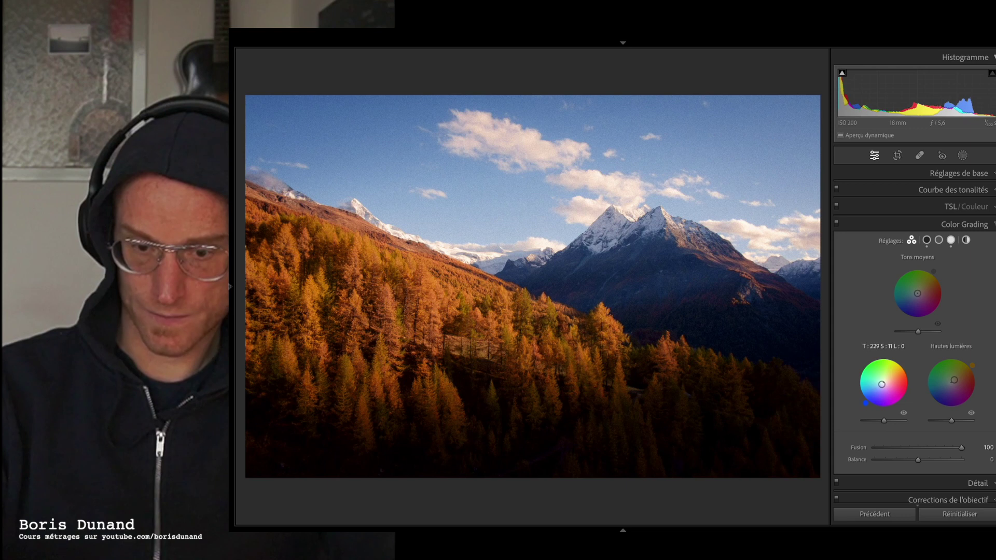
{"action": "double_click", "coordinate": [882, 386]}
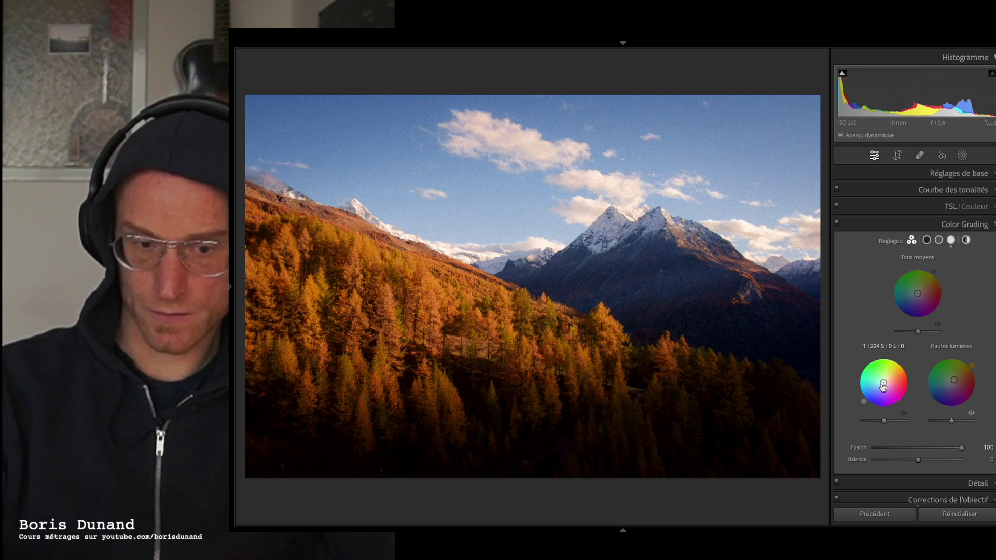
- Set the colour grading blending (Fusion) to 50 and open the detail settings
{"action": "left_click_drag", "start_coordinate": [961, 447], "coordinate": [934, 449]}
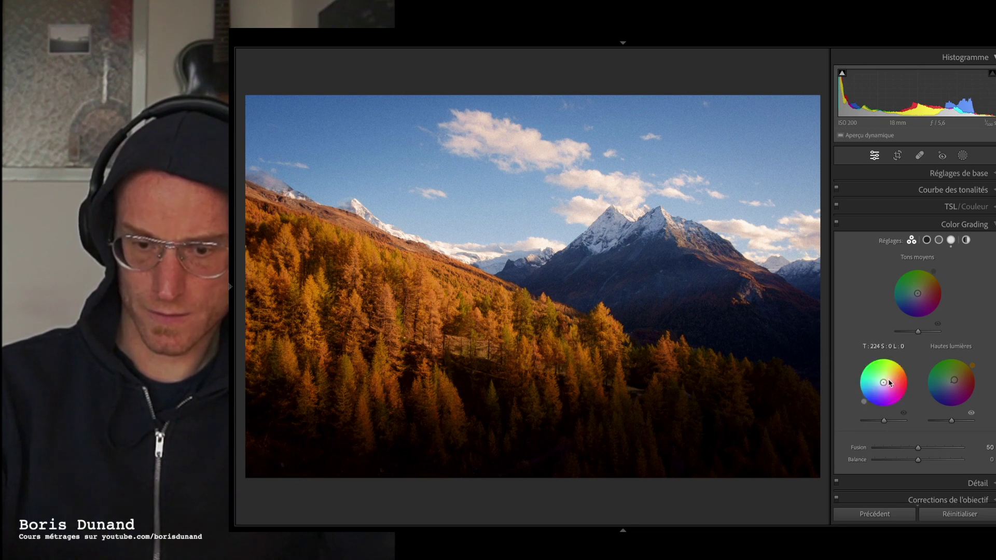
{"action": "scroll", "coordinate": [902, 416], "scroll_direction": "down", "scroll_amount": 3}
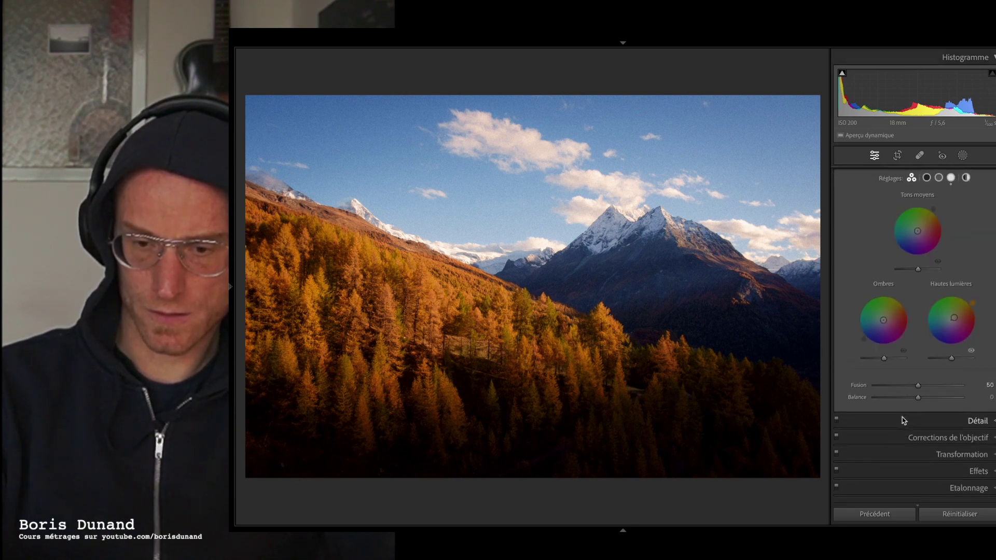
{"action": "left_click", "coordinate": [975, 418]}
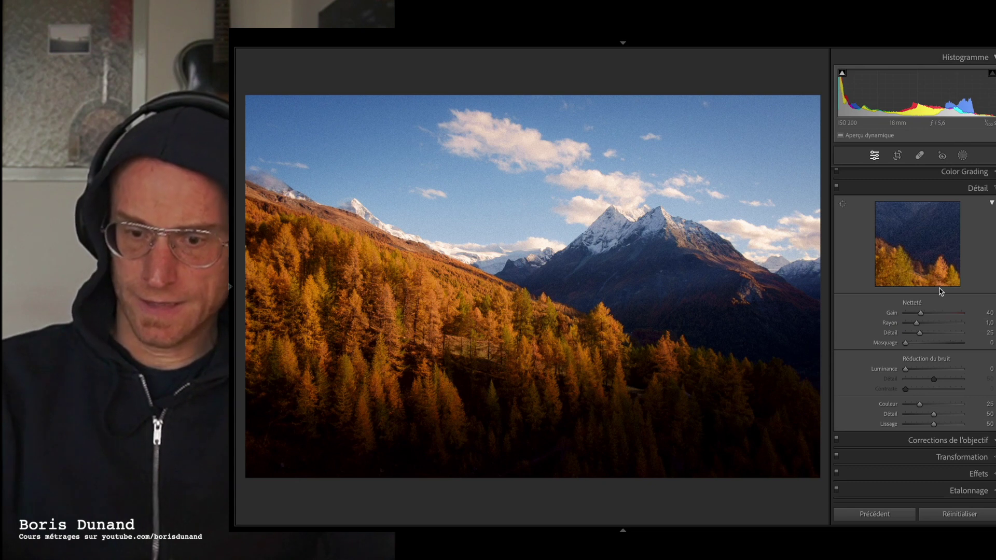
- Inspect the sky and the snowy peak in the detail preview, trying a sharpening Détail value of 100
{"action": "left_click_drag", "start_coordinate": [924, 257], "coordinate": [885, 332]}
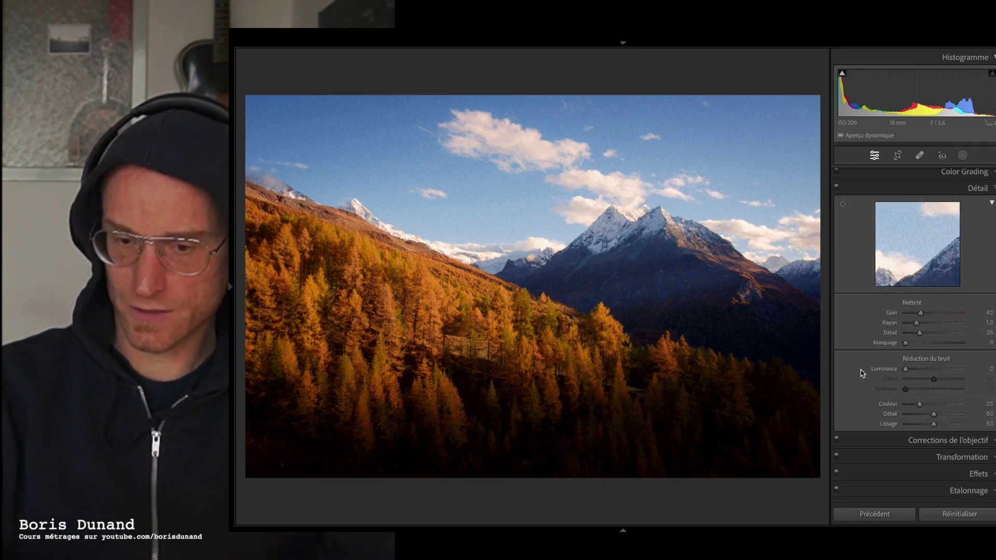
{"action": "left_click_drag", "start_coordinate": [931, 259], "coordinate": [838, 298]}
{"action": "mouse_move", "coordinate": [928, 244]}
{"action": "left_mouse_down"}
{"action": "mouse_move", "coordinate": [929, 259]}
{"action": "mouse_move", "coordinate": [930, 237]}
{"action": "left_mouse_up"}
{"action": "left_click_drag", "start_coordinate": [905, 279], "coordinate": [926, 249]}
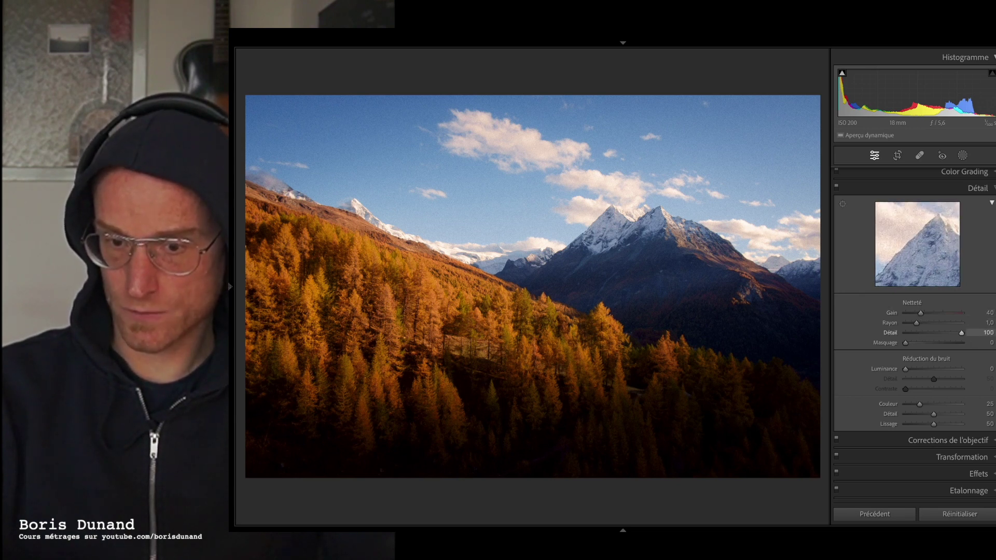
{"action": "mouse_move", "coordinate": [931, 258]}
{"action": "left_mouse_down"}
{"action": "mouse_move", "coordinate": [917, 317]}
{"action": "mouse_move", "coordinate": [917, 268]}
{"action": "left_mouse_up"}
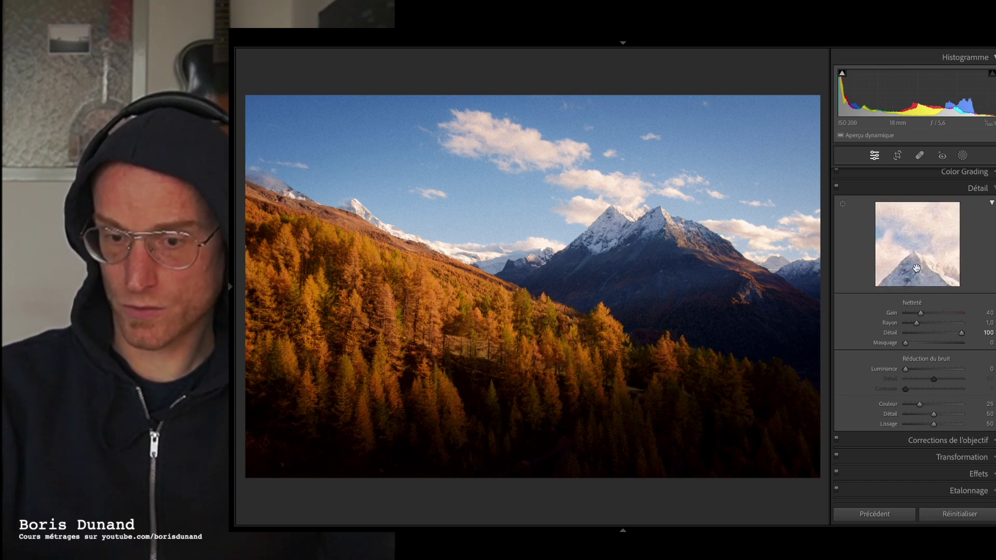
- Compare sharpening Détail values such as 66 and 100 on the enlarged peaks, ending at 58 with Gain at 40
{"action": "left_click", "coordinate": [698, 254]}
{"action": "left_click_drag", "start_coordinate": [521, 167], "coordinate": [510, 280]}
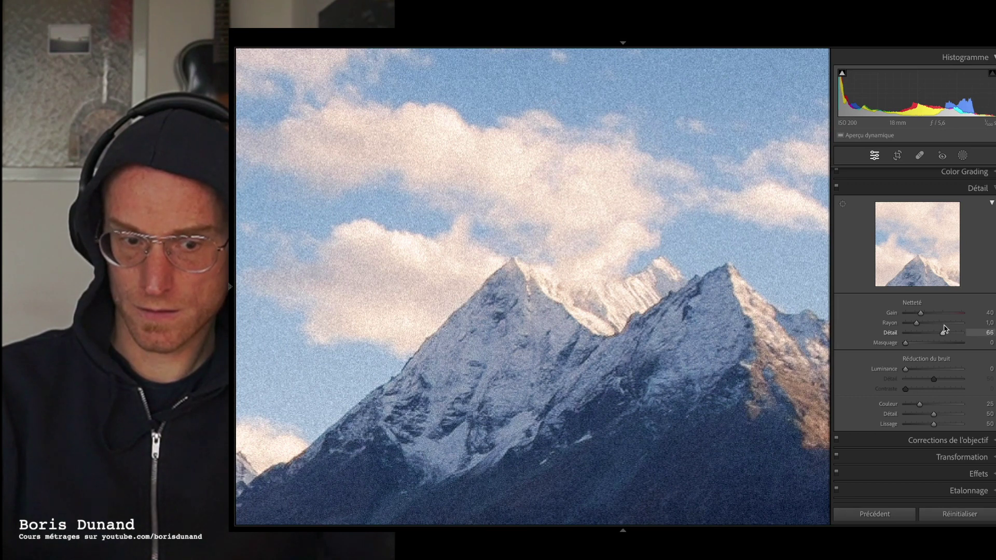
{"action": "left_click_drag", "start_coordinate": [949, 332], "coordinate": [949, 333]}
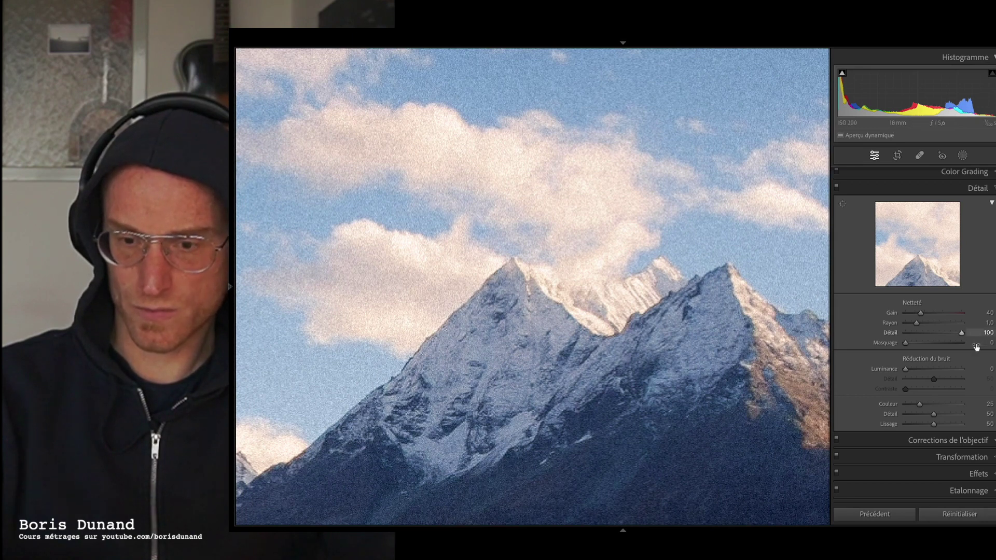
{"action": "left_click_drag", "start_coordinate": [962, 333], "coordinate": [941, 334]}
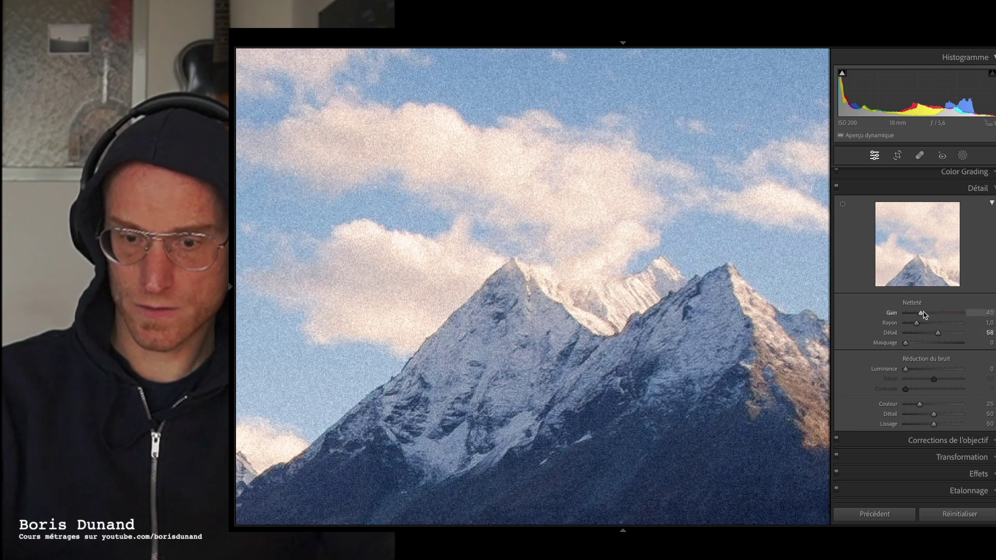
{"action": "mouse_move", "coordinate": [921, 313]}
{"action": "left_mouse_down"}
{"action": "mouse_move", "coordinate": [966, 312]}
{"action": "mouse_move", "coordinate": [924, 319]}
{"action": "left_mouse_up"}
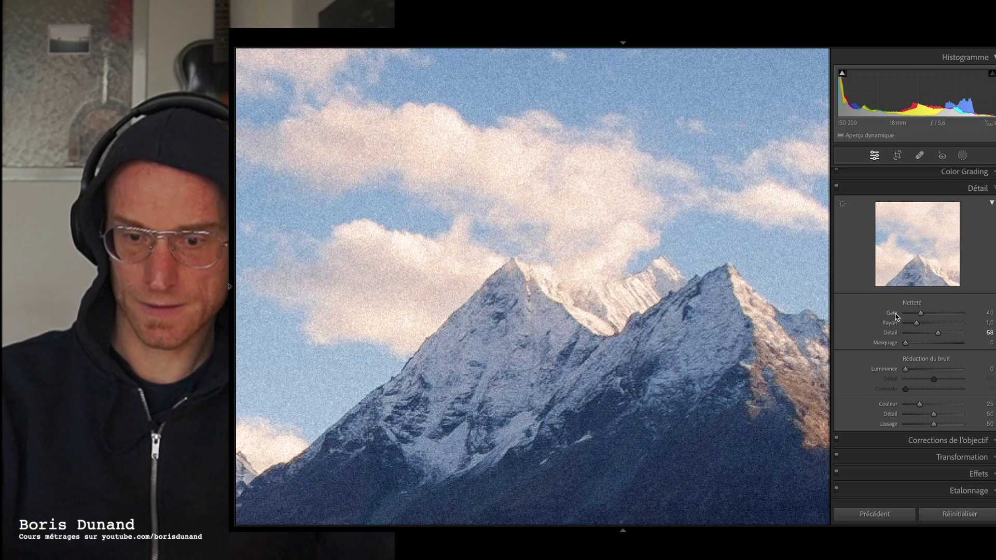
- Try sharpening radius (Rayon) values of 3.0, 0.5 and 2.1 on the peaks, and reset it to 1.0
{"action": "left_click_drag", "start_coordinate": [923, 314], "coordinate": [969, 325]}
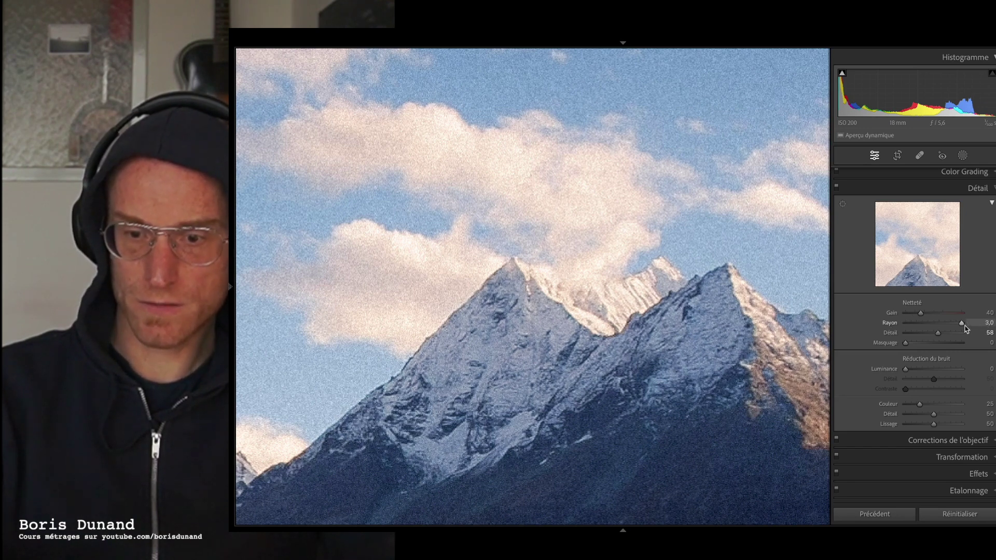
{"action": "left_click_drag", "start_coordinate": [962, 325], "coordinate": [892, 332]}
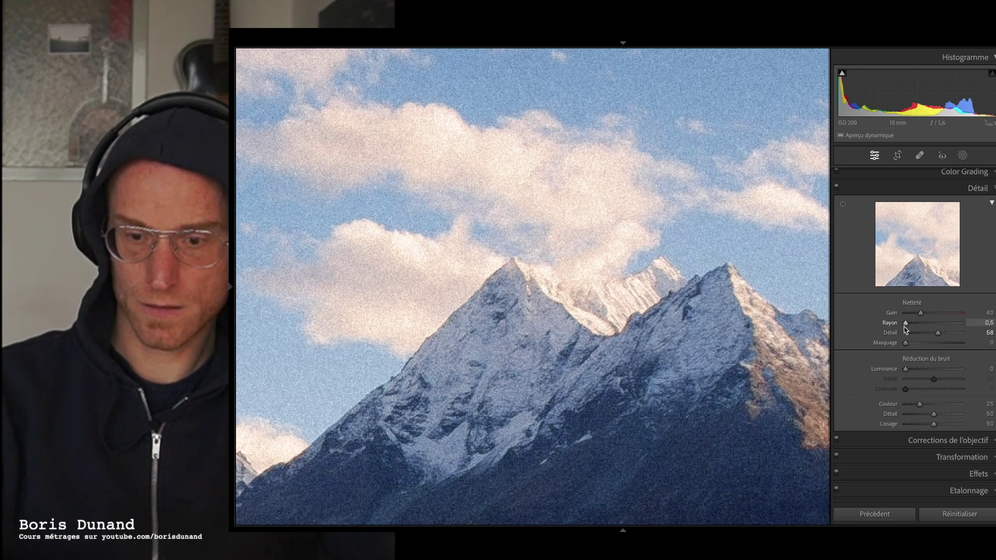
{"action": "left_click_drag", "start_coordinate": [906, 324], "coordinate": [917, 324]}
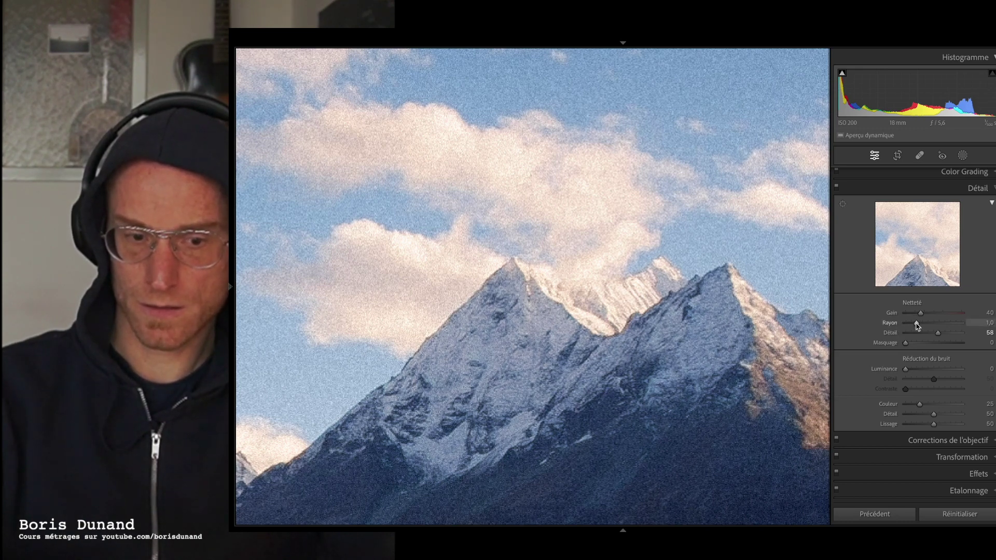
{"action": "left_click_drag", "start_coordinate": [927, 328], "coordinate": [934, 329]}
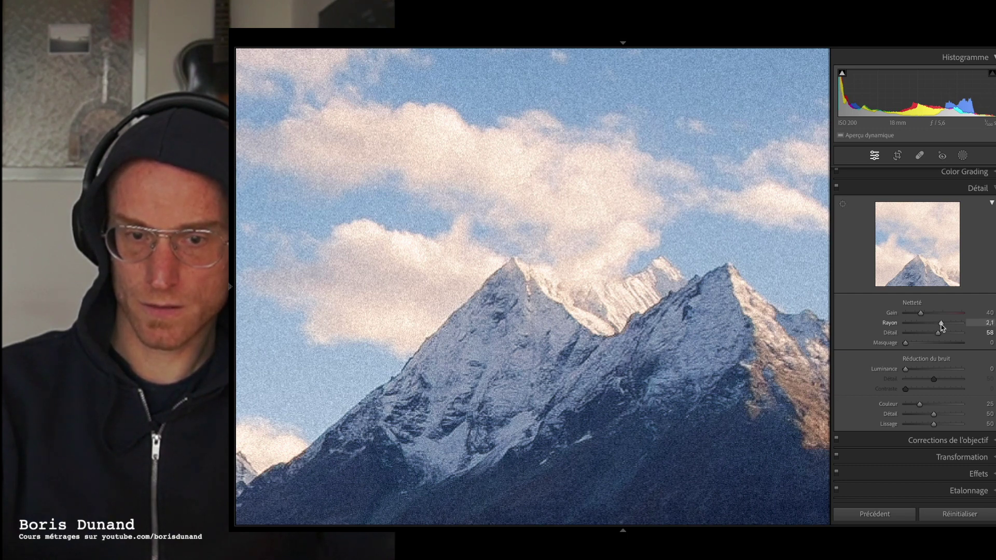
{"action": "double_click", "coordinate": [889, 324]}
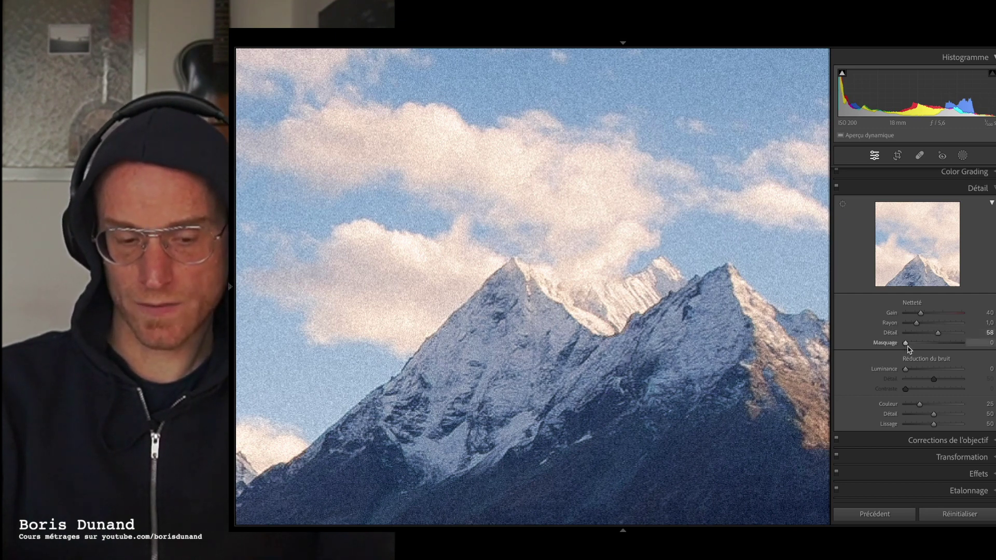
- Set the sharpening masking (Masquage) to 23 and show the whole photo again
{"action": "key", "text": "alt"}
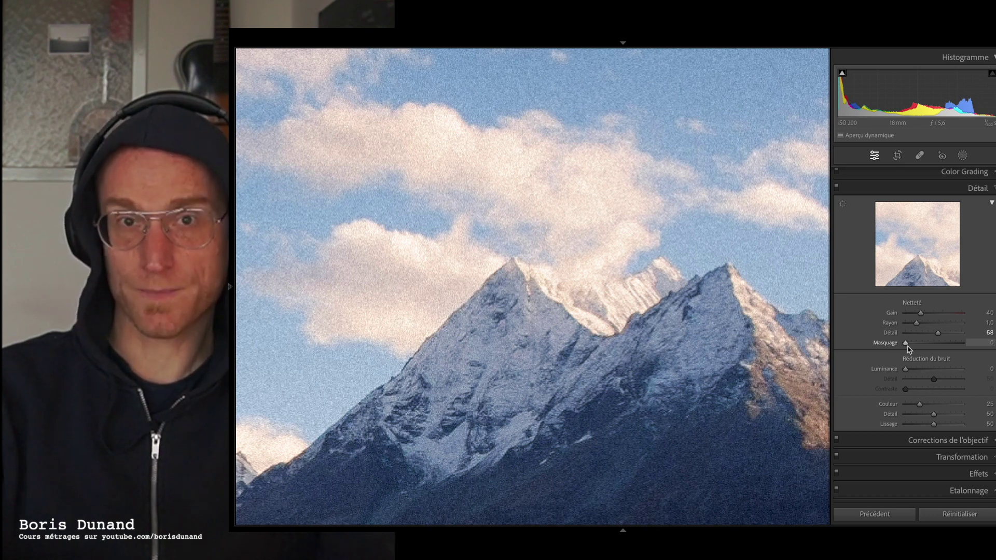
{"action": "left_click_drag", "start_coordinate": [907, 344], "coordinate": [919, 345]}
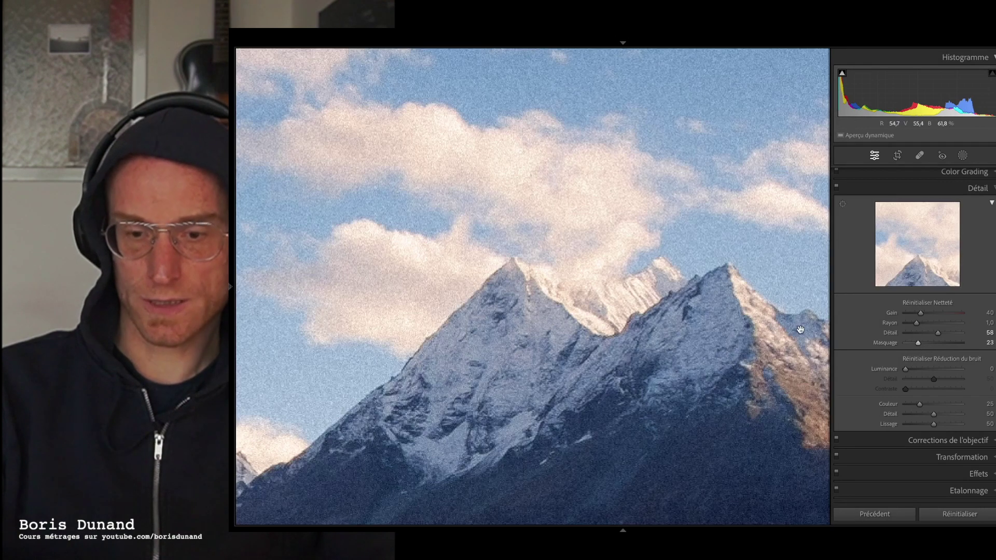
{"action": "left_click", "coordinate": [707, 312]}
{"action": "left_click", "coordinate": [918, 344], "text": "alt"}
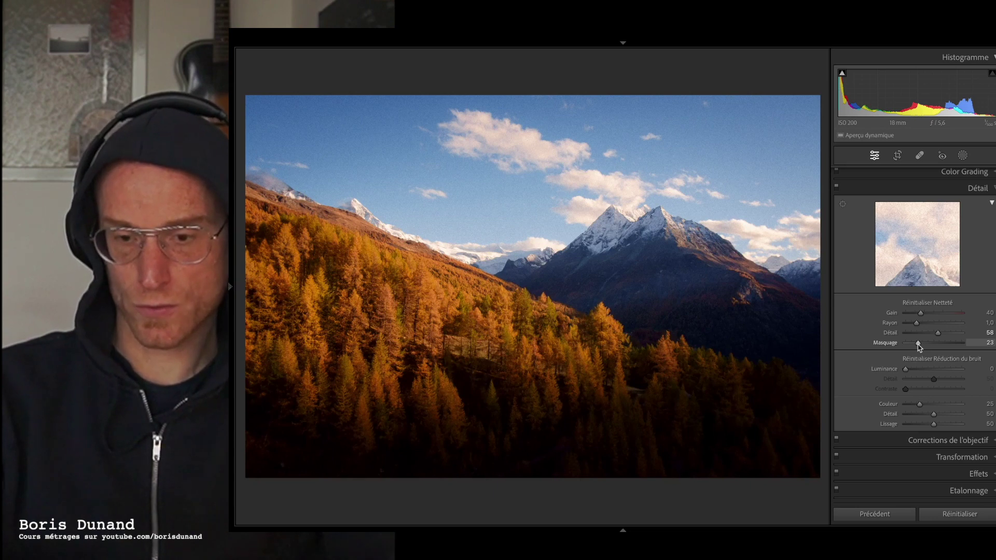
- Preview the sharpening mask at 70 and 100, and reset Masquage to 0 and the sharpening Détail to 25
{"action": "left_click_drag", "start_coordinate": [918, 345], "coordinate": [946, 346]}
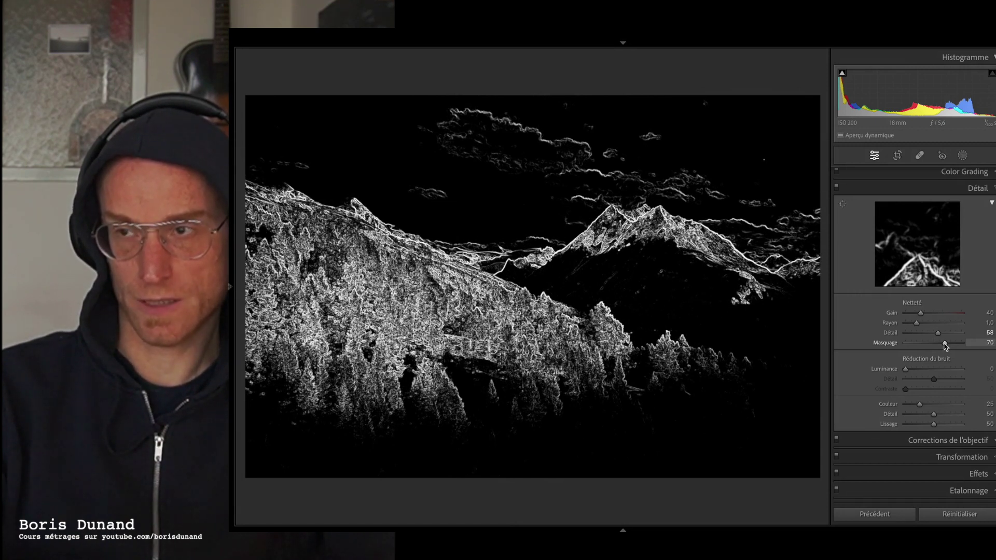
{"action": "left_click_drag", "start_coordinate": [945, 346], "coordinate": [980, 345]}
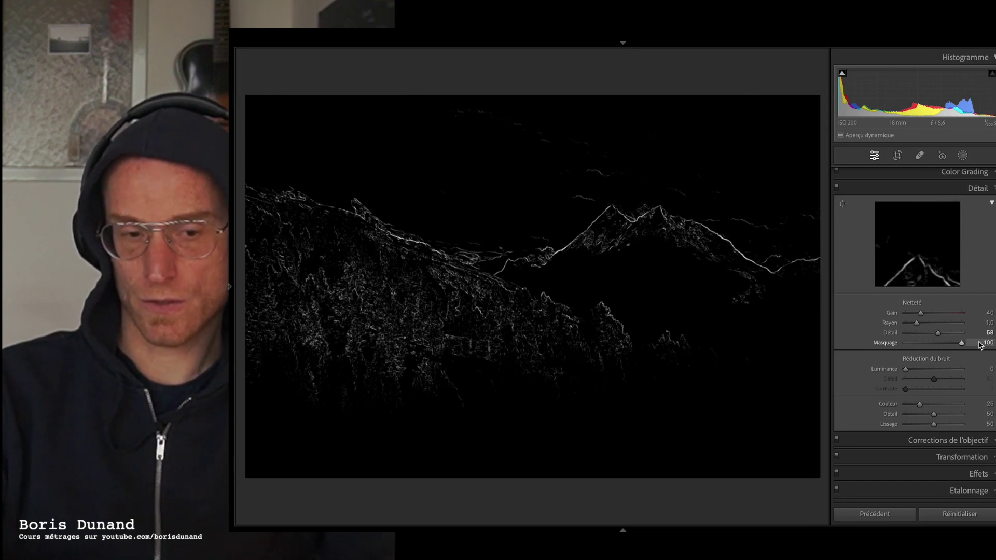
{"action": "mouse_move", "coordinate": [980, 346]}
{"action": "left_mouse_down"}
{"action": "mouse_move", "coordinate": [906, 344]}
{"action": "mouse_move", "coordinate": [993, 345]}
{"action": "left_mouse_up"}
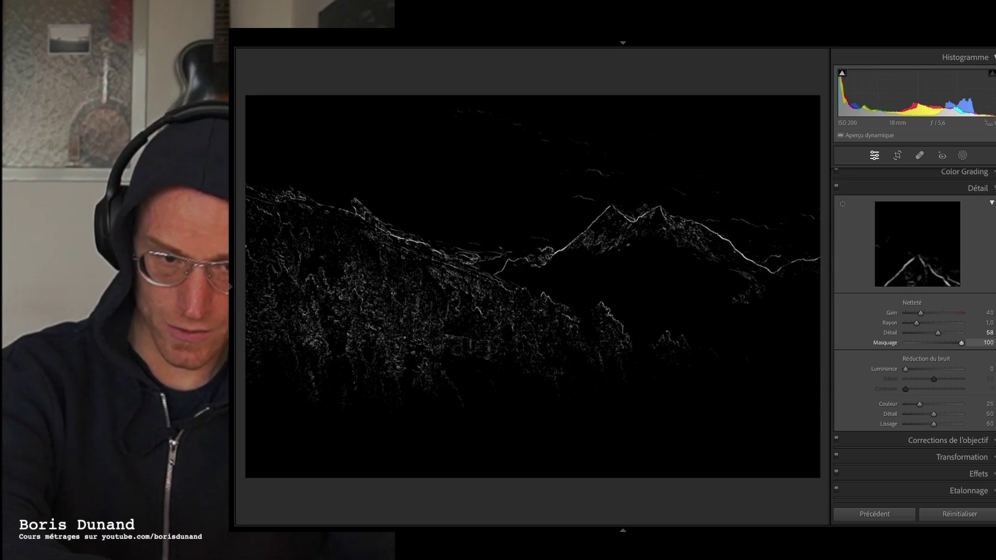
{"action": "left_click_drag", "start_coordinate": [962, 343], "coordinate": [961, 343]}
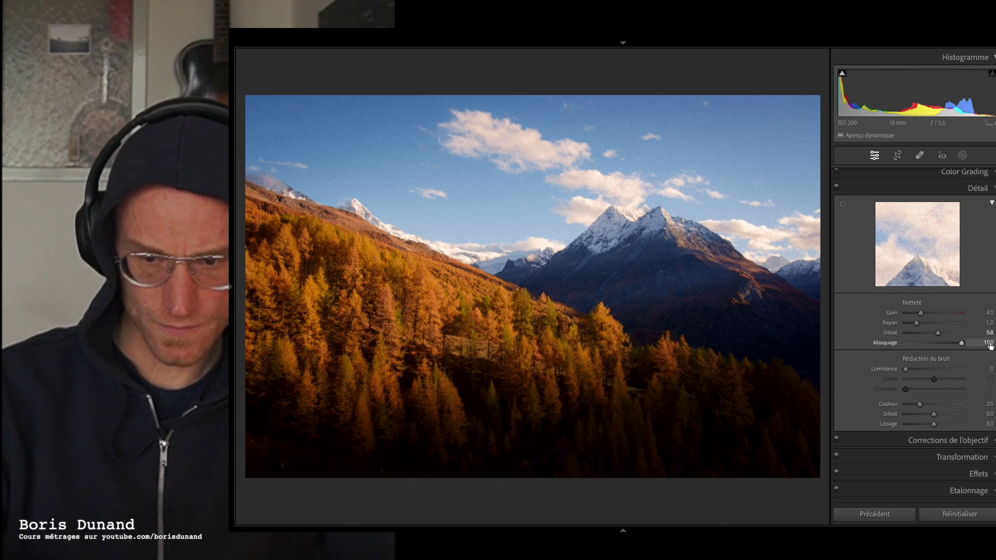
{"action": "mouse_move", "coordinate": [962, 343]}
{"action": "left_mouse_down"}
{"action": "mouse_move", "coordinate": [826, 350]}
{"action": "mouse_move", "coordinate": [968, 342]}
{"action": "left_mouse_up"}
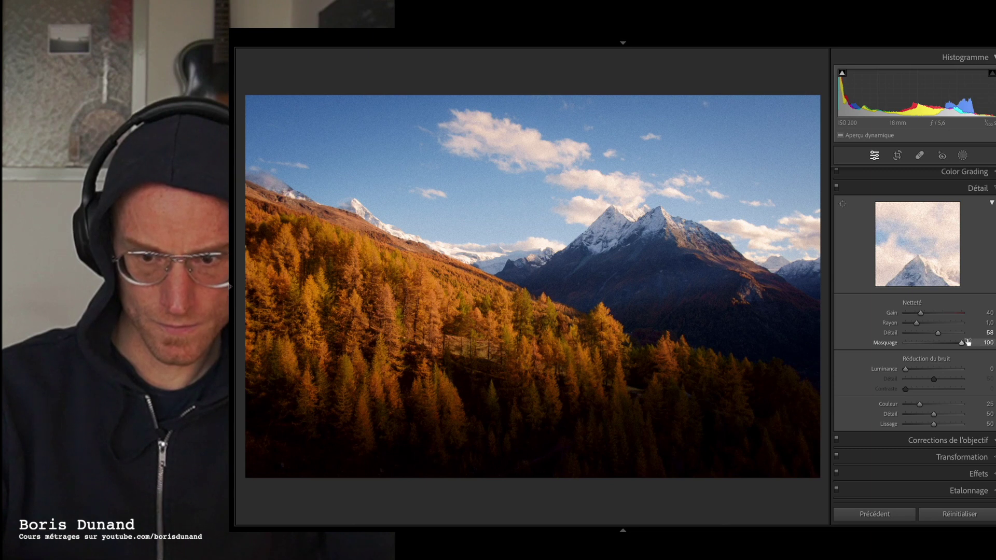
{"action": "double_click", "coordinate": [895, 344]}
{"action": "double_click", "coordinate": [890, 335]}
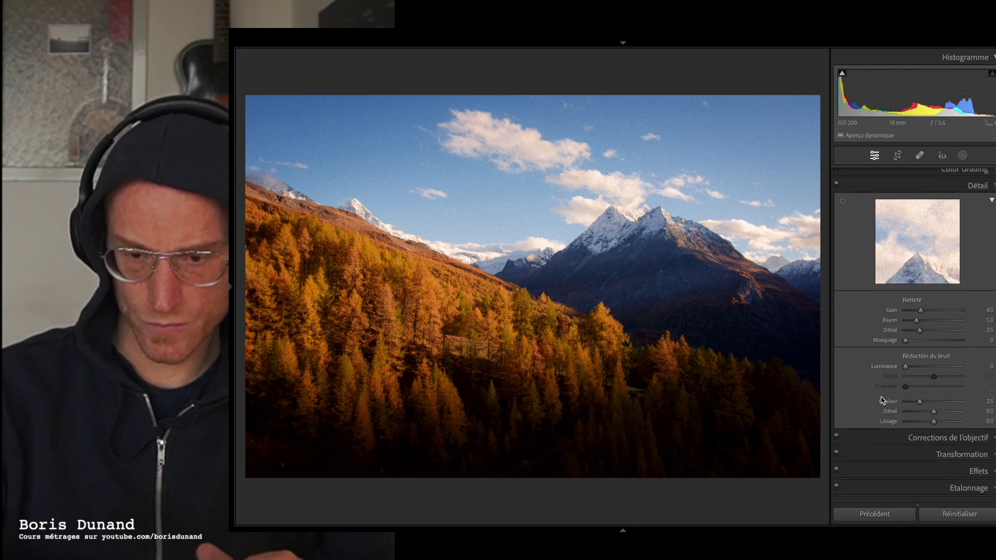
- Review the lens correction and transformation settings, and open the effects settings
{"action": "left_click", "coordinate": [948, 440]}
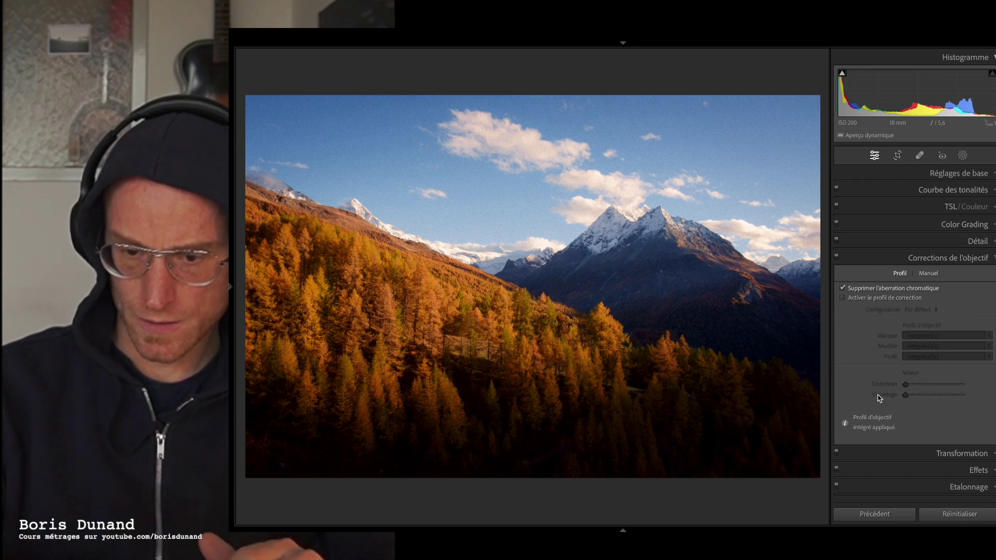
{"action": "left_click", "coordinate": [975, 453]}
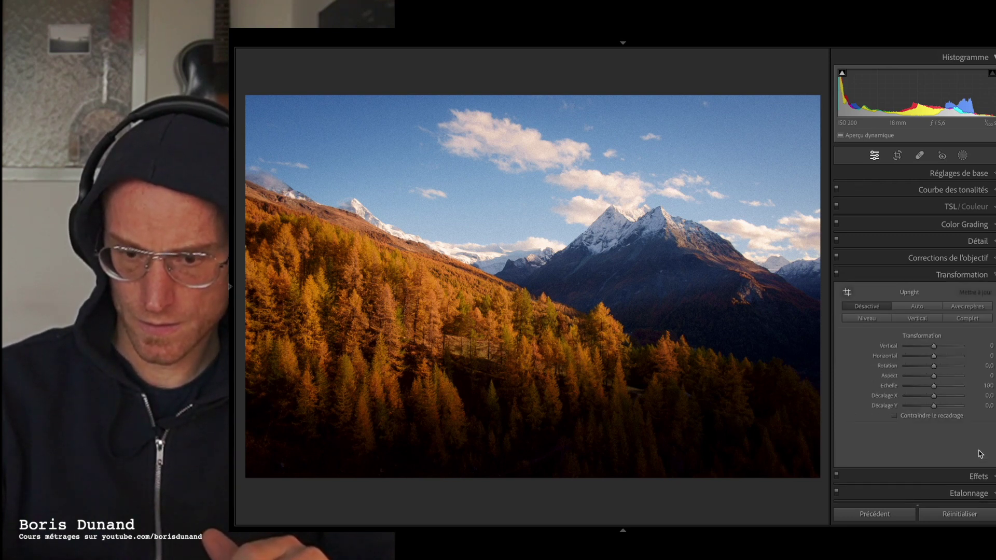
{"action": "left_click", "coordinate": [981, 474]}
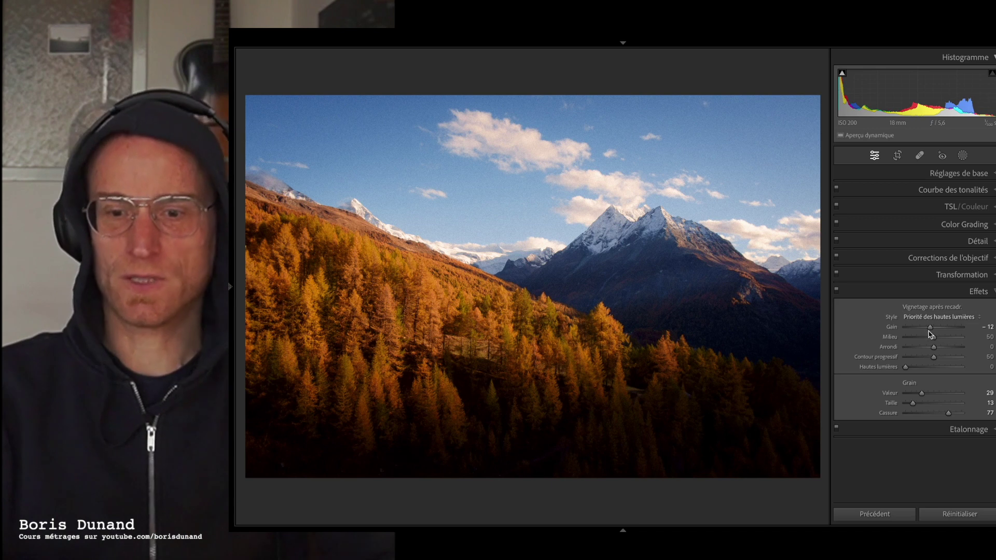
- Try post-crop vignetting Gain values of −11, −20 and −69, resetting between attempts to compare their effect
{"action": "left_click_drag", "start_coordinate": [931, 328], "coordinate": [932, 329]}
{"action": "double_click", "coordinate": [897, 329]}
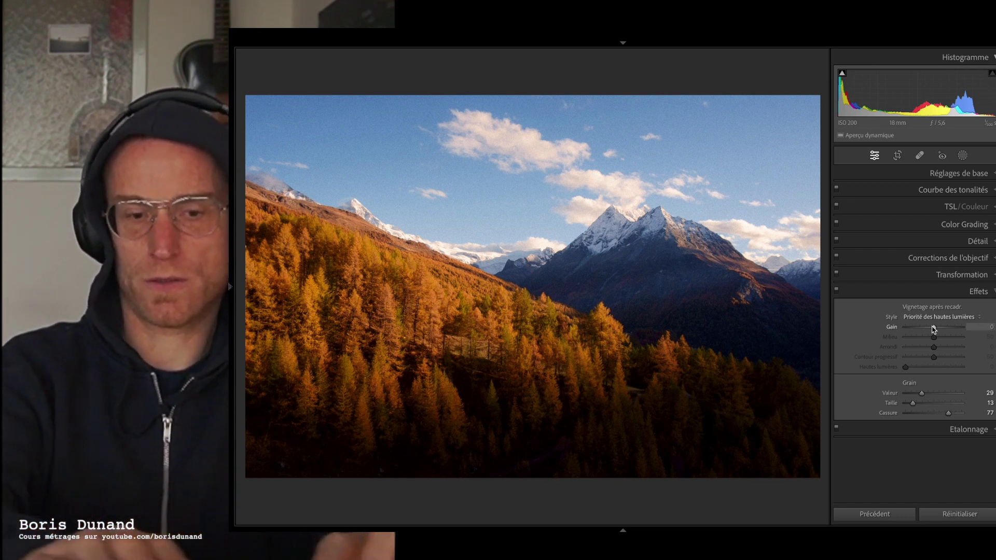
{"action": "left_click_drag", "start_coordinate": [934, 329], "coordinate": [931, 328]}
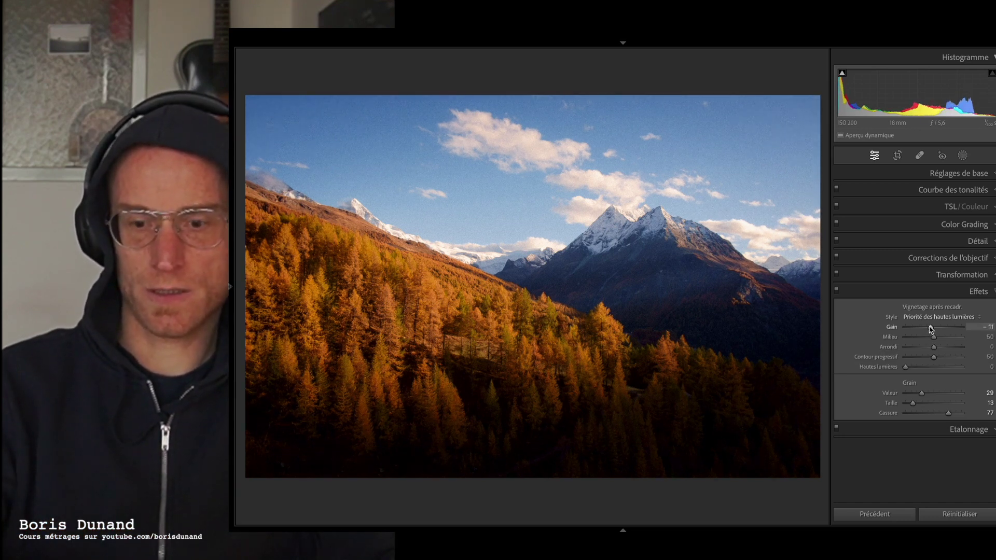
{"action": "double_click", "coordinate": [892, 328]}
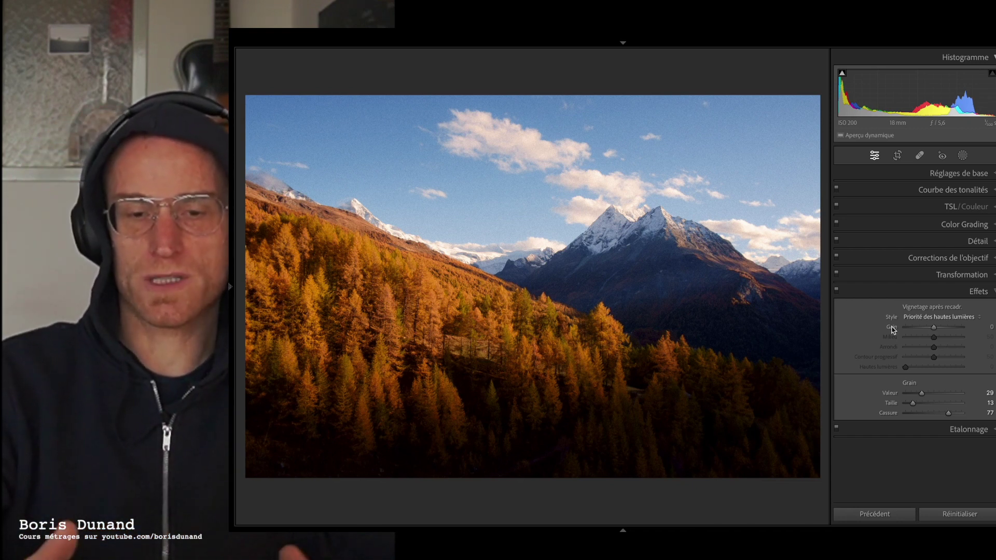
{"action": "left_click_drag", "start_coordinate": [934, 329], "coordinate": [928, 329]}
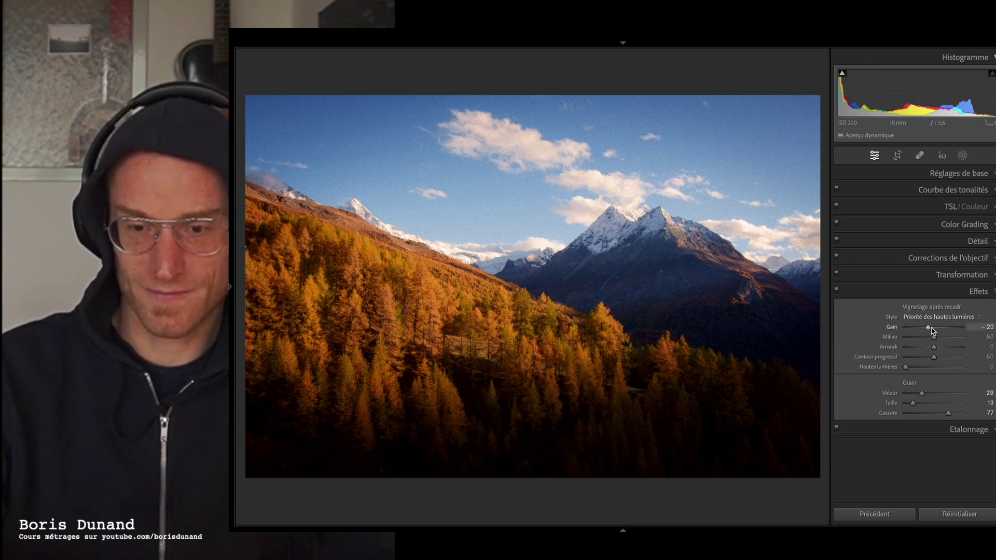
{"action": "left_click_drag", "start_coordinate": [929, 330], "coordinate": [916, 331]}
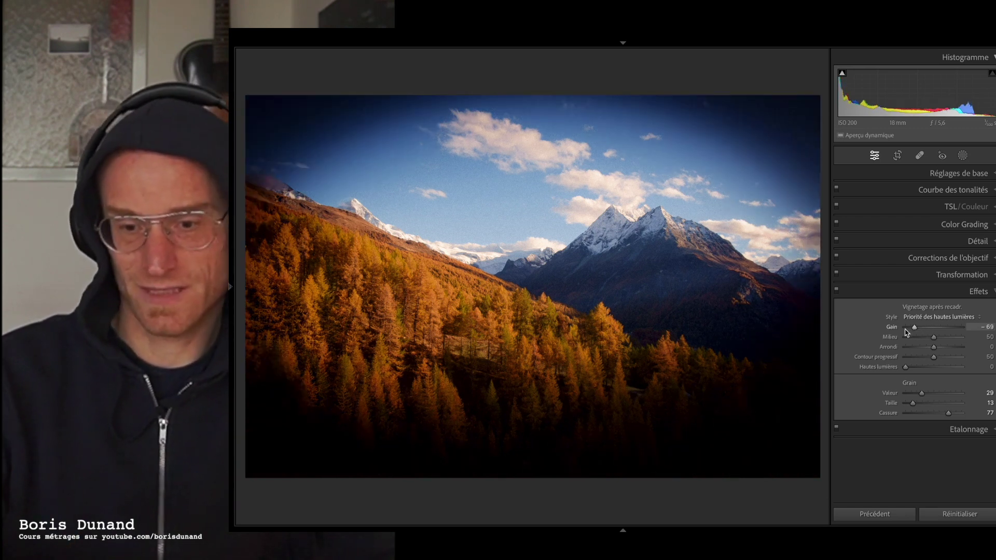
- Reset the vignetting Gain and set it to −14
{"action": "double_click", "coordinate": [893, 328]}
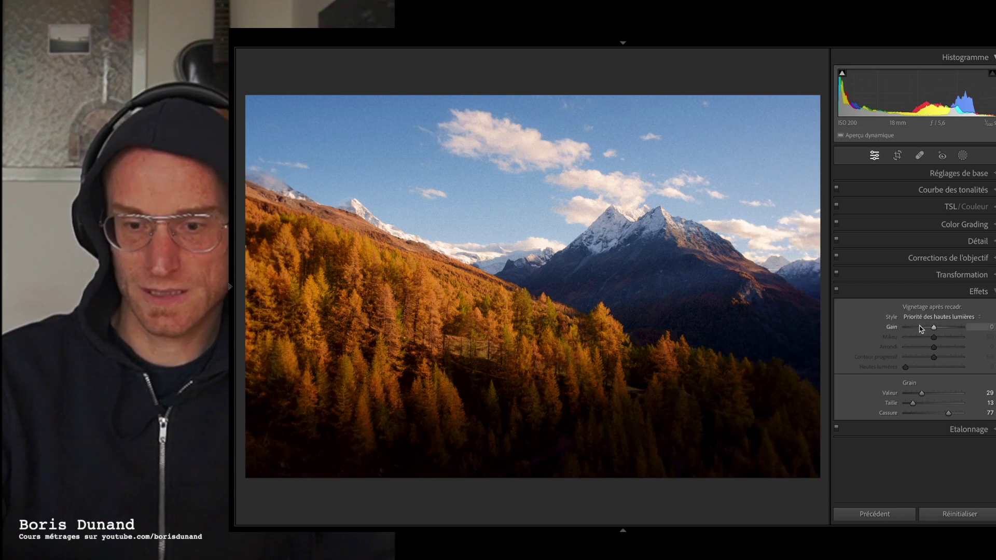
{"action": "left_click_drag", "start_coordinate": [933, 327], "coordinate": [930, 330]}
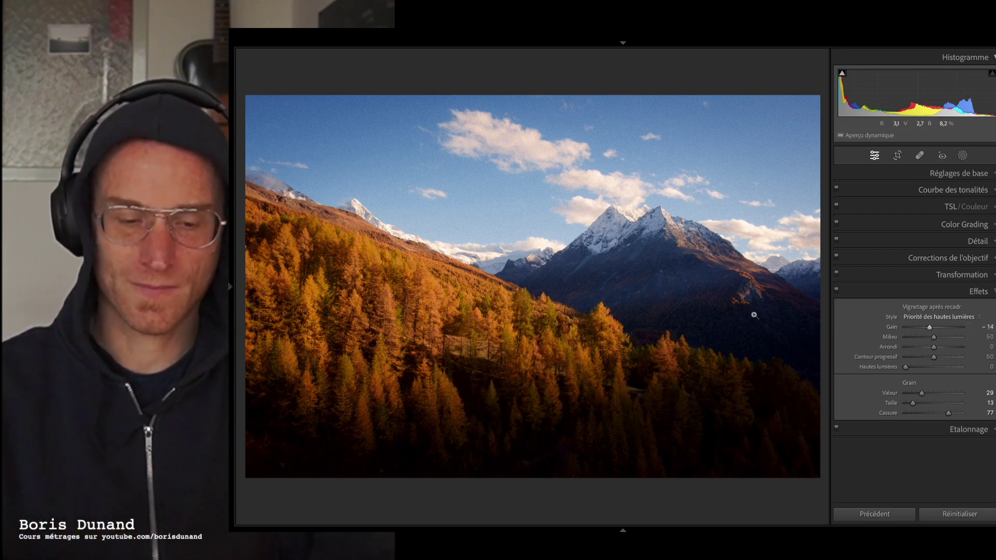
- Try the calibration (Etalonnage) shadows Teinte at +100, and bring it back to a slight magenta shift
{"action": "left_click", "coordinate": [979, 431]}
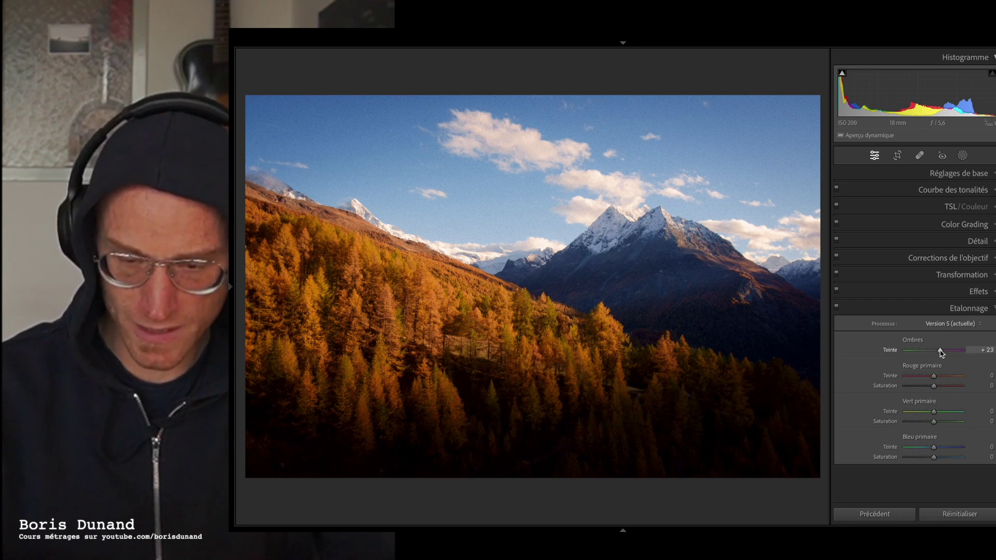
{"action": "left_click_drag", "start_coordinate": [941, 352], "coordinate": [965, 350]}
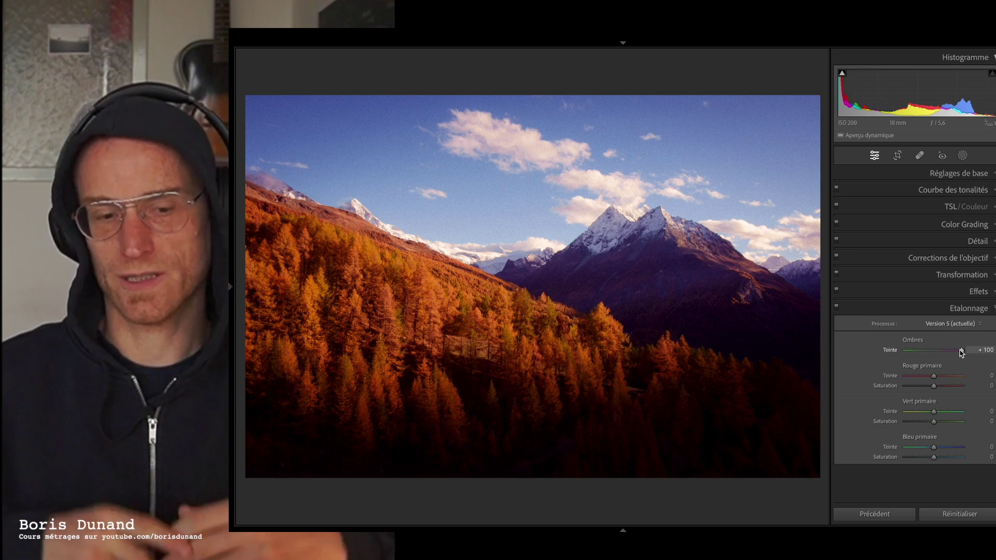
{"action": "left_click_drag", "start_coordinate": [962, 353], "coordinate": [943, 353]}
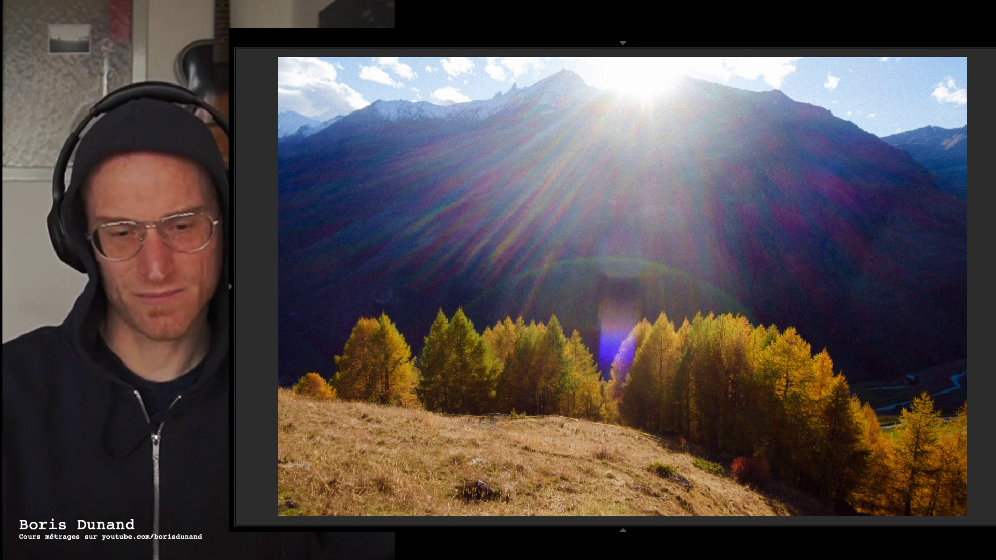
- Find the vertical photo of golden larches above dry grasses in the library, open it for developing and compare it before and after
{"action": "key", "text": "Right"}
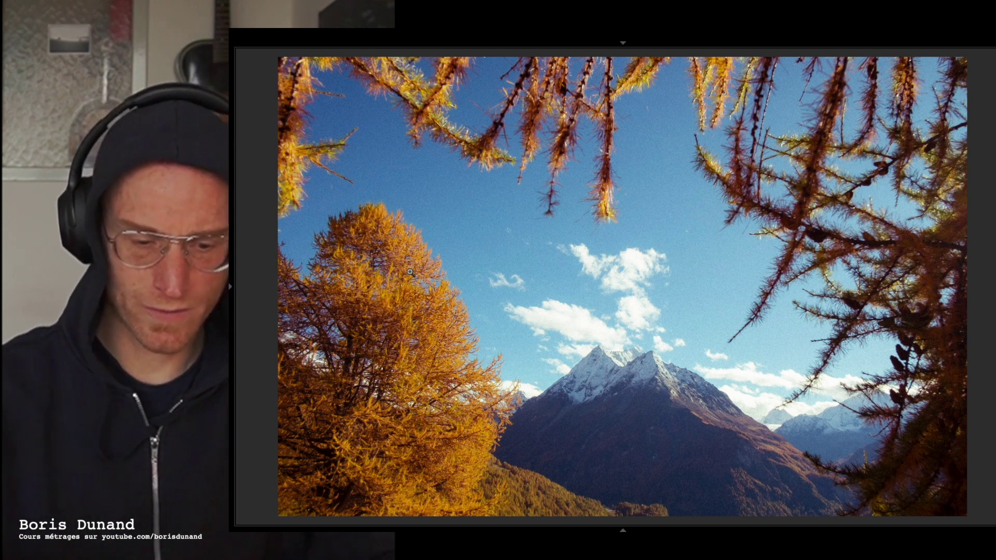
{"action": "key", "text": "g"}
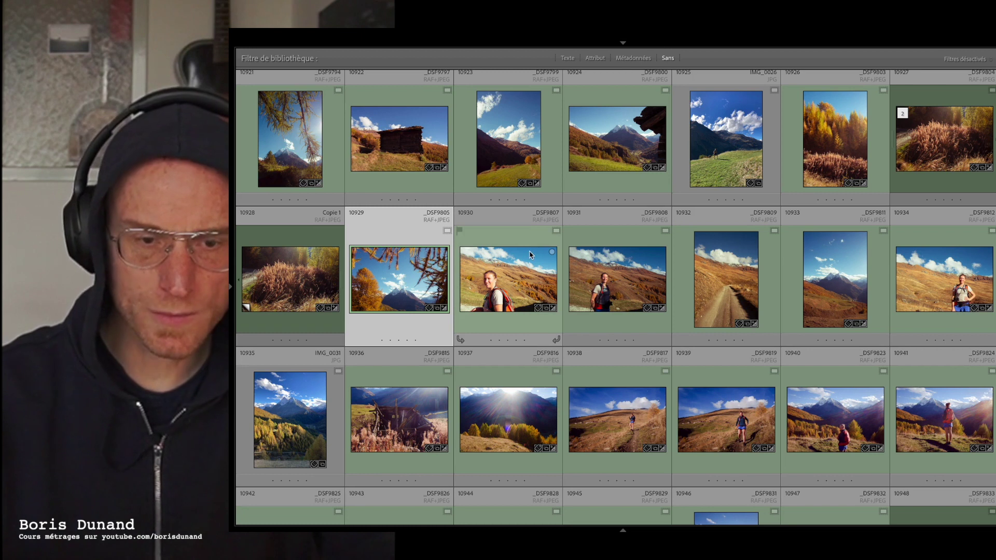
{"action": "scroll", "coordinate": [831, 120], "scroll_direction": "down", "scroll_amount": 1}
{"action": "double_click", "coordinate": [832, 121]}
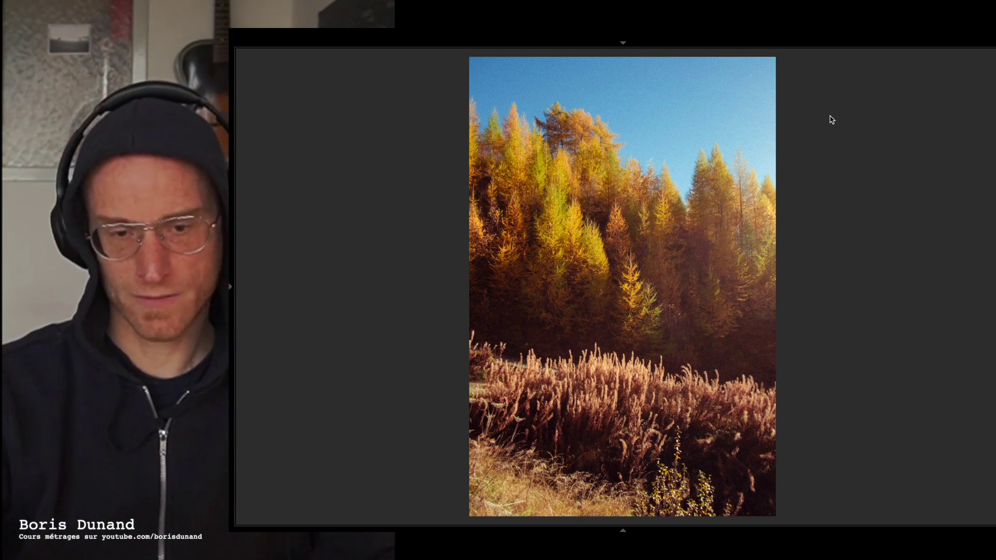
{"action": "key", "text": "d"}
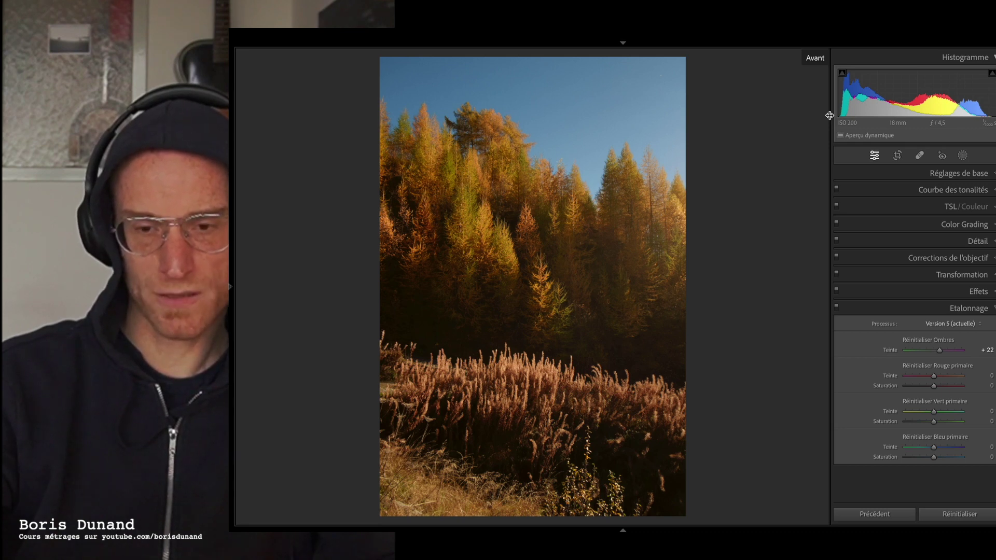
{"action": "key", "text": "backslash"}
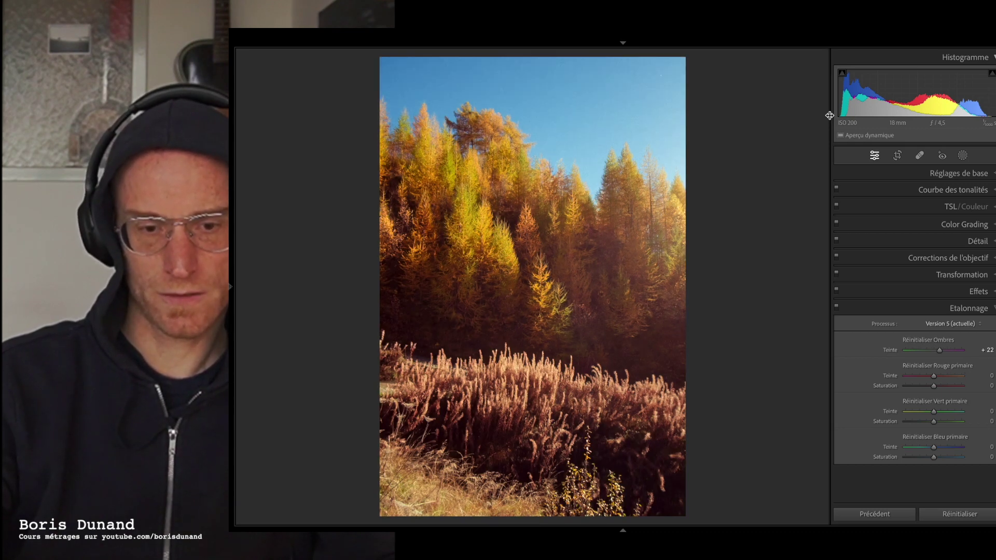
{"action": "key", "text": "alt"}
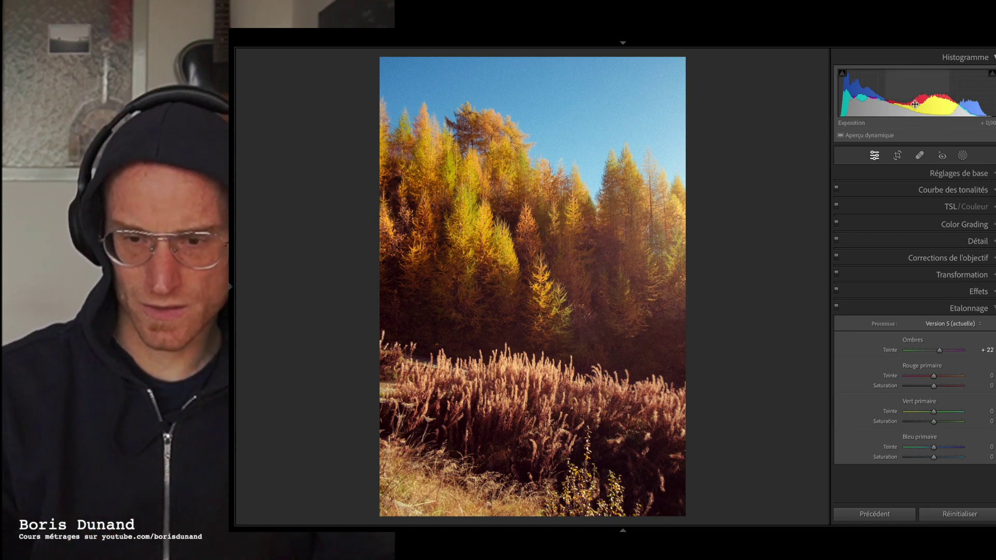
- Show the TSL luminance settings for the larch photo
{"action": "left_click", "coordinate": [991, 210]}
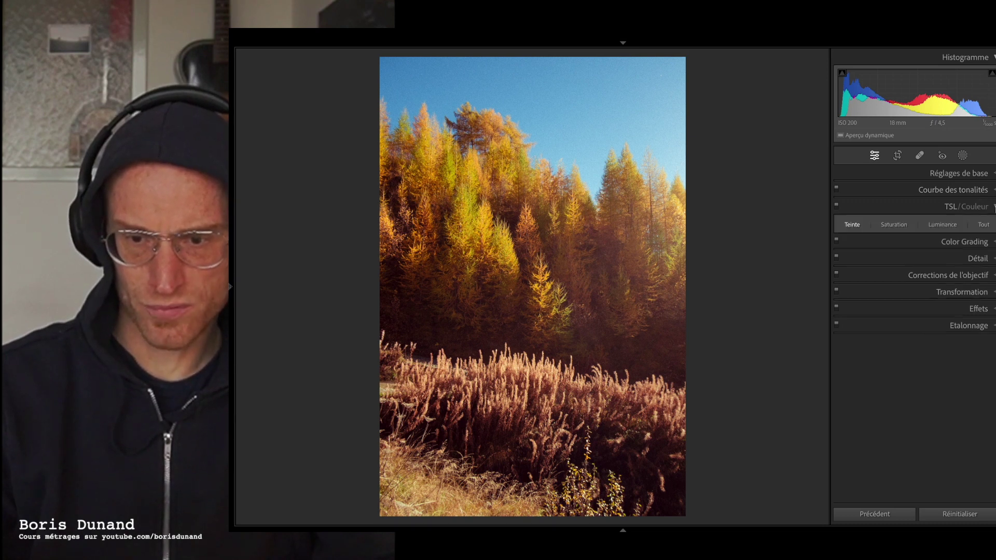
{"action": "left_click", "coordinate": [948, 226]}
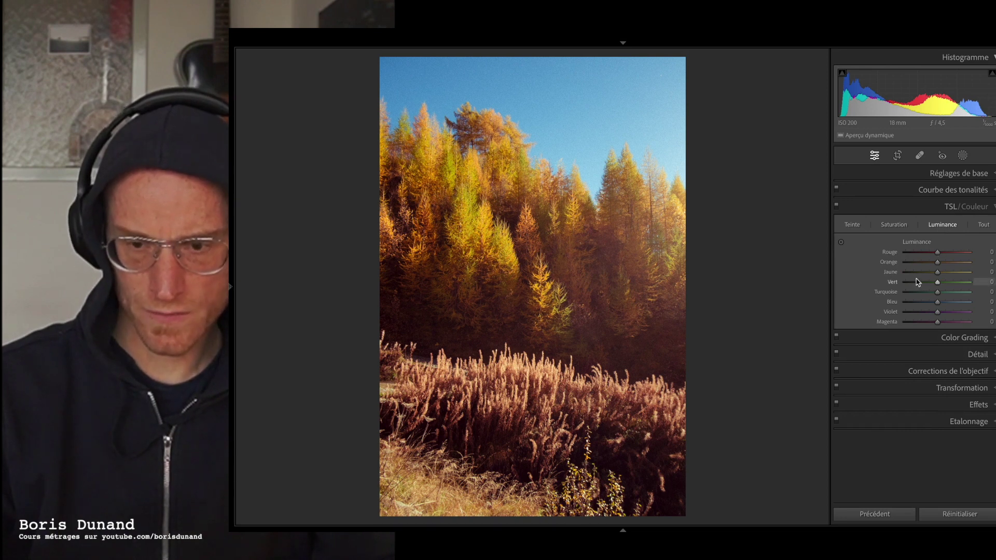
- Try darkening the larches with targeted luminance adjustment to Orange −14 and Jaune −22, and undo it
{"action": "left_click", "coordinate": [841, 243]}
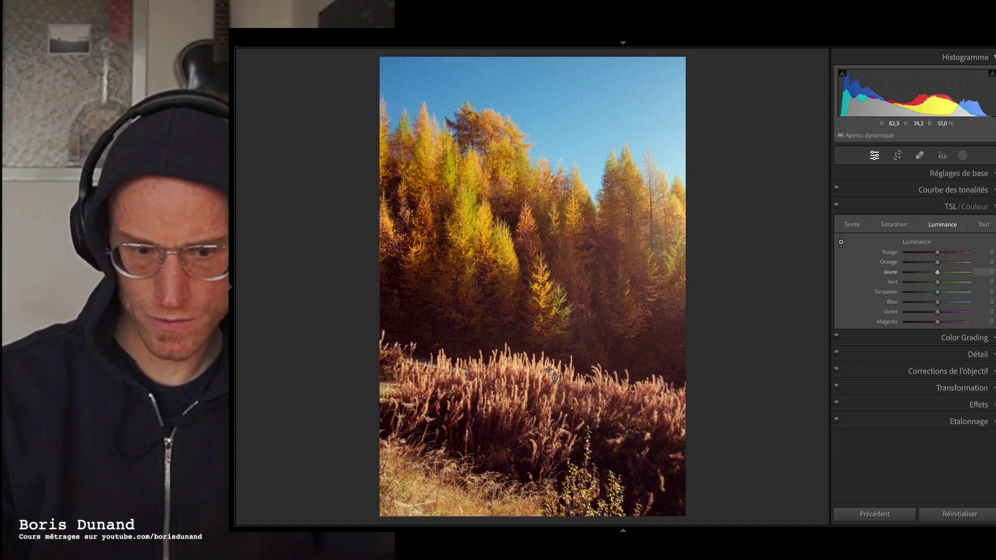
{"action": "left_click_drag", "start_coordinate": [519, 233], "coordinate": [519, 254]}
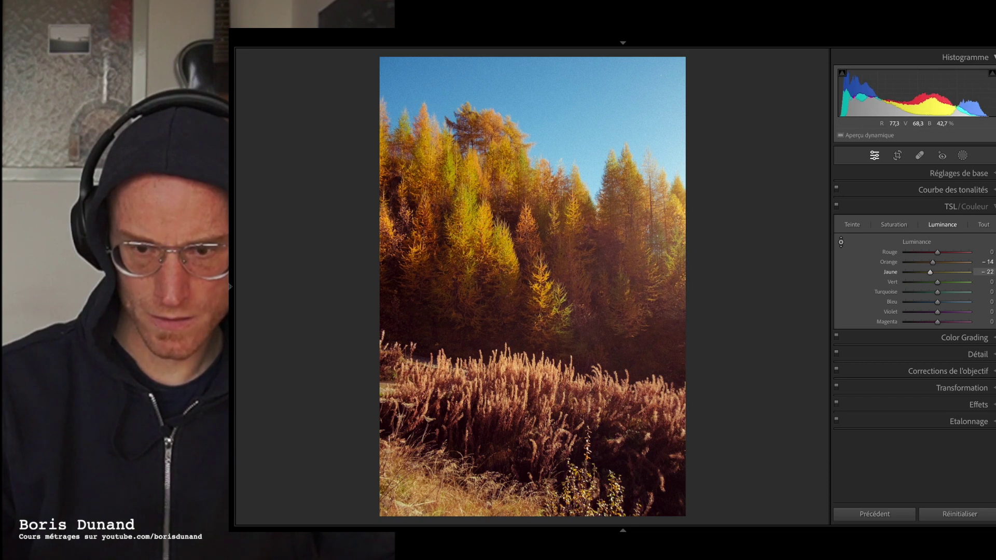
{"action": "key", "text": "ctrl+z"}
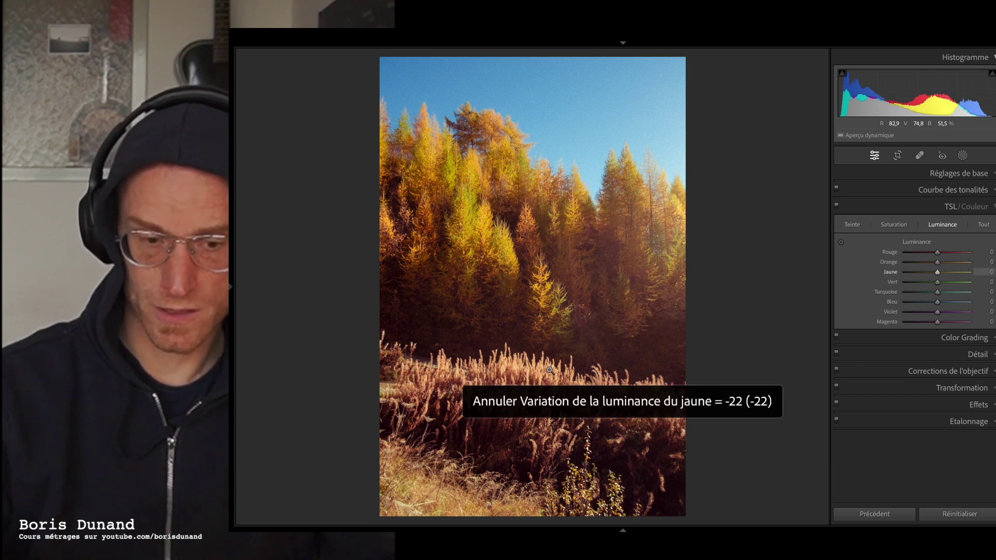
- Widen the settings area and lower the luminance of Orange to −5 and Jaune to −11 with the targeted adjustment
{"action": "left_click_drag", "start_coordinate": [831, 298], "coordinate": [810, 298]}
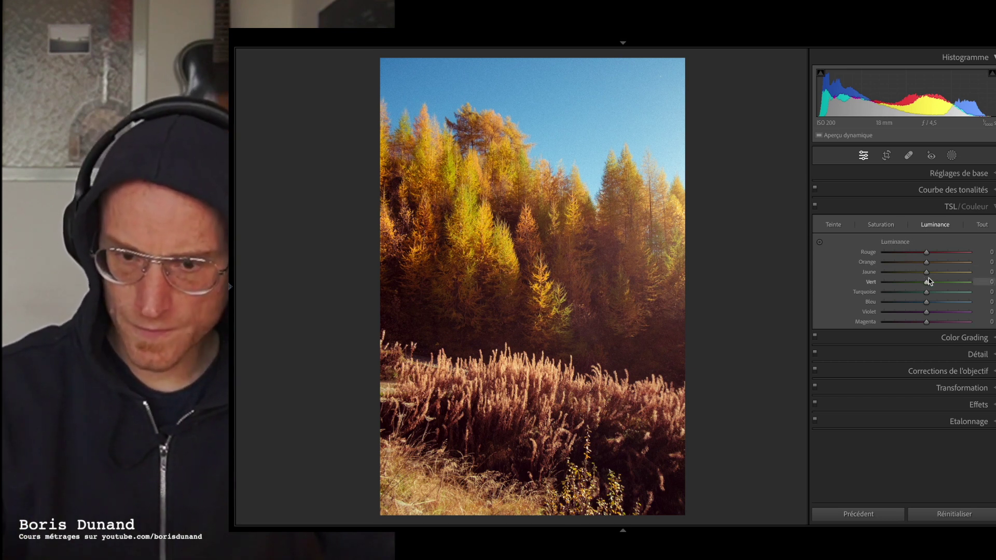
{"action": "left_click", "coordinate": [820, 243]}
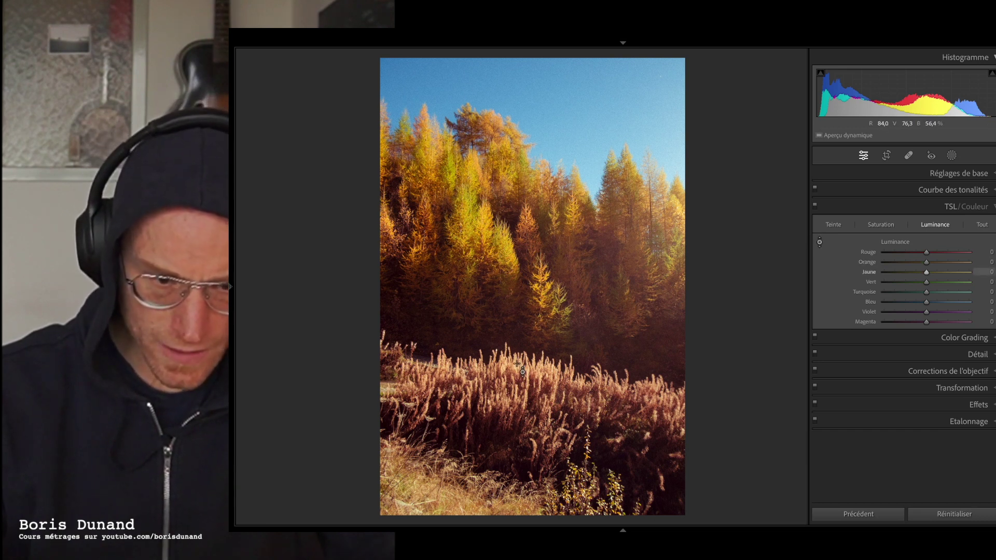
{"action": "left_click_drag", "start_coordinate": [230, 286], "coordinate": [229, 286]}
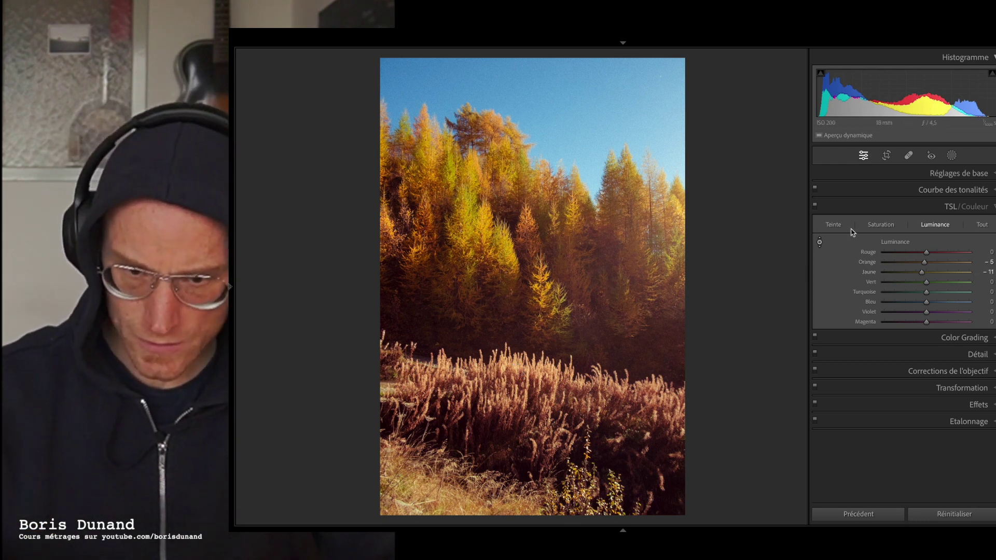
- Compare the larch photo with and without the TSL colour adjustments, leaving them enabled
{"action": "left_click", "coordinate": [815, 208]}
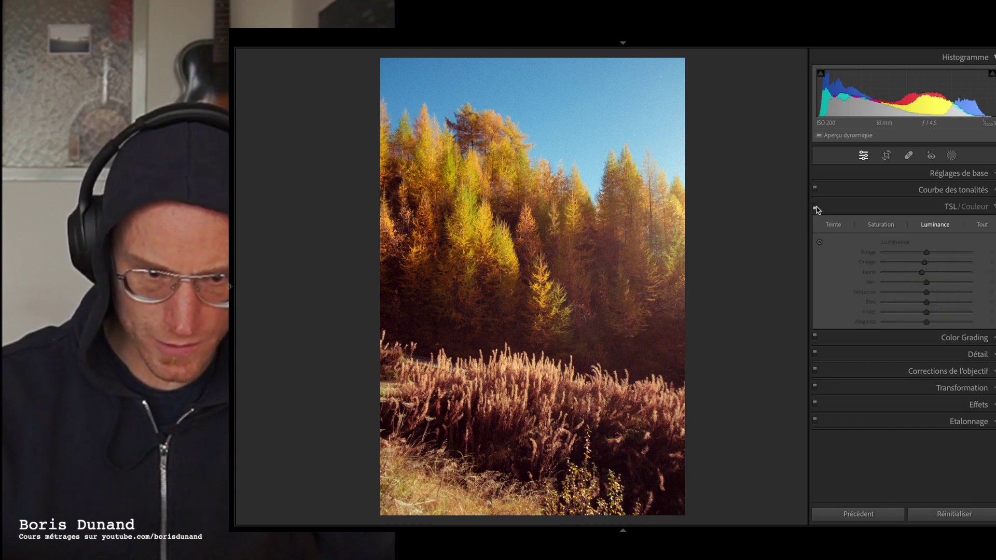
{"action": "left_click", "coordinate": [816, 207]}
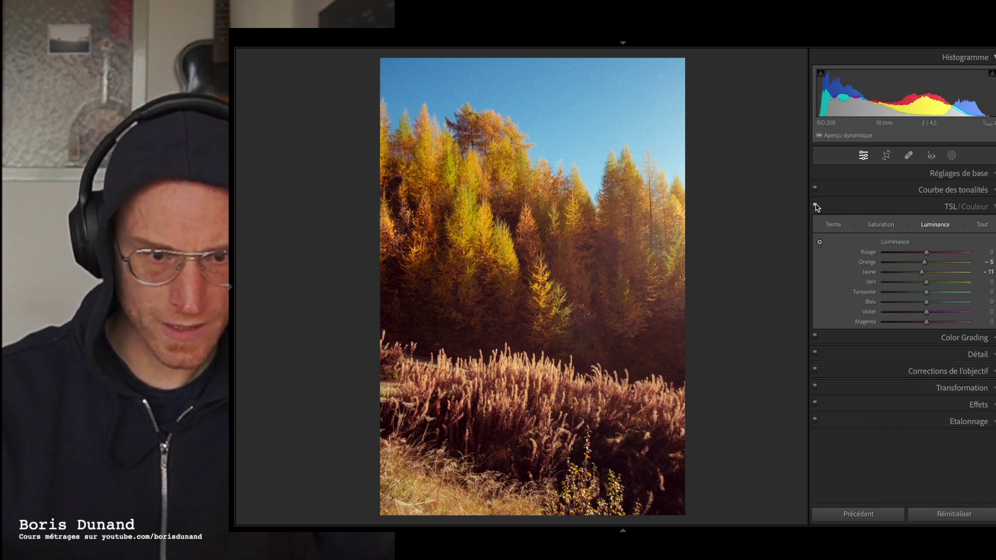
{"action": "left_click", "coordinate": [816, 208]}
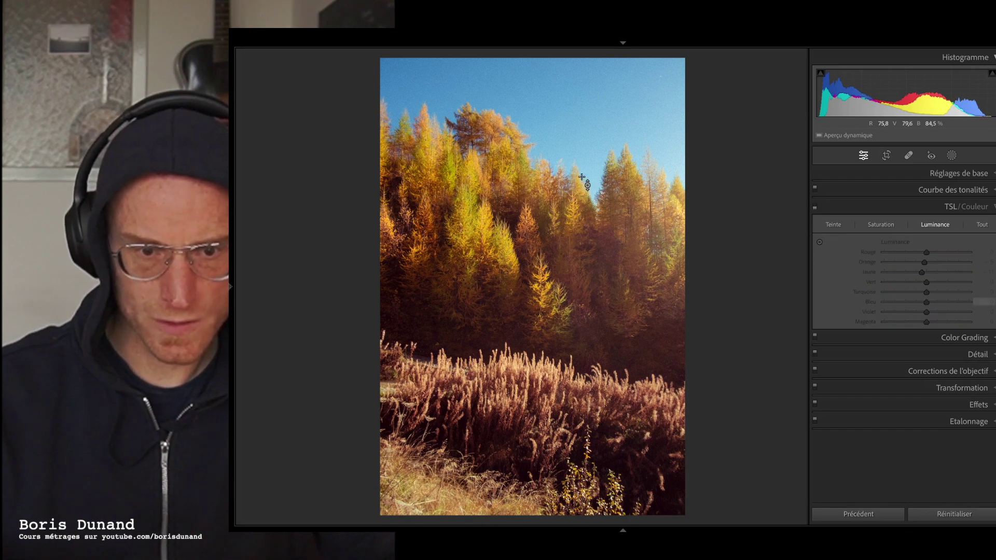
{"action": "left_click", "coordinate": [815, 208]}
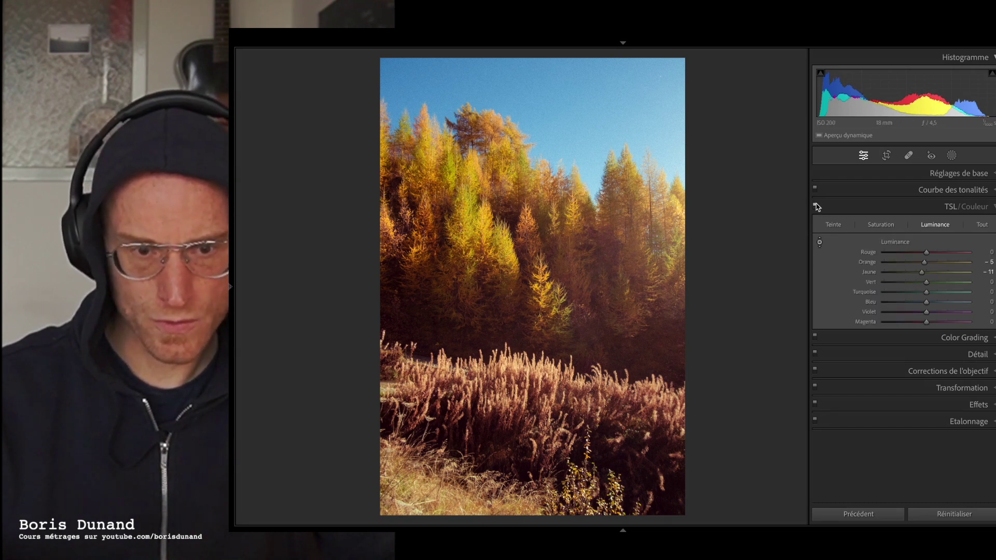